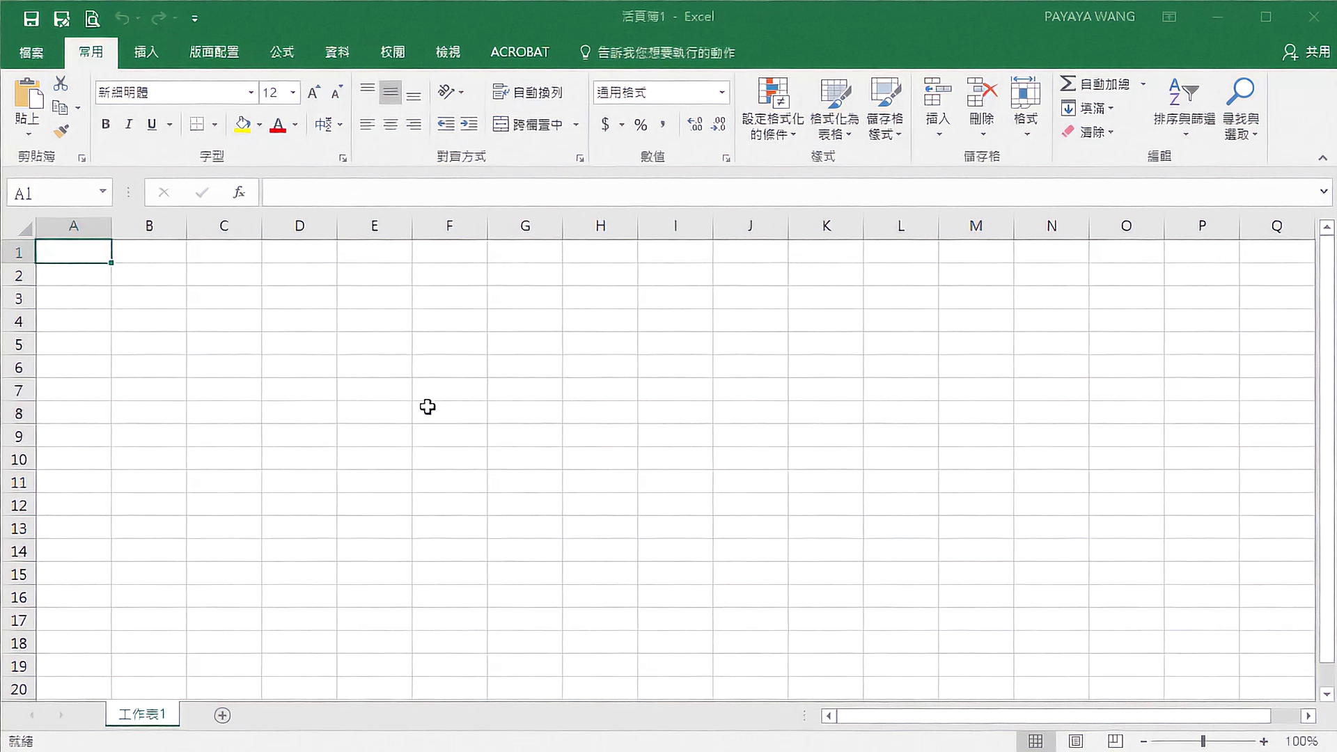
click(524, 473)
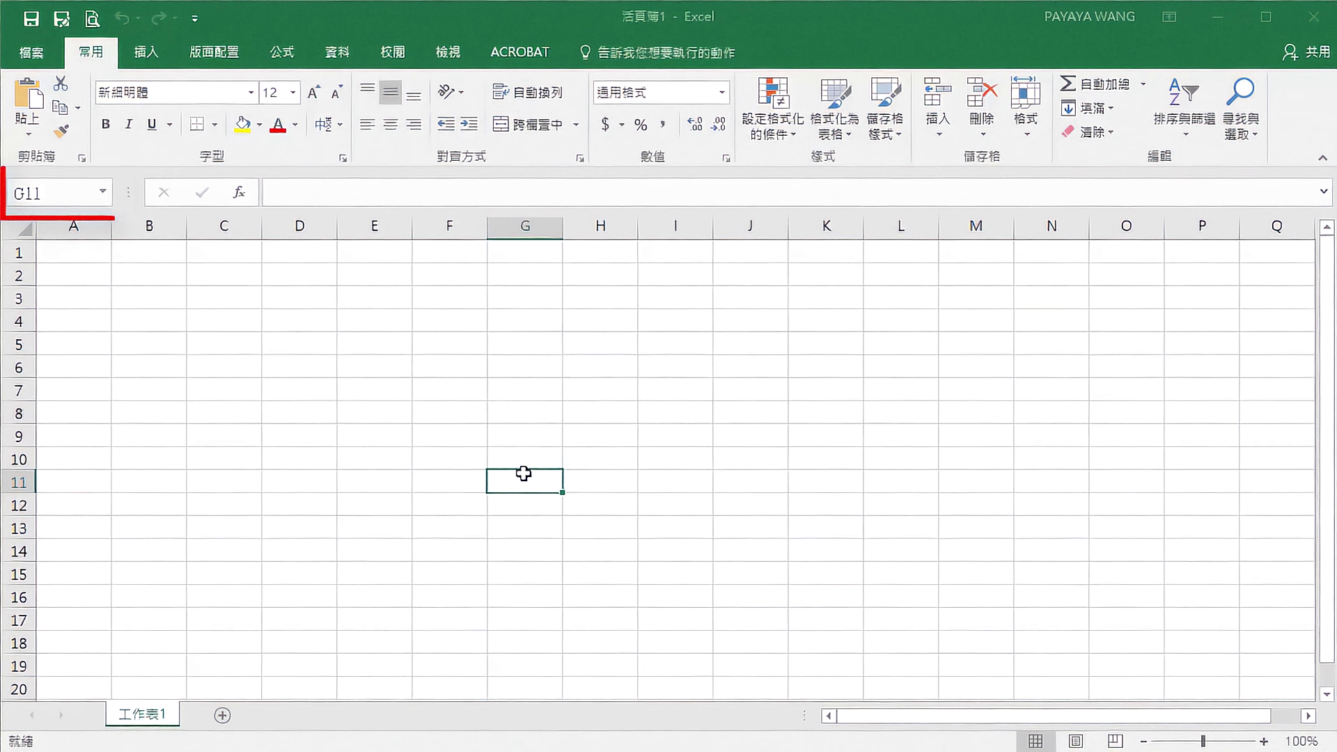
click(310, 346)
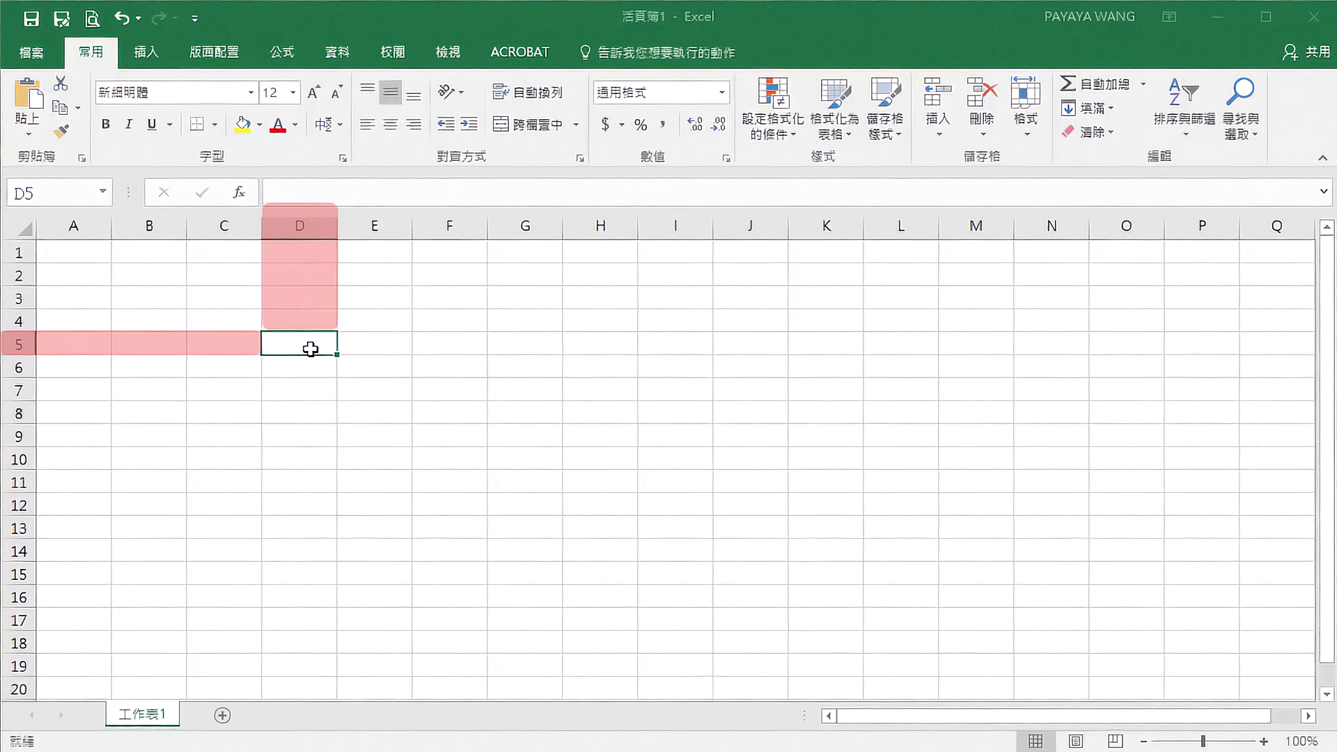
click(443, 393)
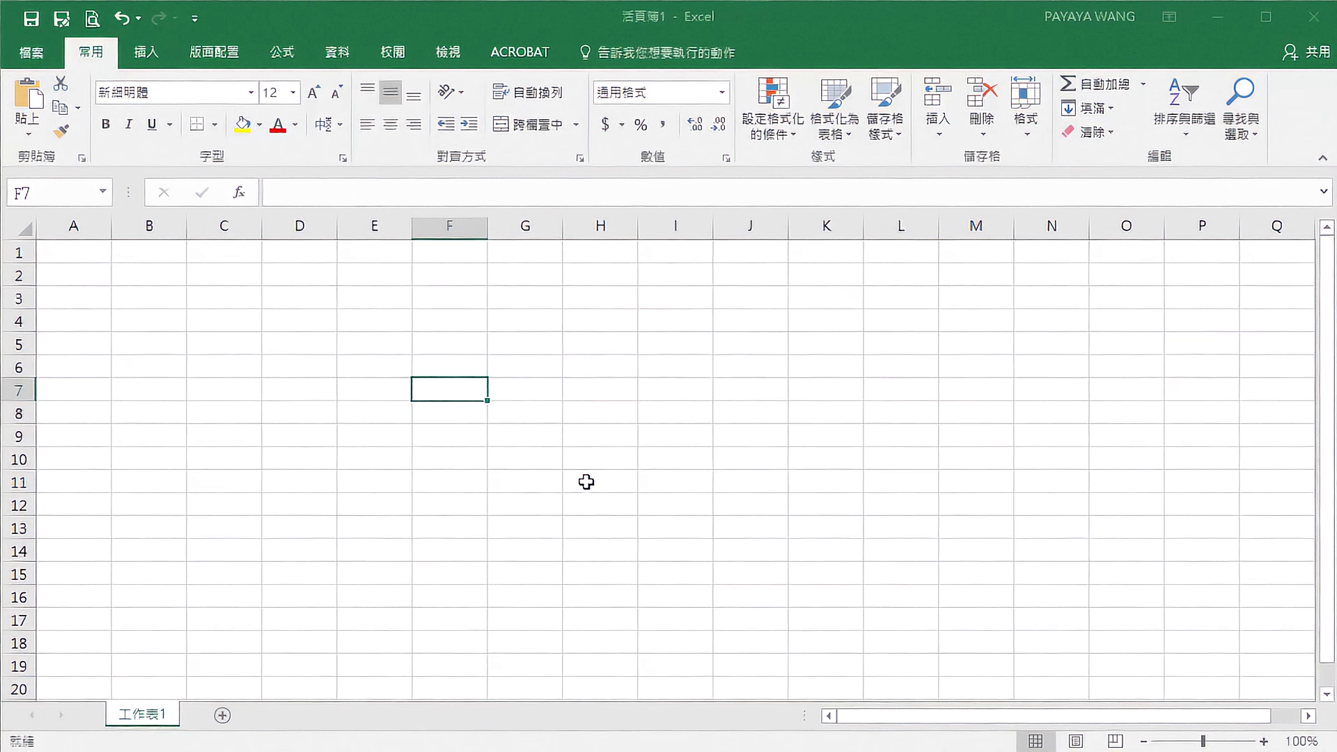
Enter the title "ABC 公司食品訂單" in cell A1.
click(82, 246)
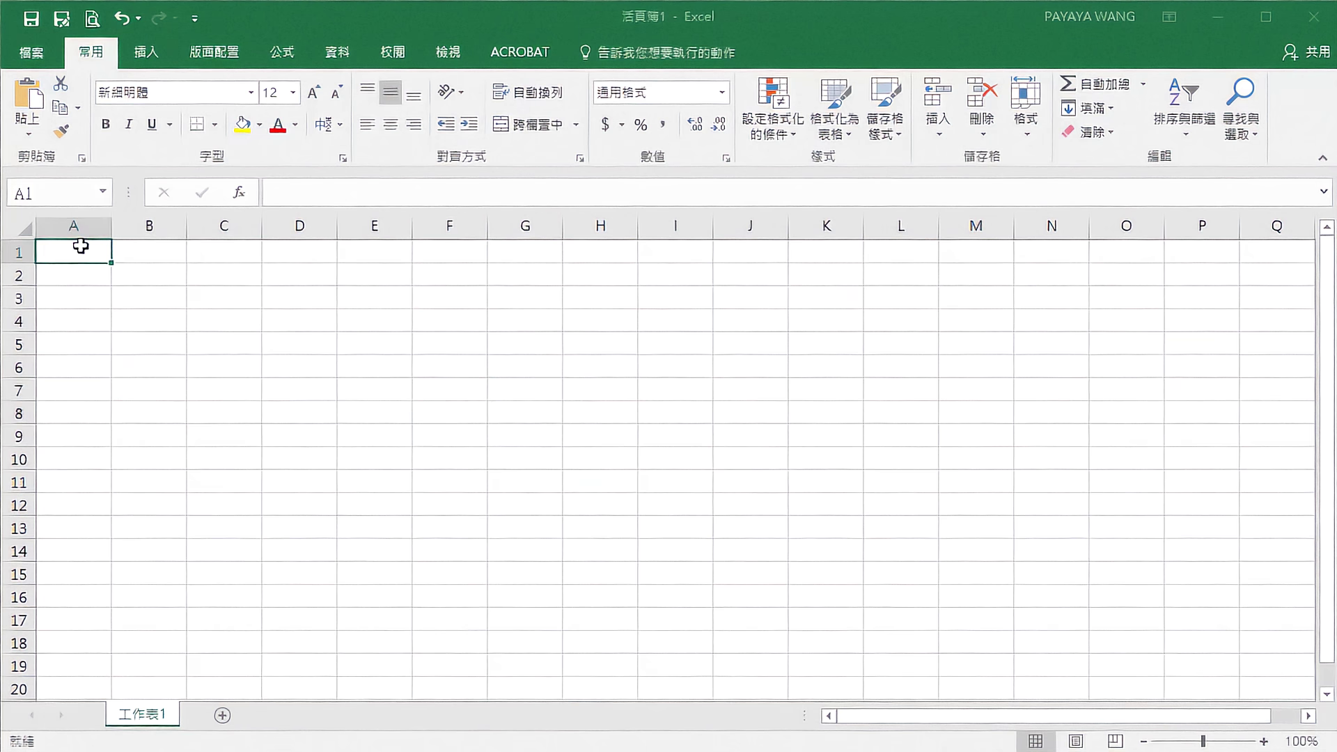
text(ABC 公司食)
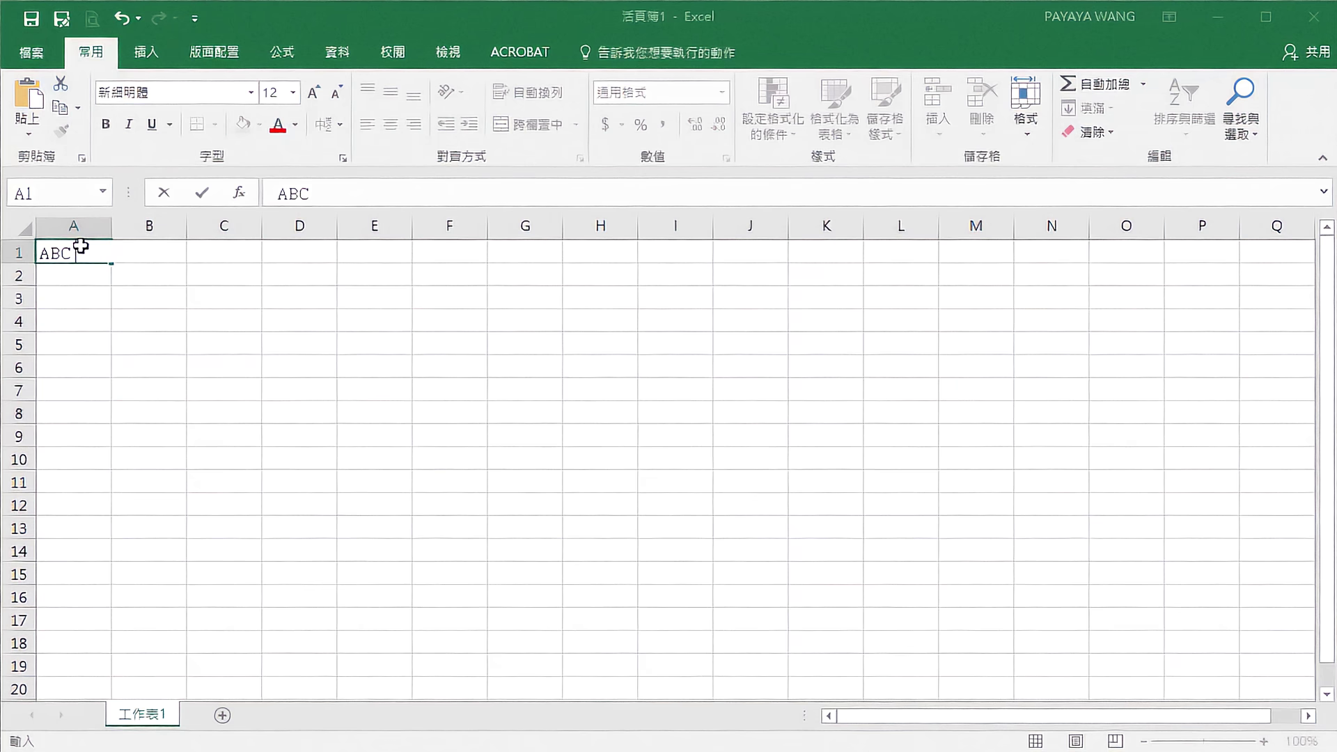
text(品訂單)
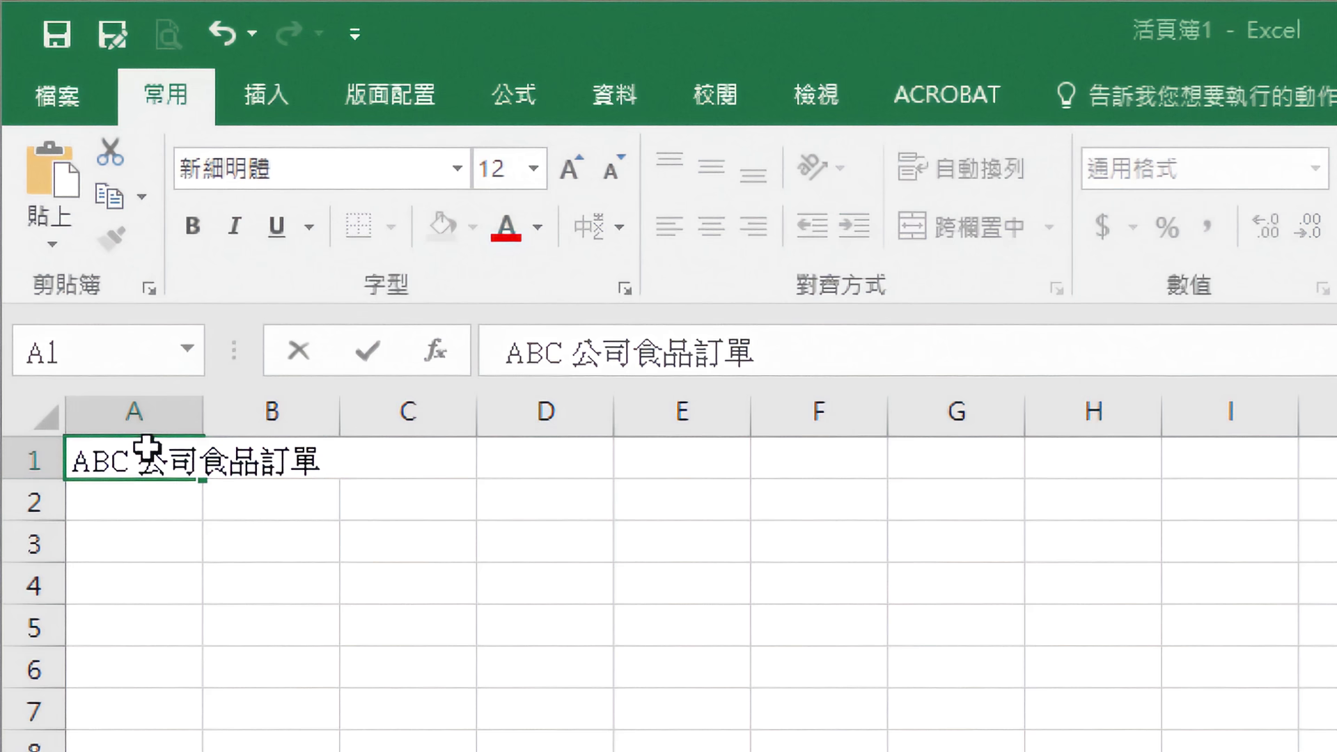
key(ctrl+Return)
key(Return)
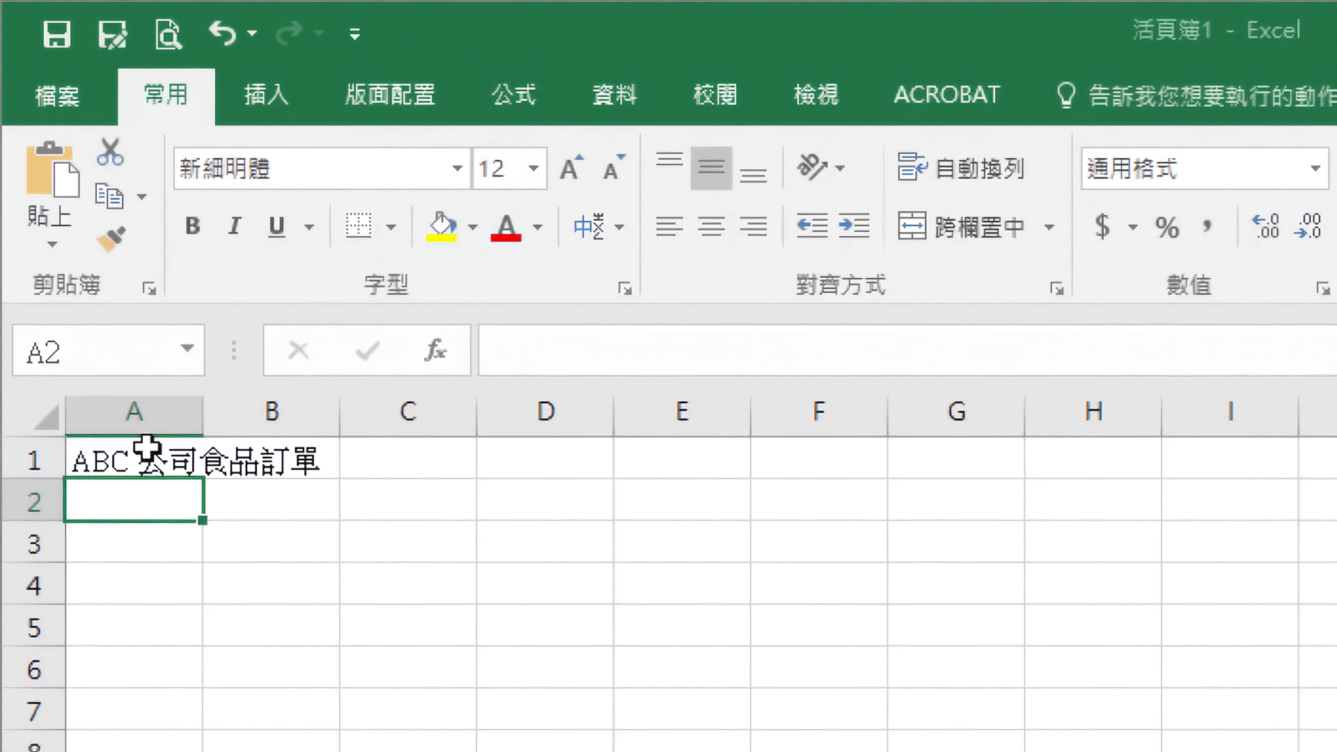
Enter the column heading "訂單號碼" in cell A2.
text(訂單)
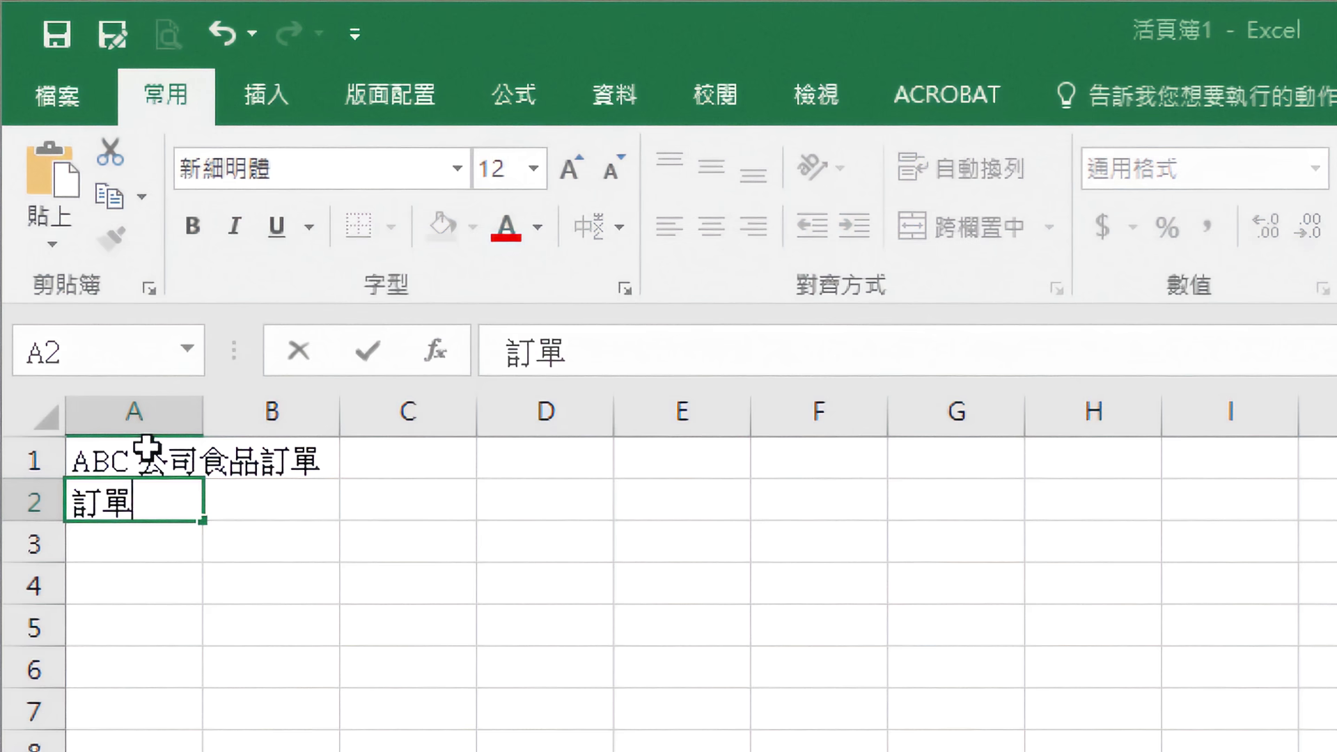
text(號碼)
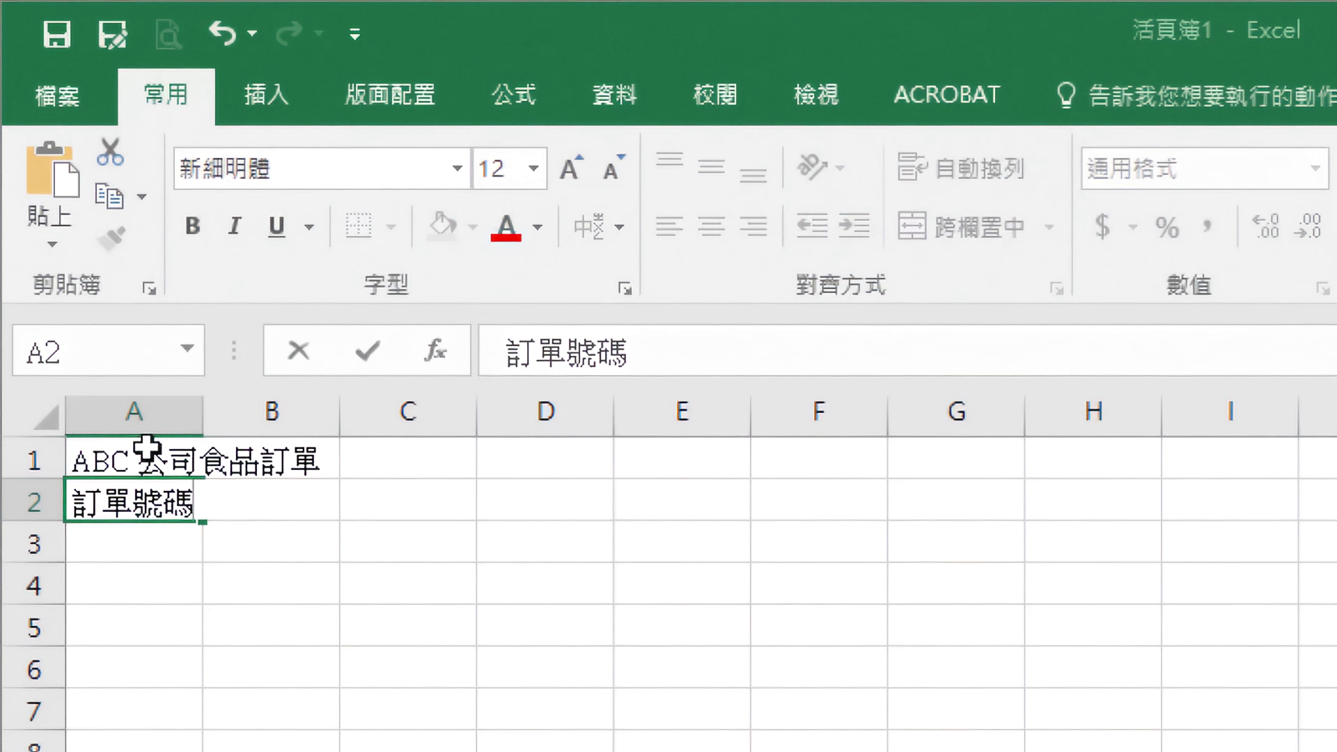
key(Tab)
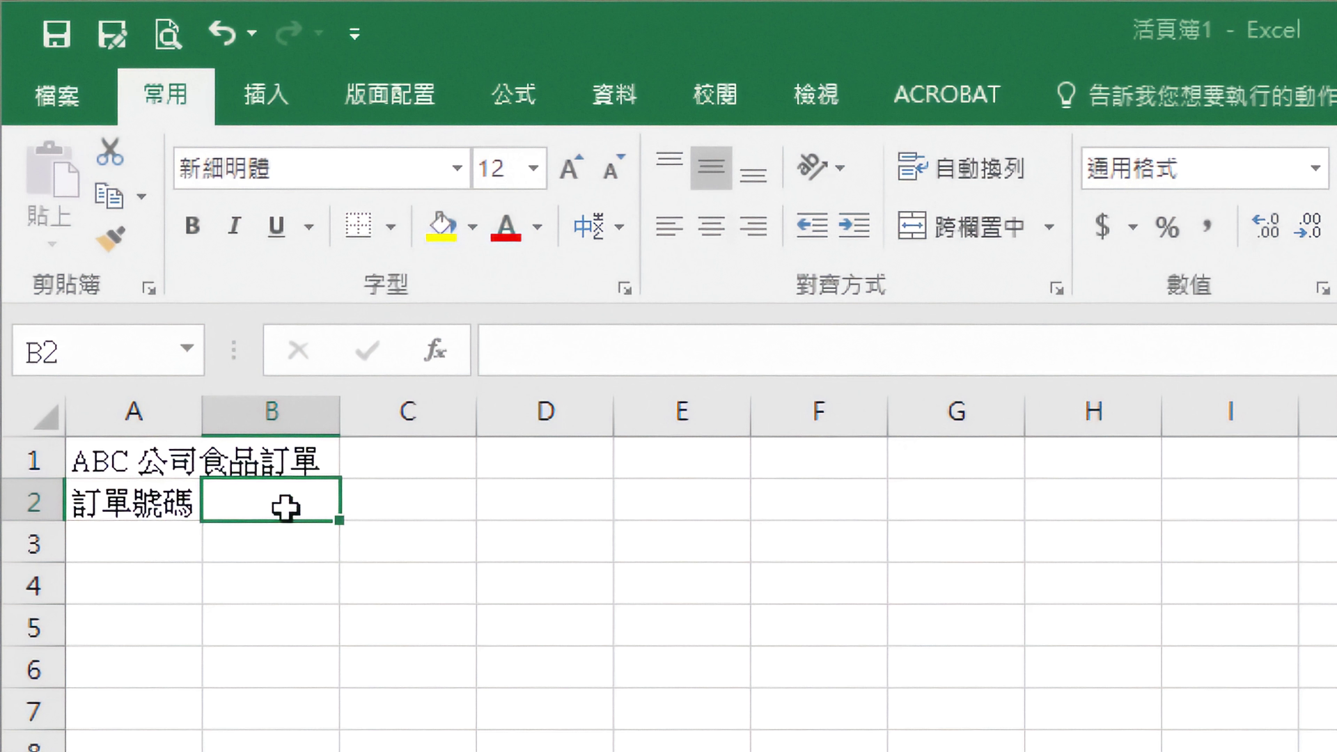
key(Left)
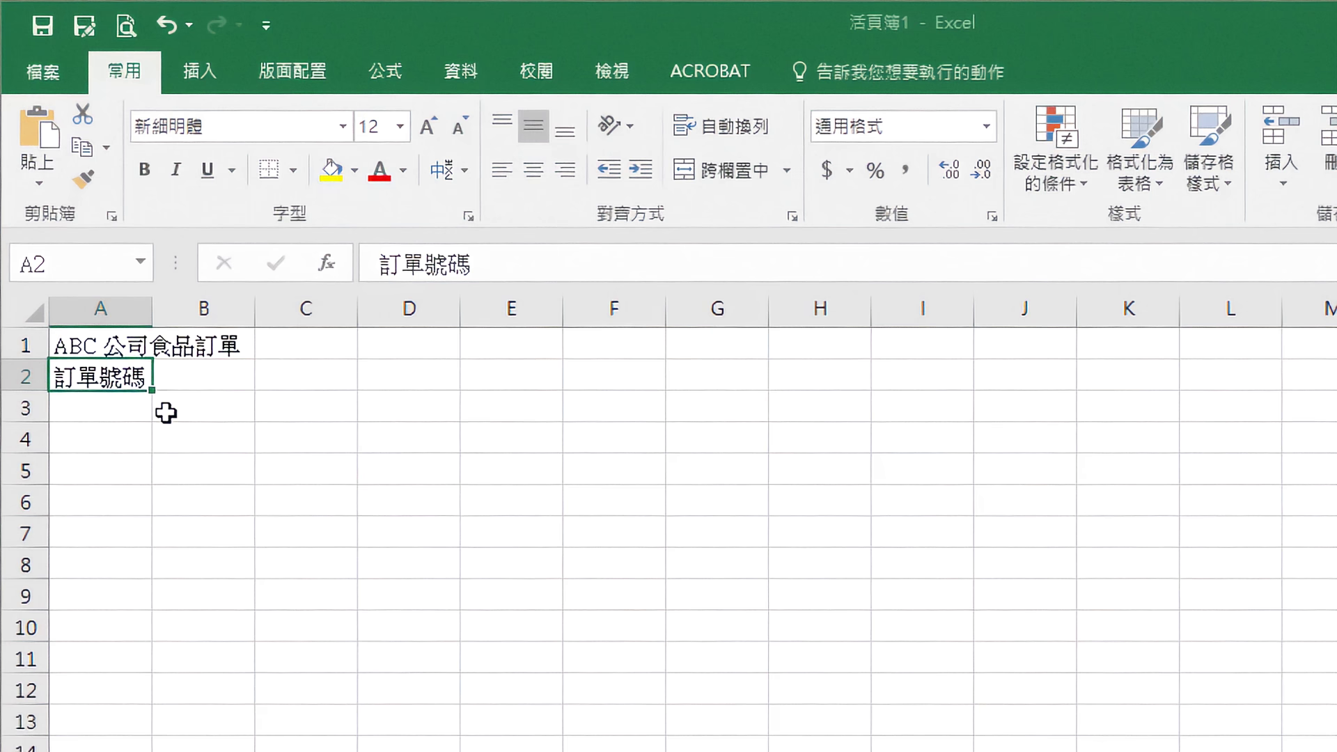
key(Right)
key(Right)
key(Right)
key(Right)
key(Right)
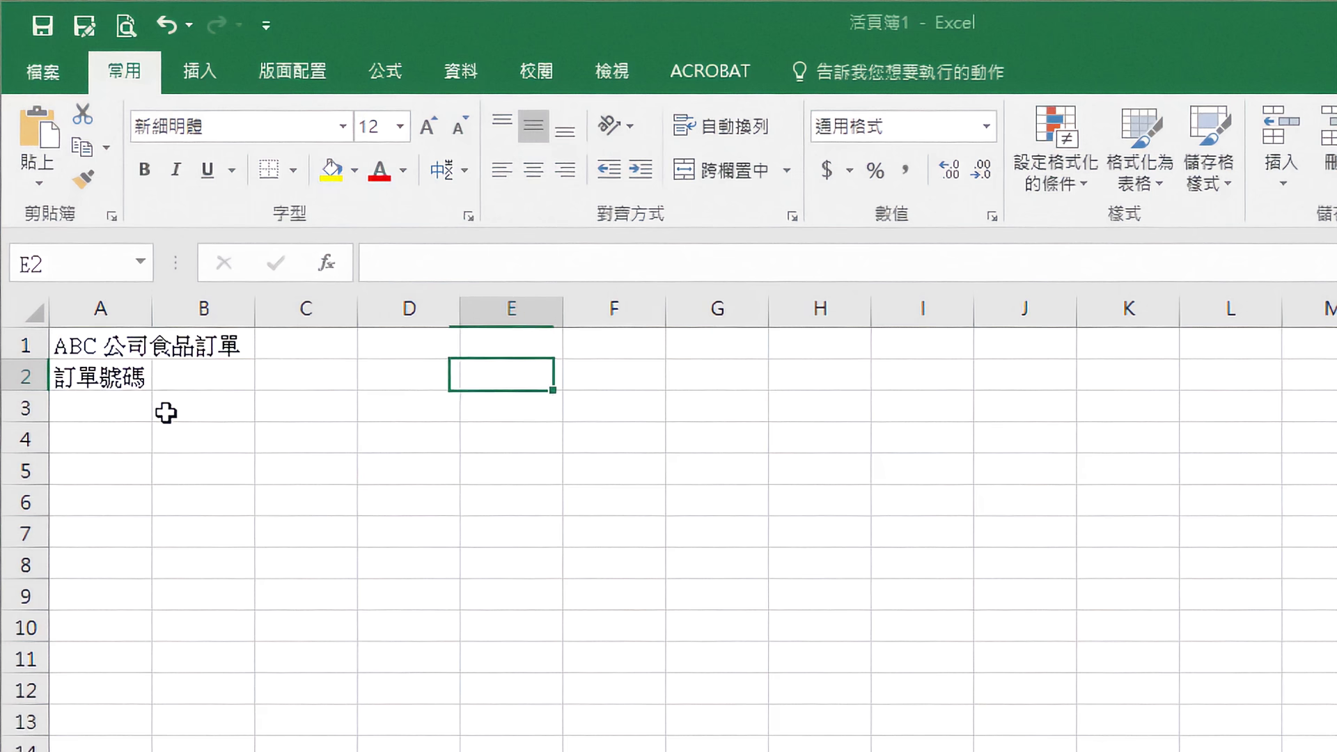
key(Left)
key(Left)
key(Left)
key(Left)
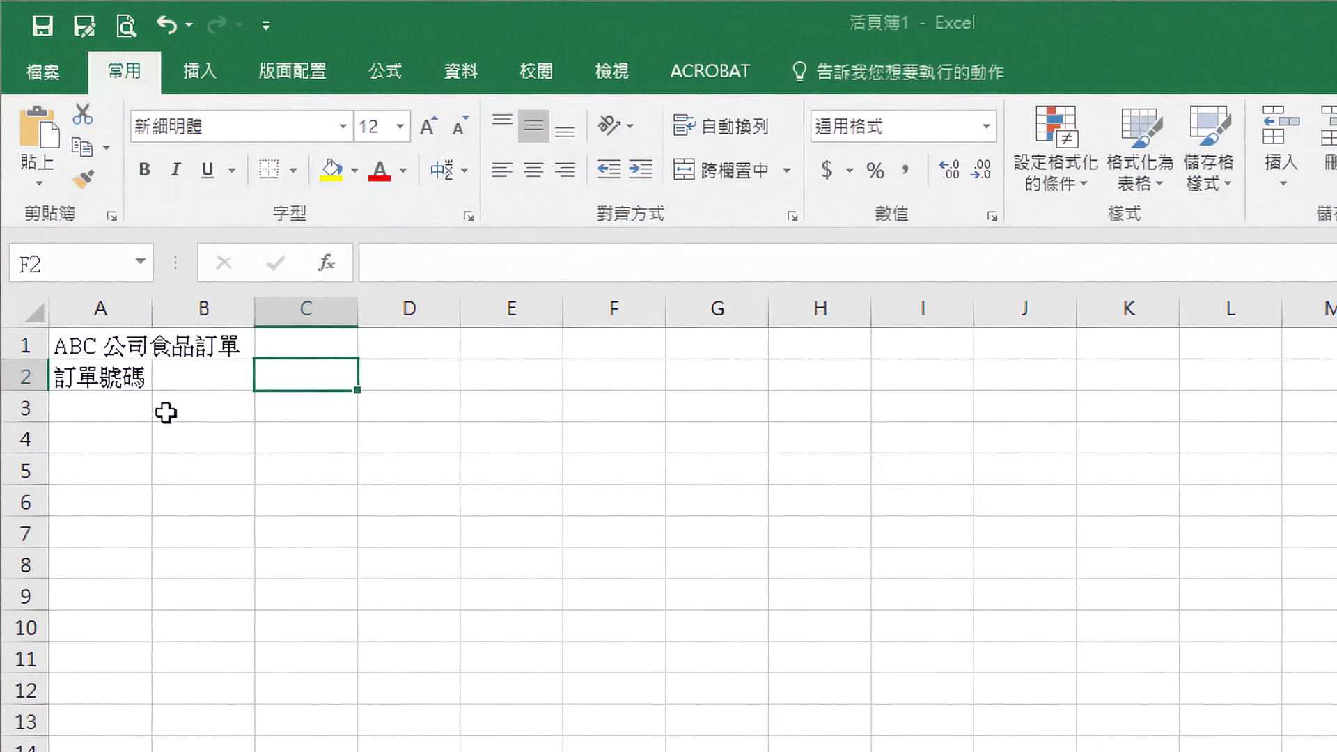
key(Left)
key(Down)
key(Down)
key(Down)
key(Down)
key(Down)
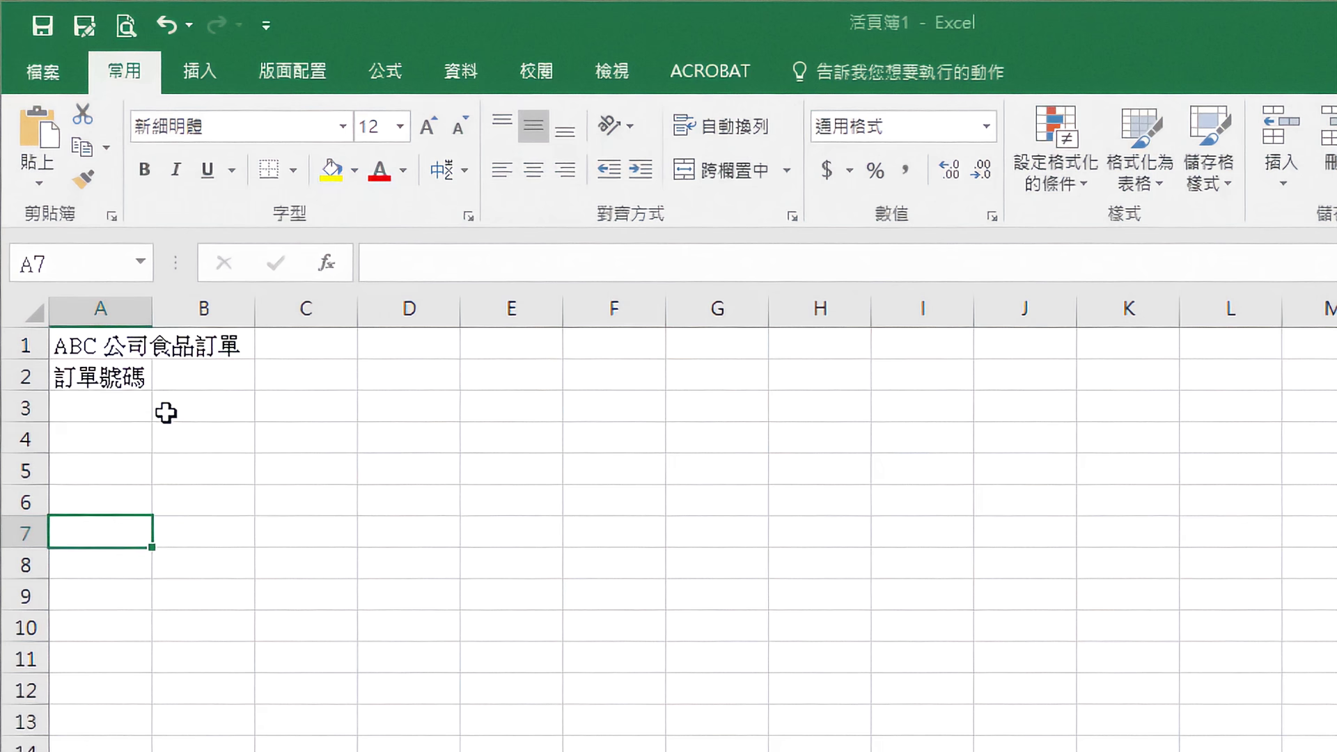
key(Up)
key(Up)
key(Up)
key(Right)
key(Right)
key(Left)
key(Down)
key(Up)
key(Up)
key(Up)
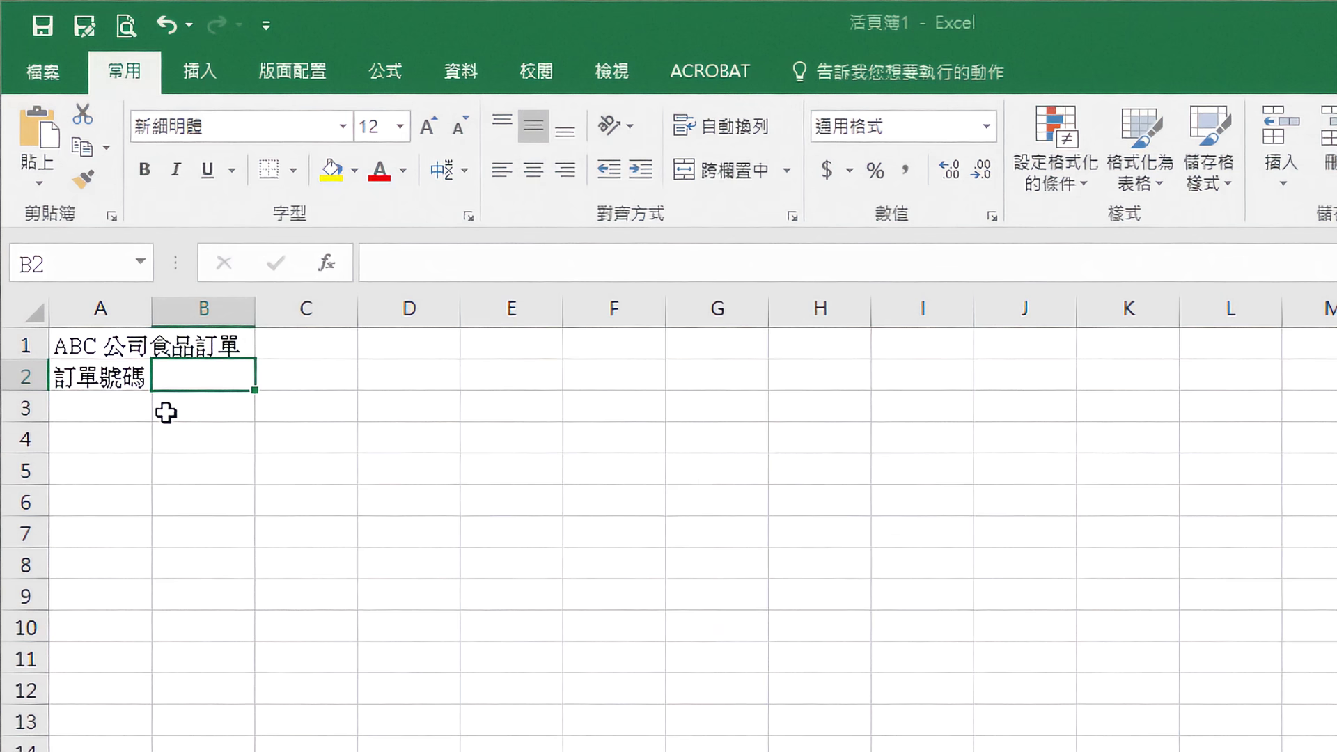
Enter the headings "日期", "產品", "單價", "數量" and "總金額" in cells B2 through F2.
text(日期)
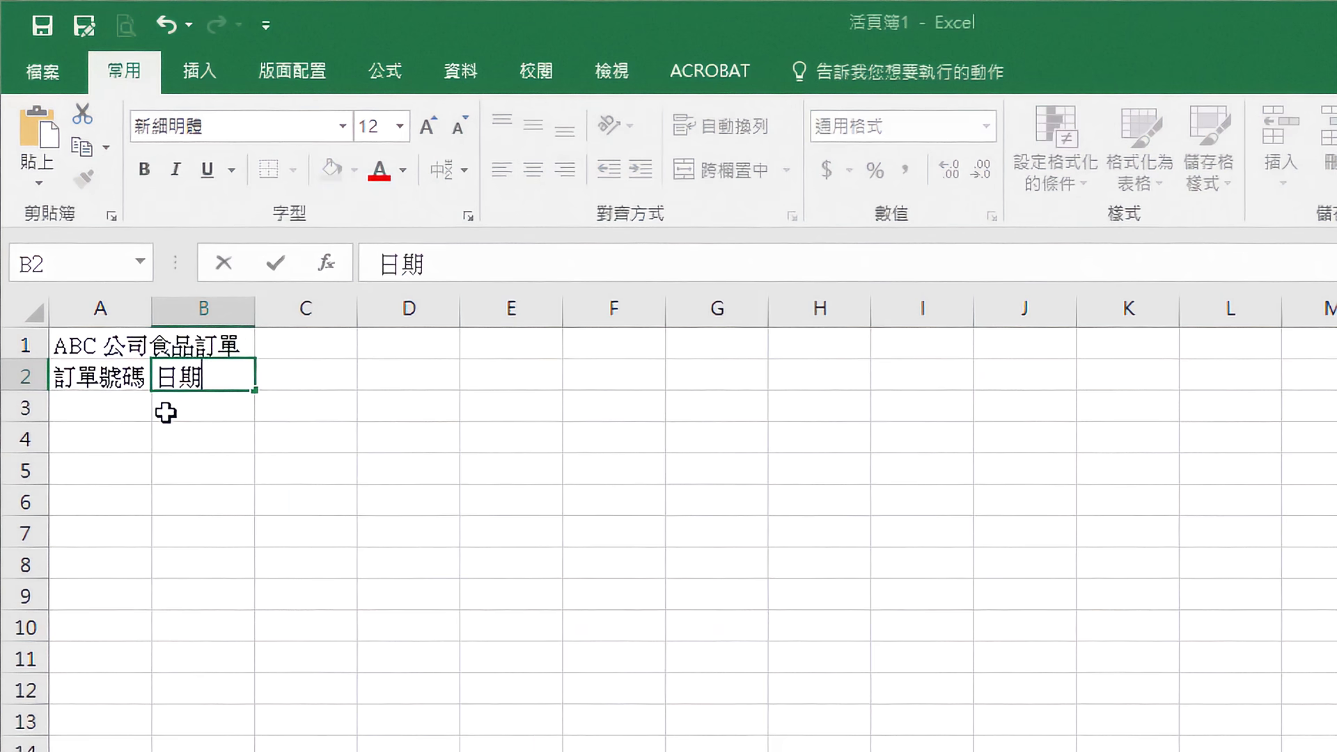
key(Tab)
text(產品)
key(Tab)
text(單價)
key(Tab)
text(數量)
key(Tab)
text(總金NPOB)
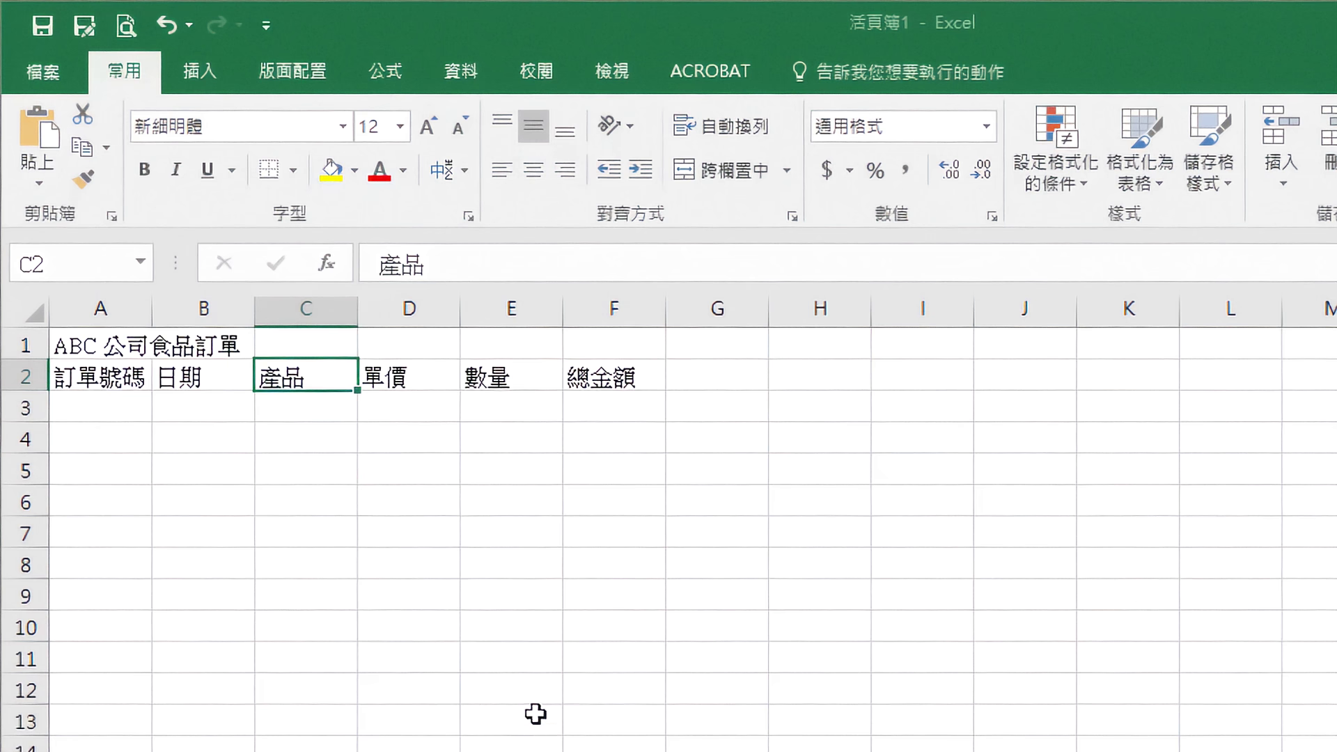
Increase the heights of rows 1 and 2, and widen columns A and B.
drag(35, 359, 27, 438)
drag(151, 308, 192, 311)
drag(293, 311, 311, 311)
Widen column F, and auto-fit the widths of columns F and A to their contents.
drag(722, 309, 781, 309)
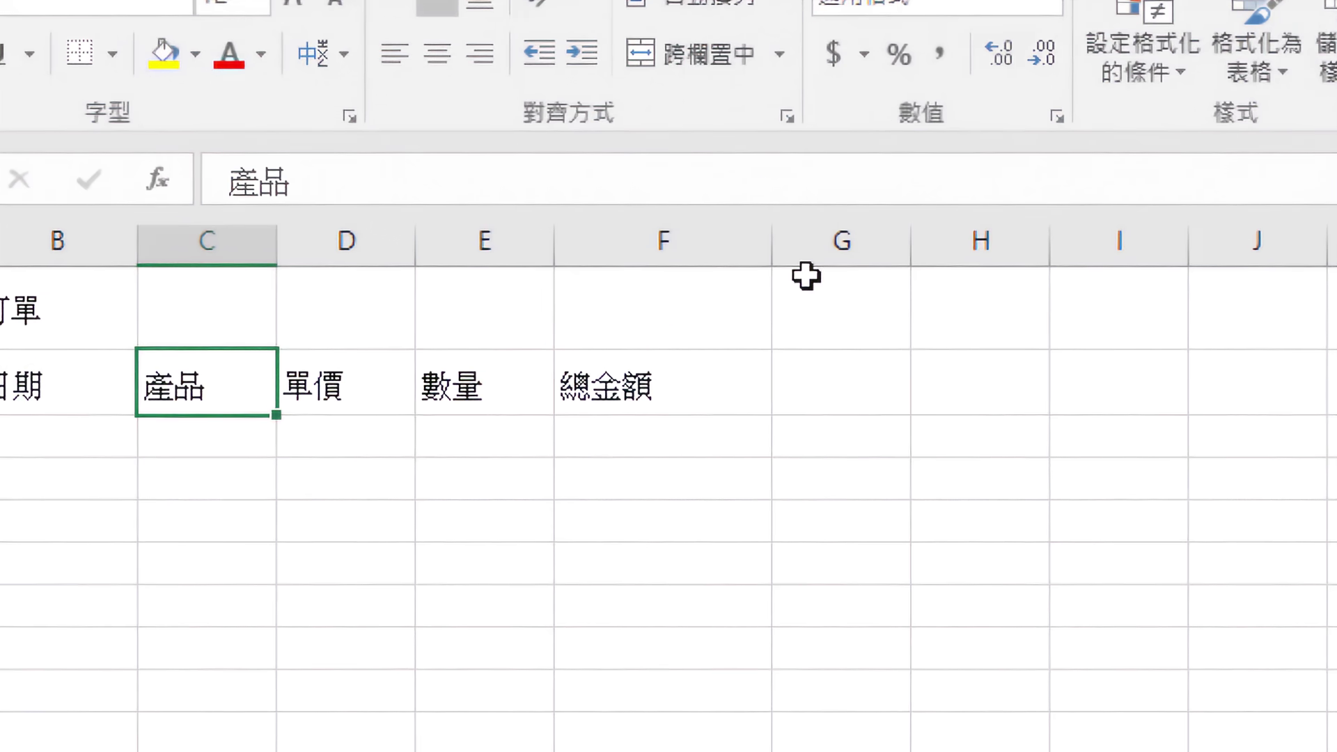
double_click(771, 244)
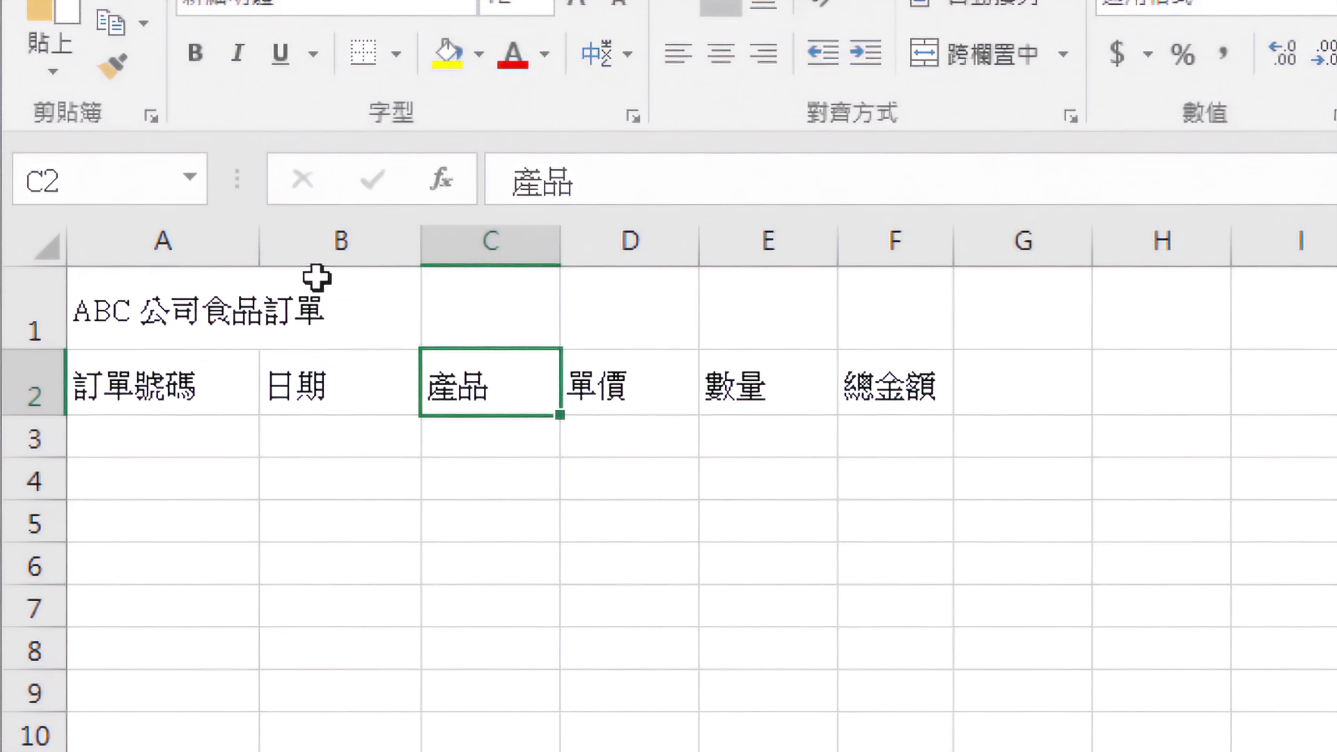
double_click(261, 247)
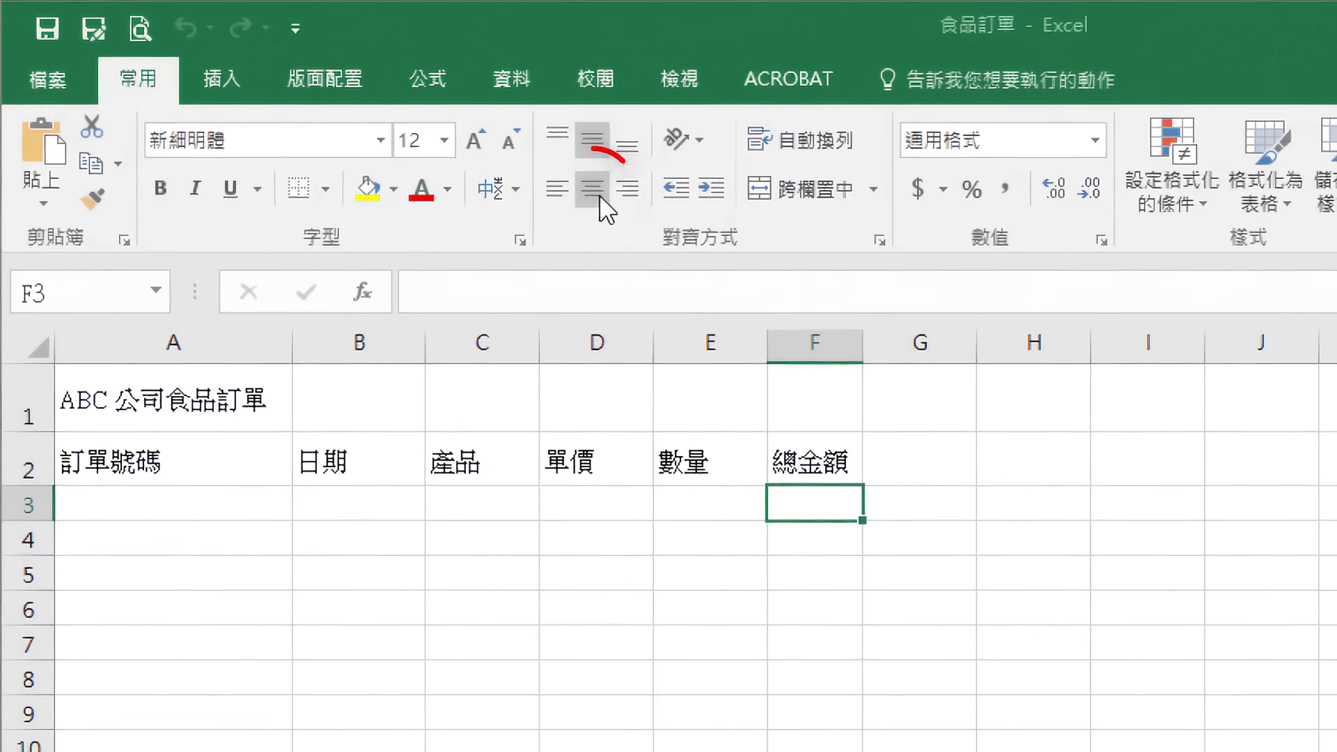
Center the column headings in A2:F2 horizontally.
click(721, 53)
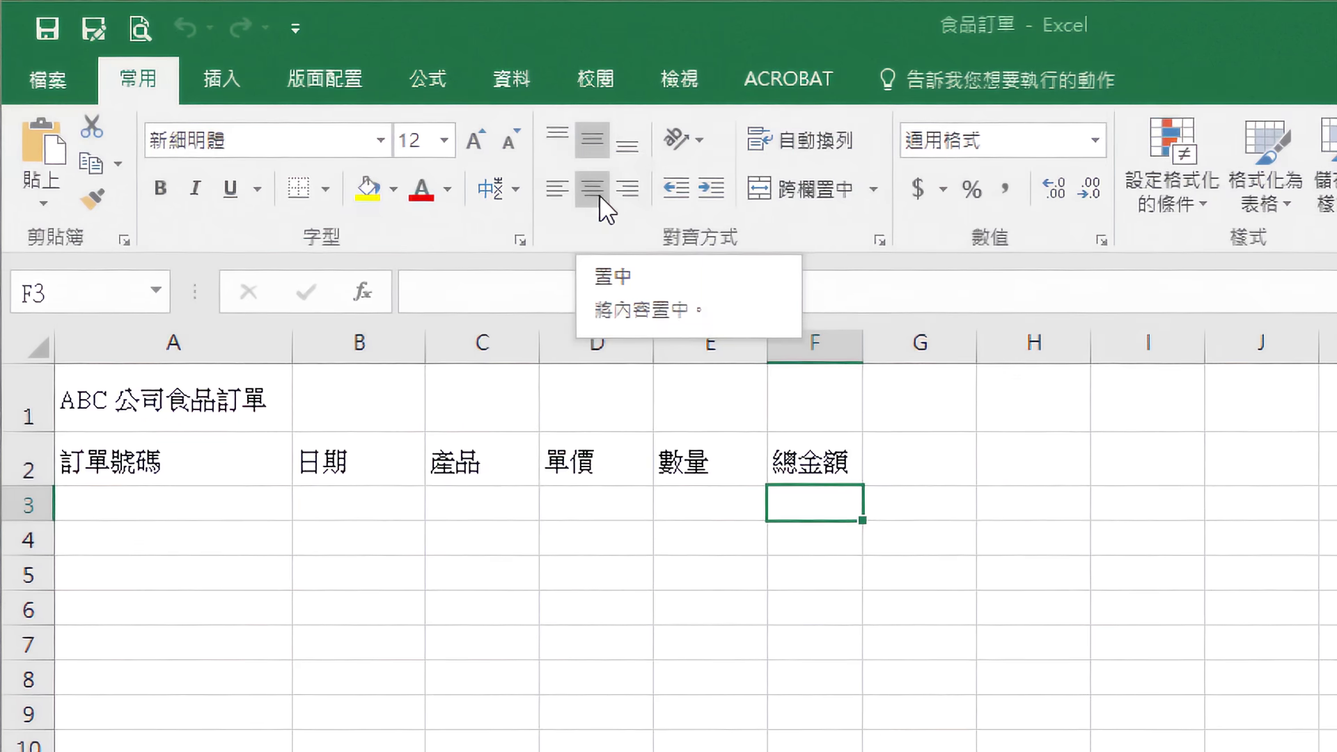
click(277, 441)
drag(233, 447, 785, 442)
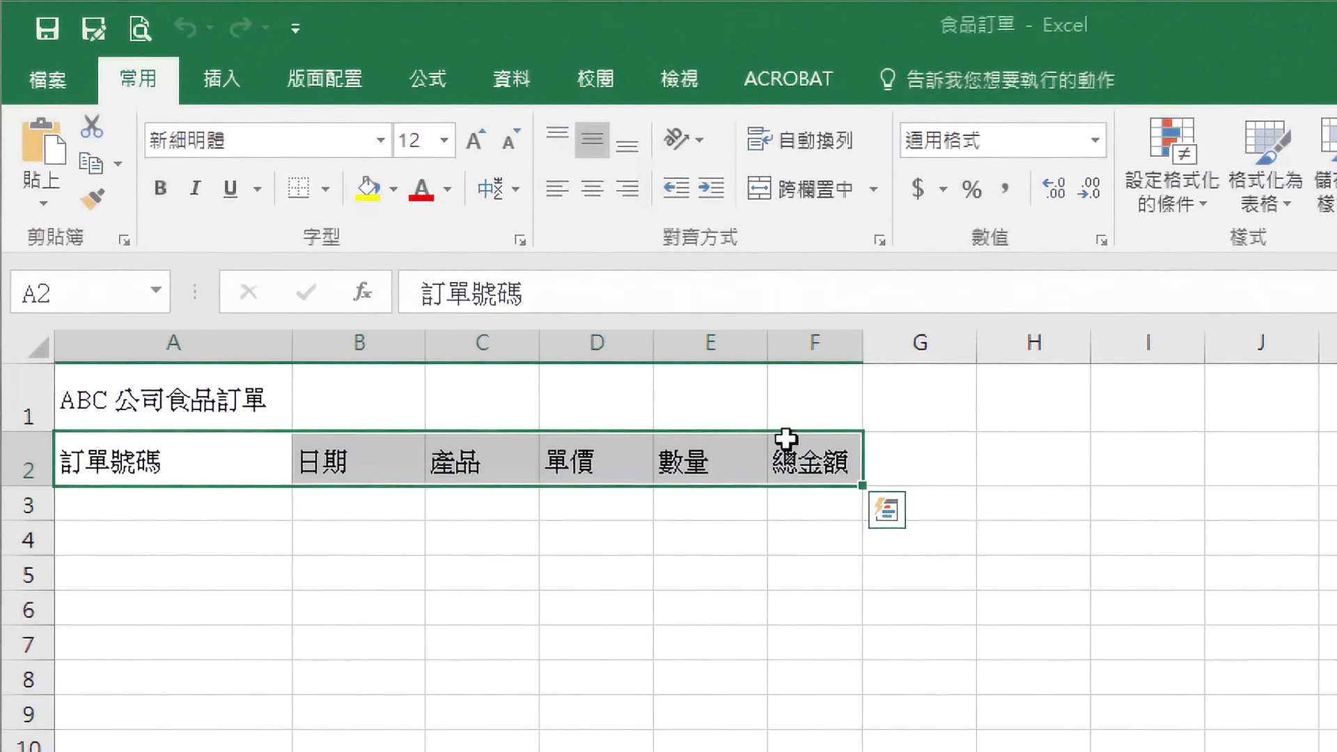
click(585, 190)
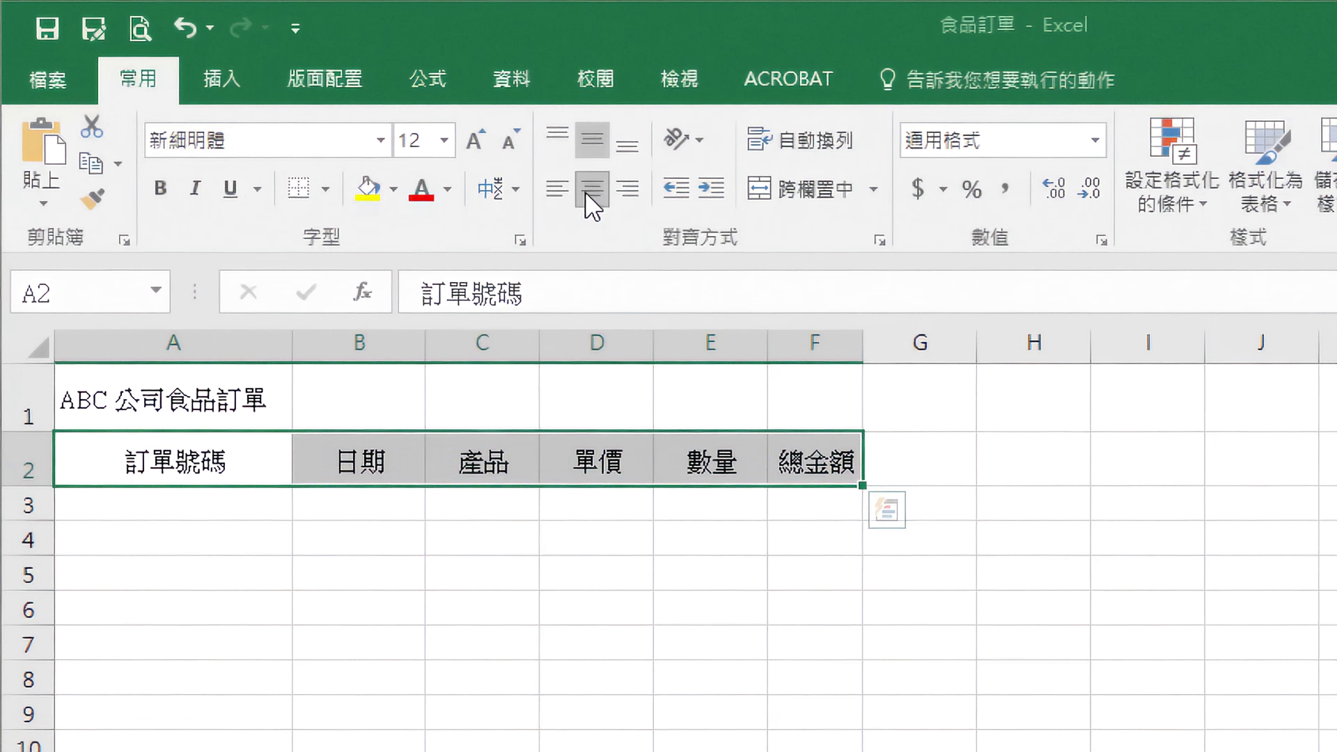
Center the title row A1:F1, and merge and center its cells into a single title cell.
drag(227, 397, 806, 427)
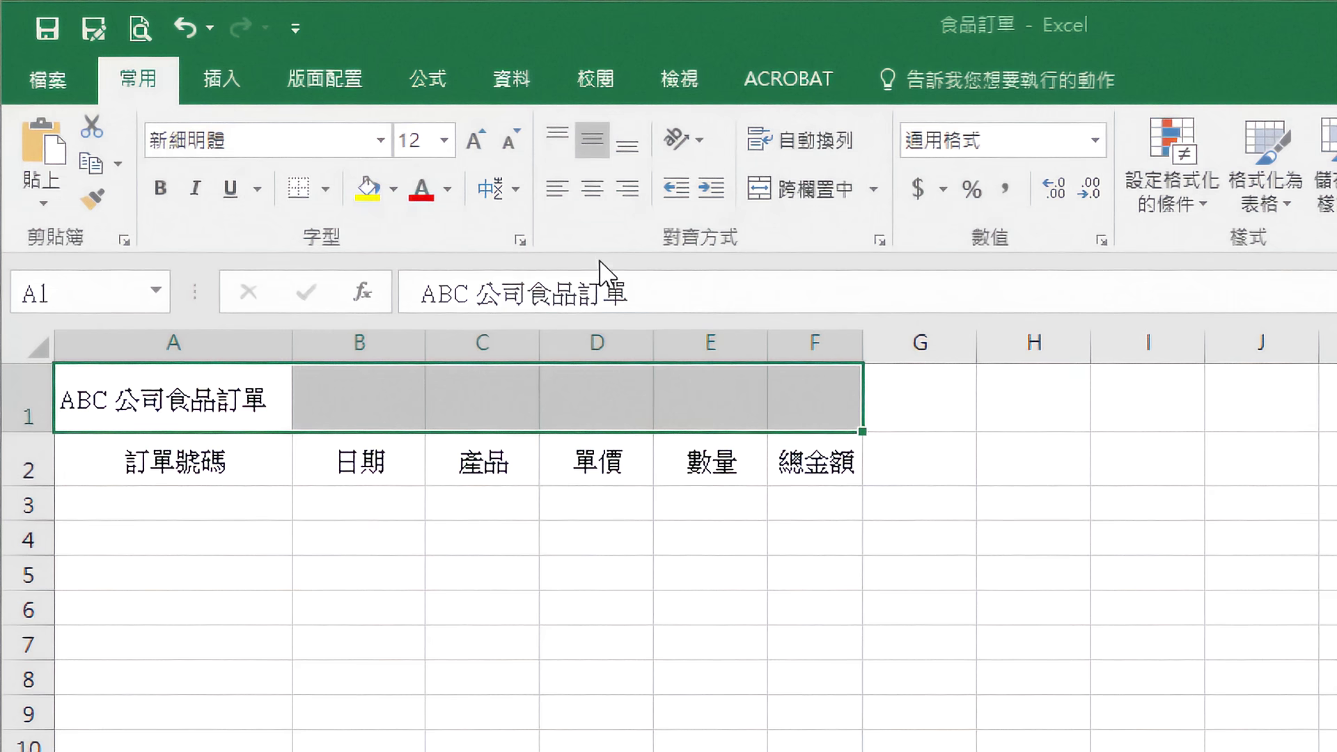
click(583, 188)
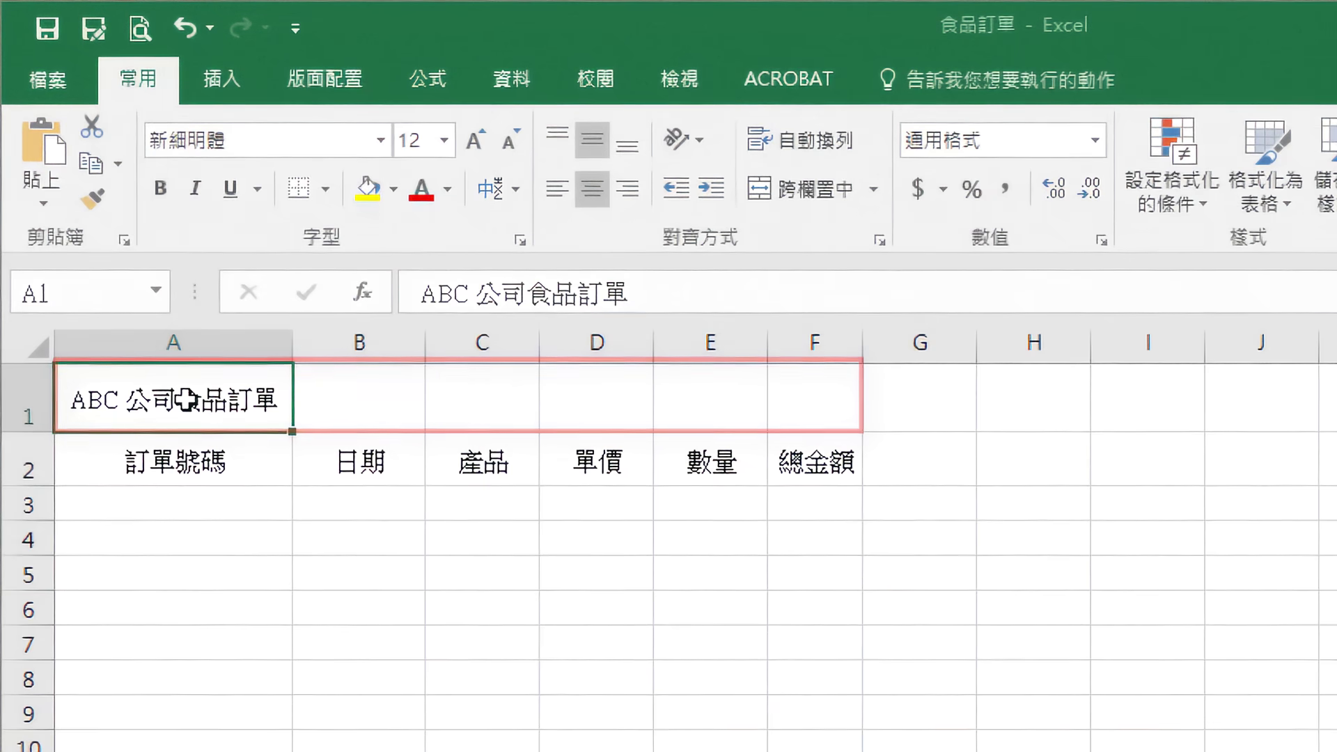
drag(187, 399, 793, 427)
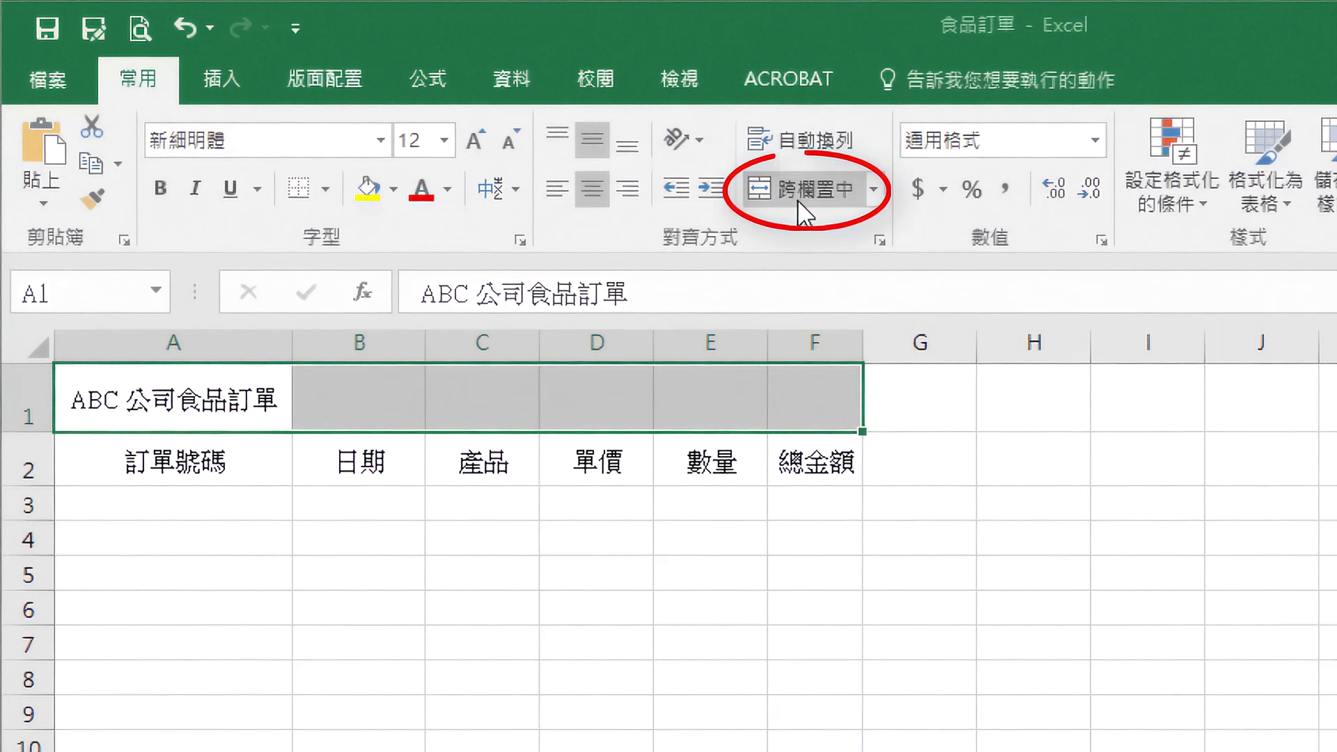
click(798, 201)
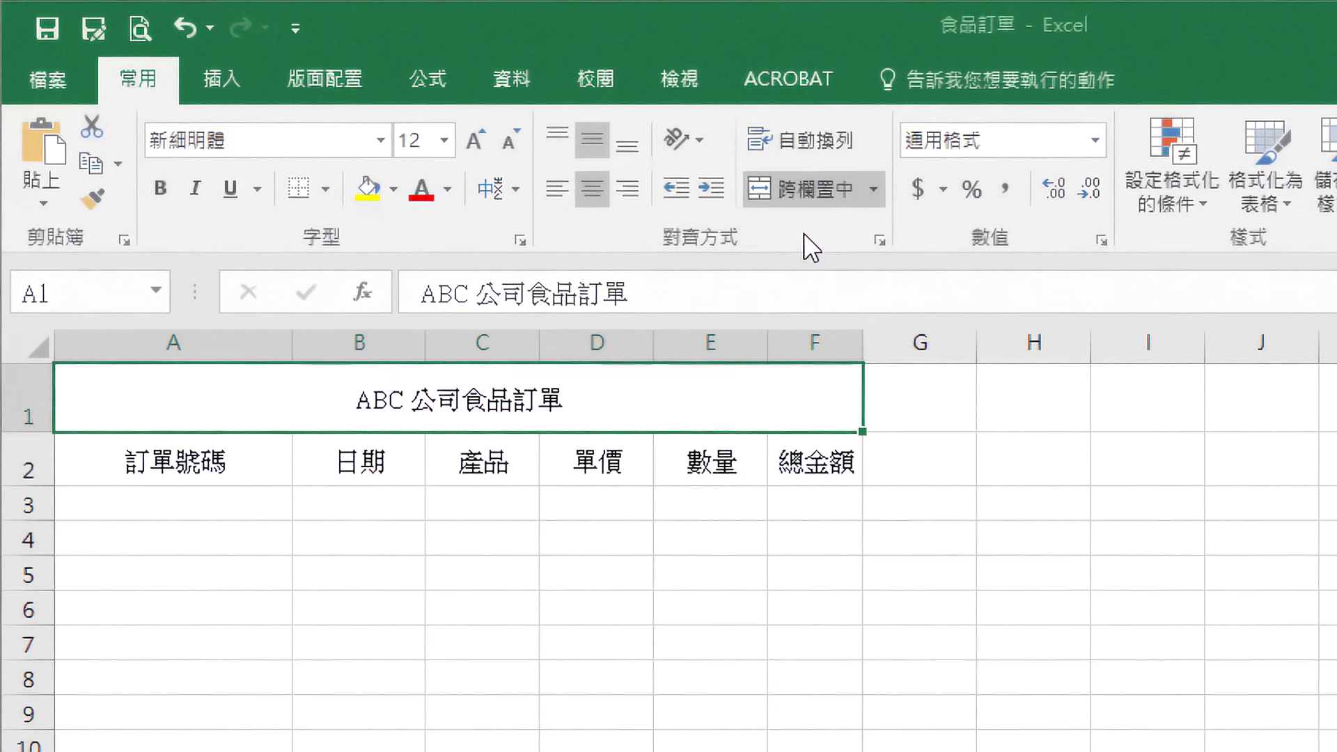
click(806, 195)
click(806, 195)
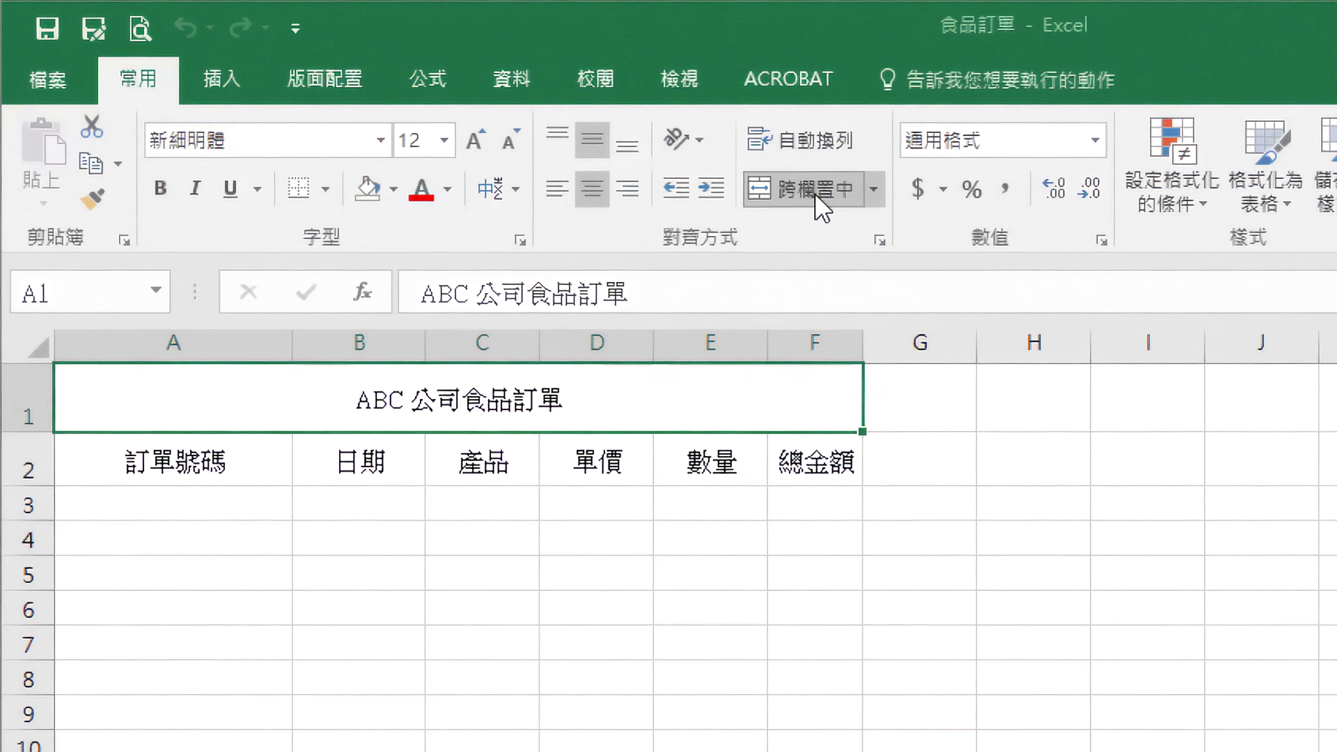
Increase the title's font size to 16 and make it bold.
click(477, 145)
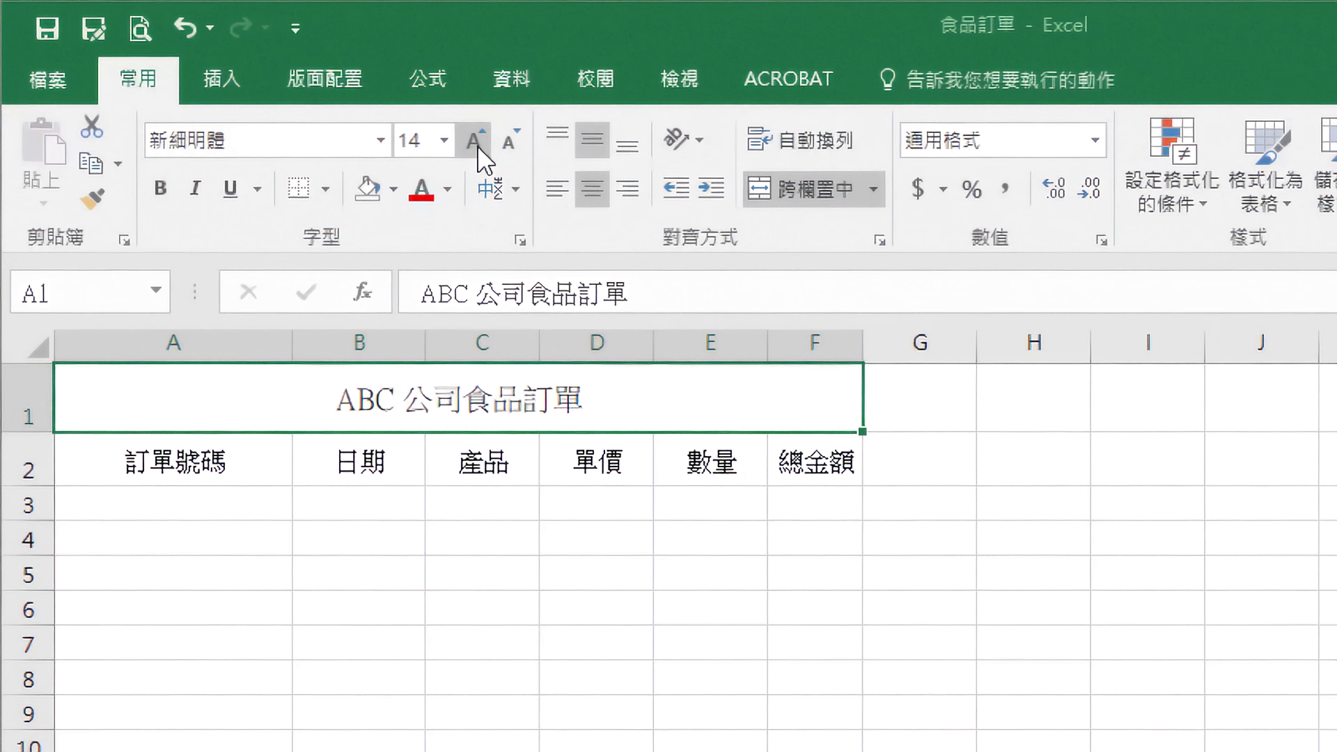
click(478, 145)
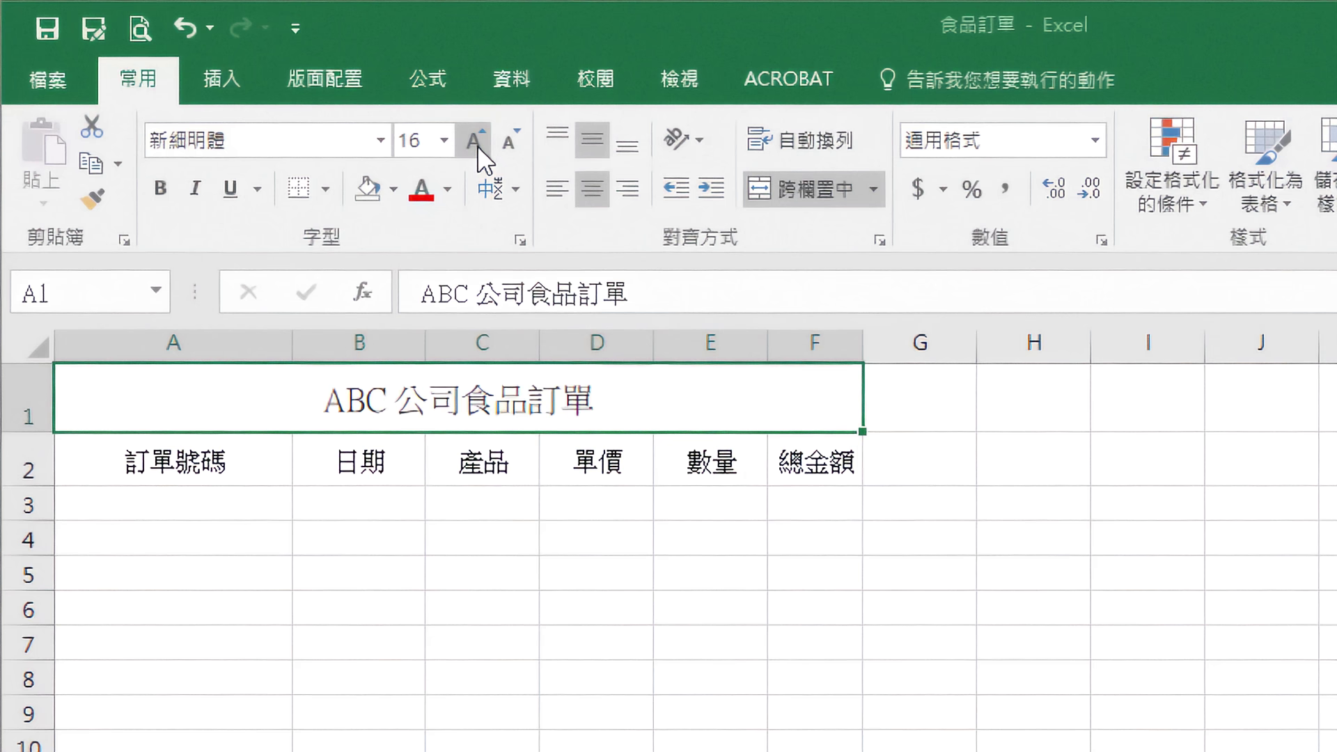
click(161, 190)
Fill the merged title cell with the darker blue theme color and set its font color to white.
click(395, 191)
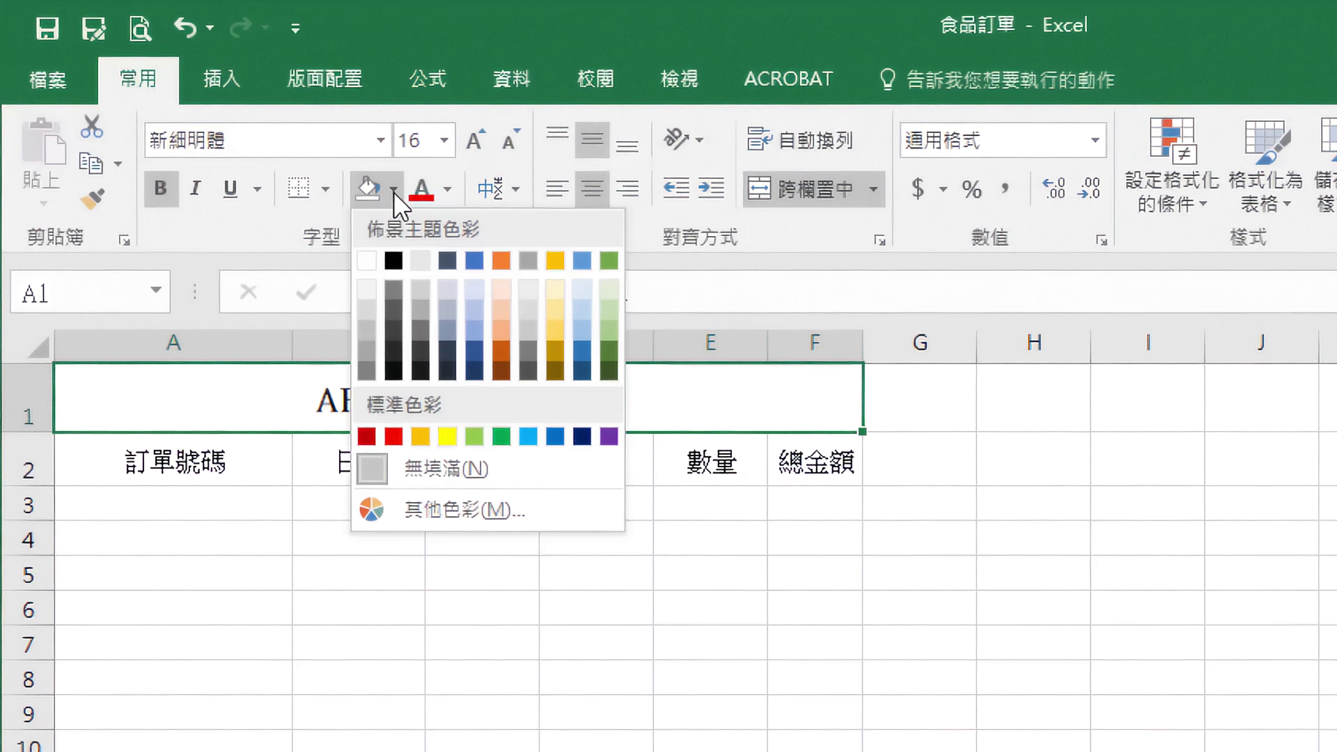
click(471, 353)
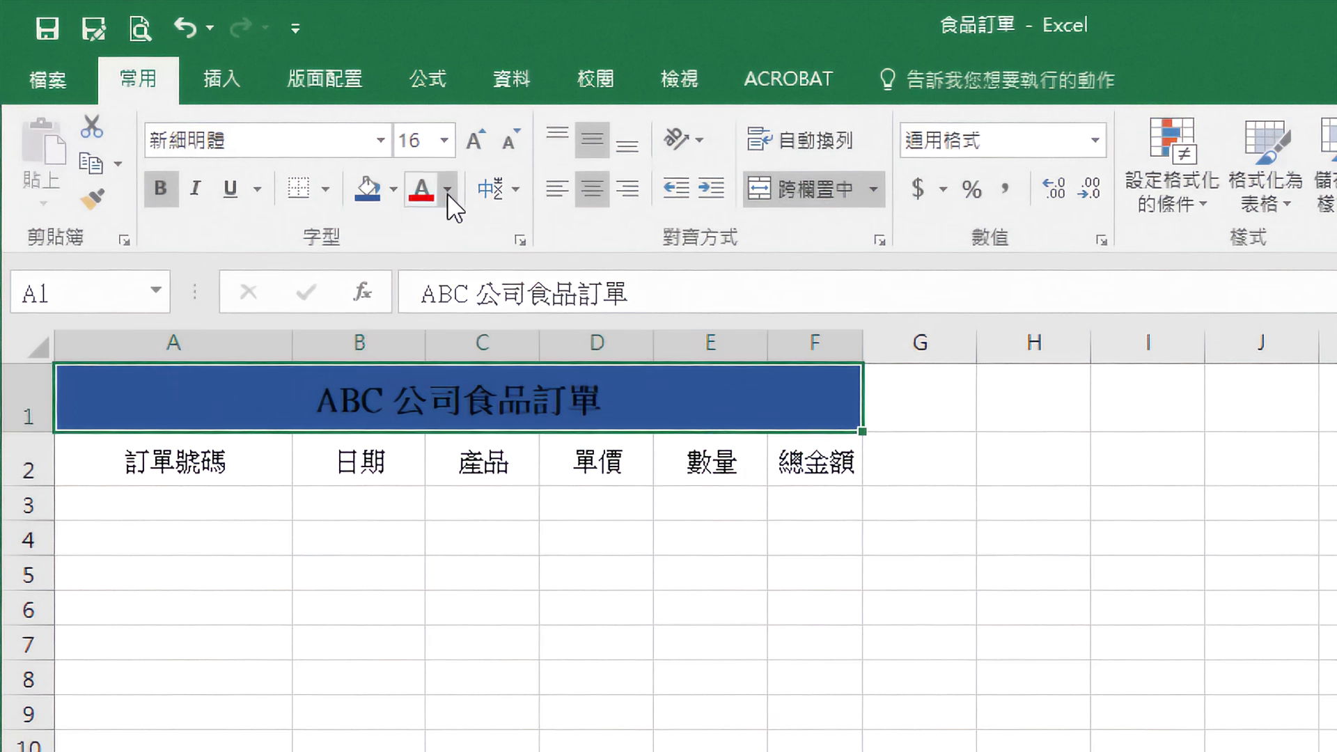
click(449, 194)
click(421, 299)
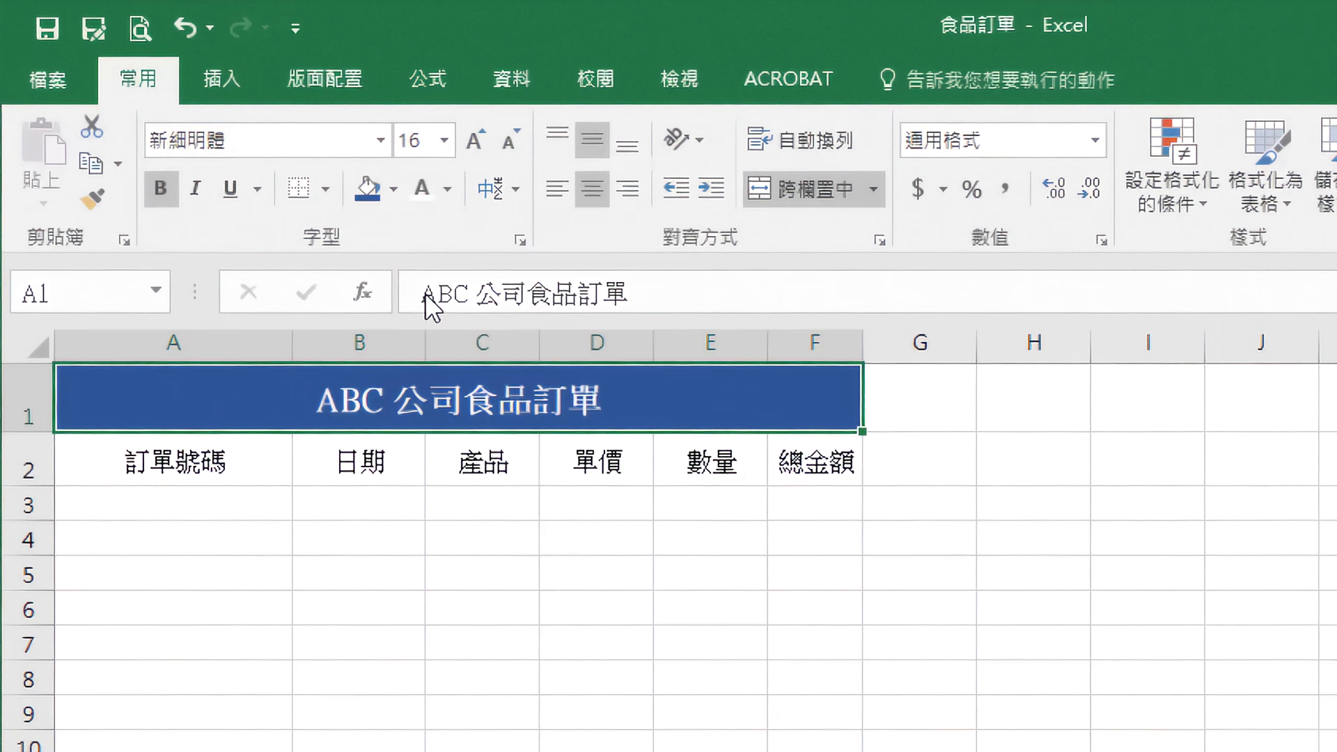
Change the title's font to 微軟正黑體.
click(386, 148)
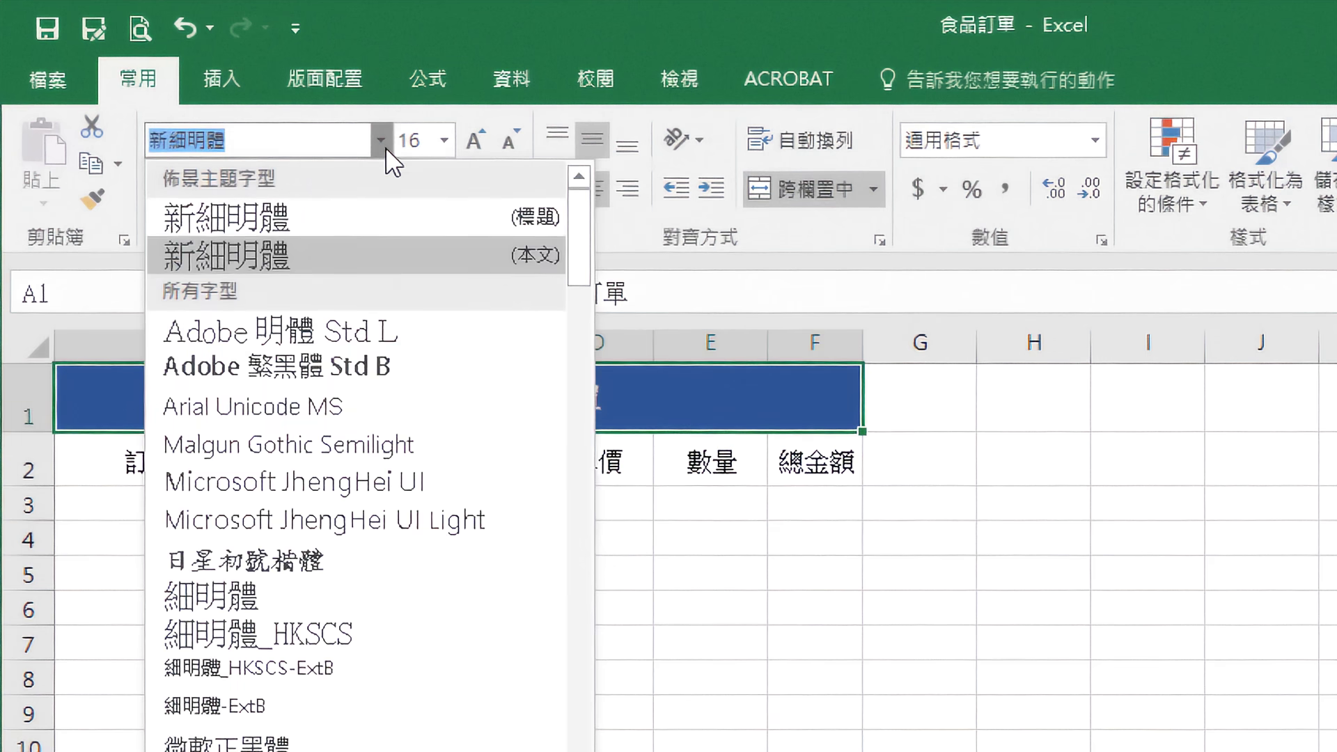
click(267, 743)
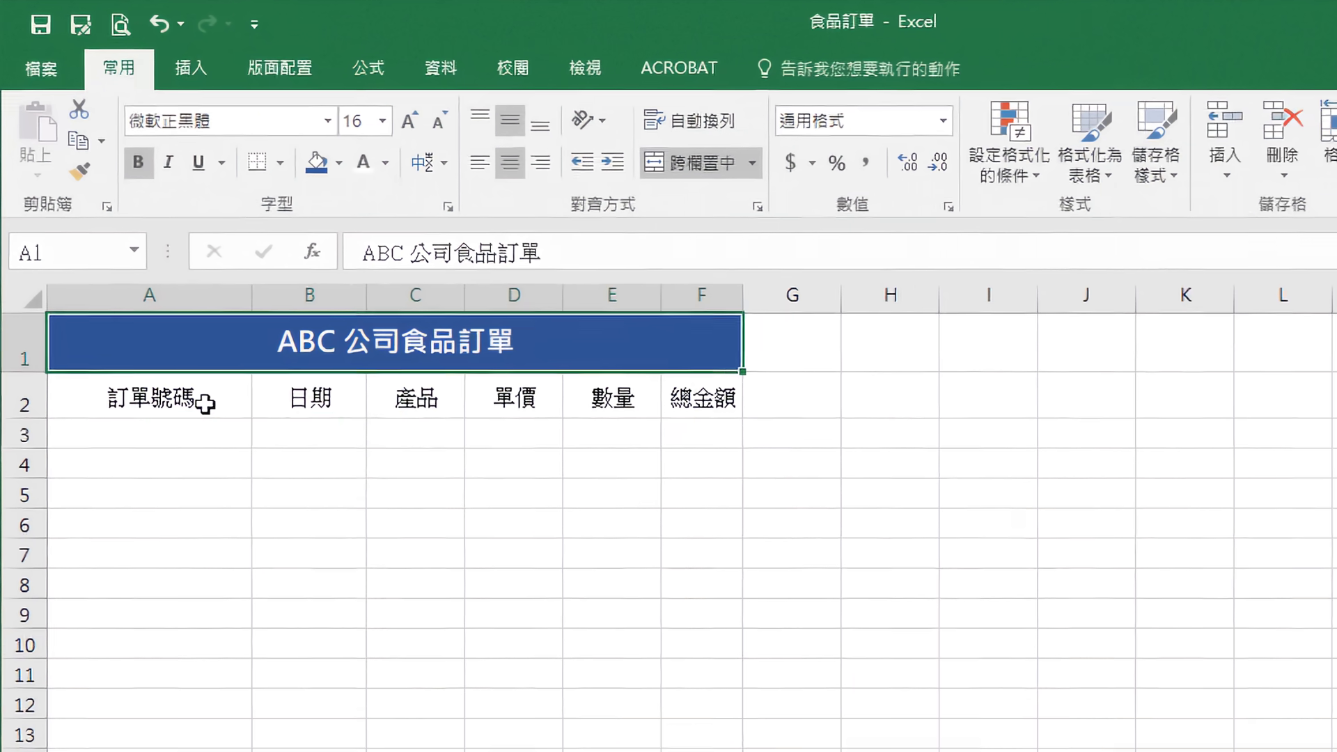
Apply the 20% - 輔色1 cell style to the column headings in A2:F2.
drag(209, 463, 755, 463)
drag(598, 368, 620, 365)
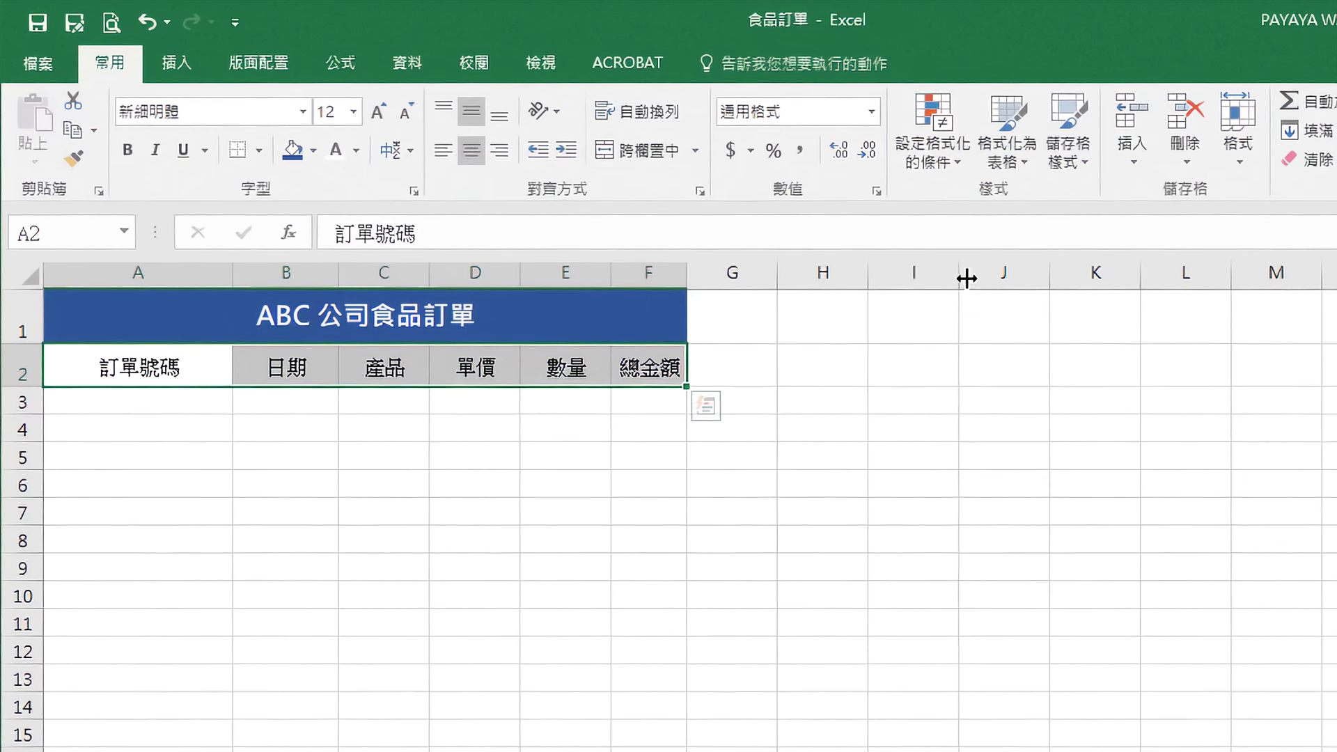
click(1078, 170)
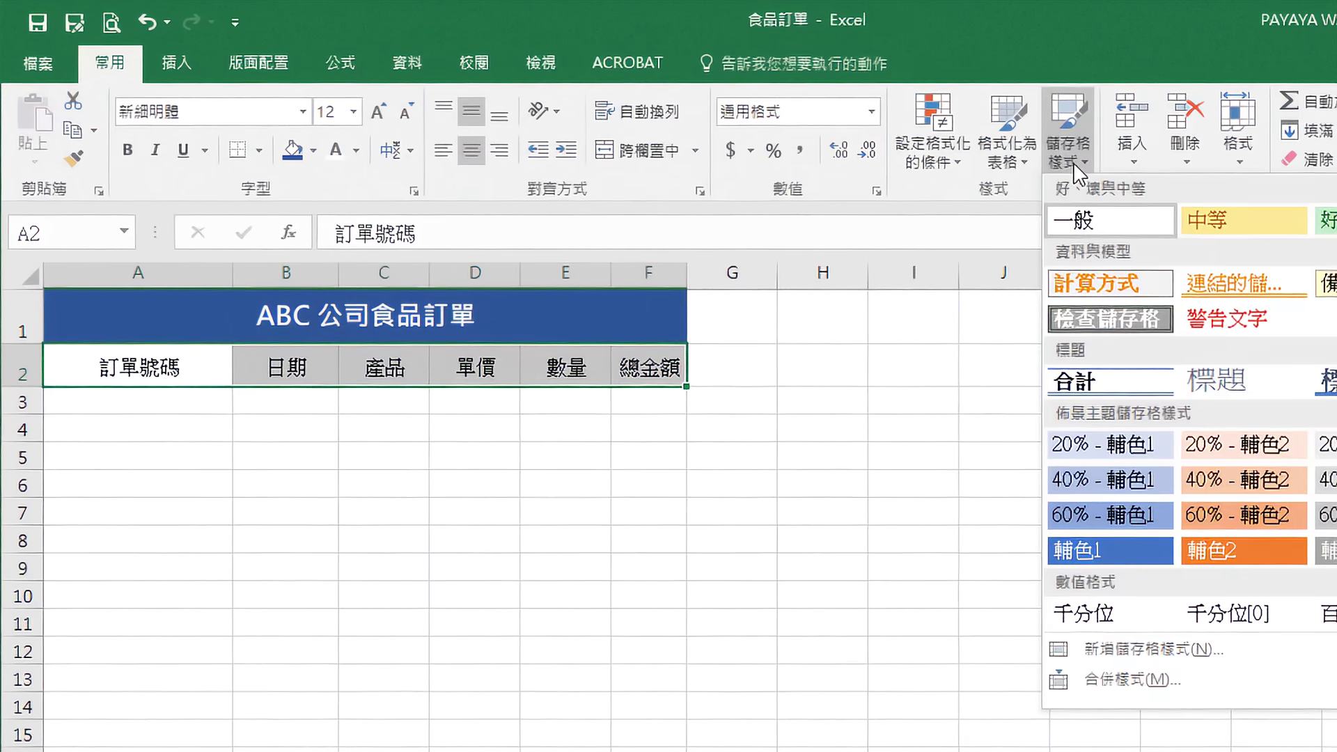
click(1091, 461)
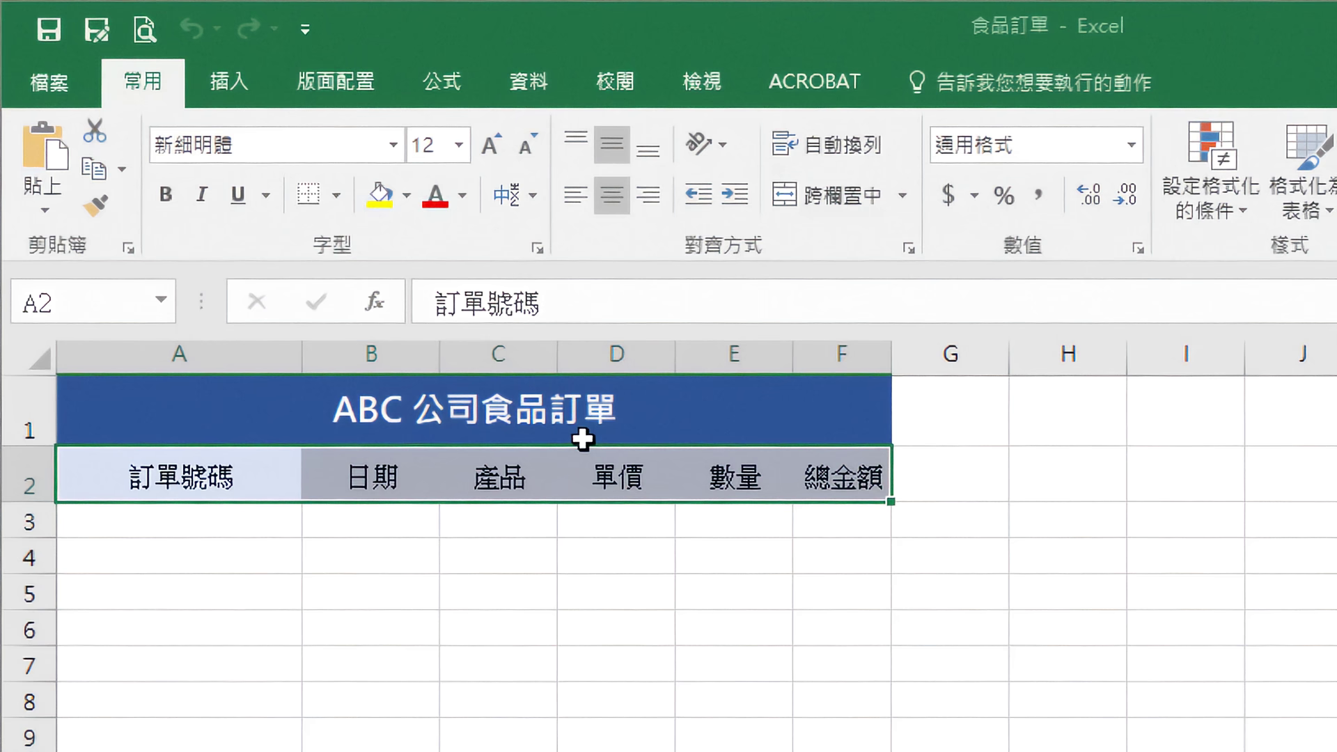
Resize columns A to F to one equal width, and give rows 1 and 2 the same height.
drag(215, 361, 830, 355)
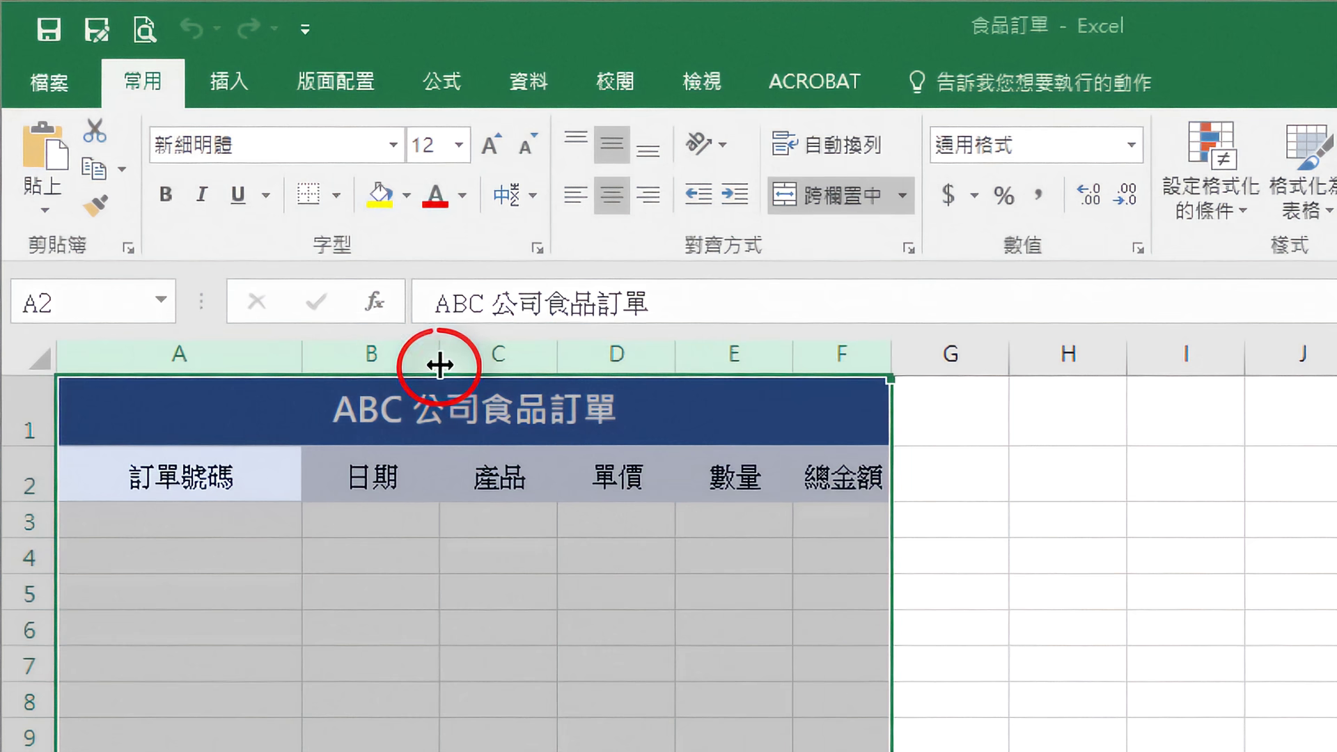
drag(440, 364, 467, 376)
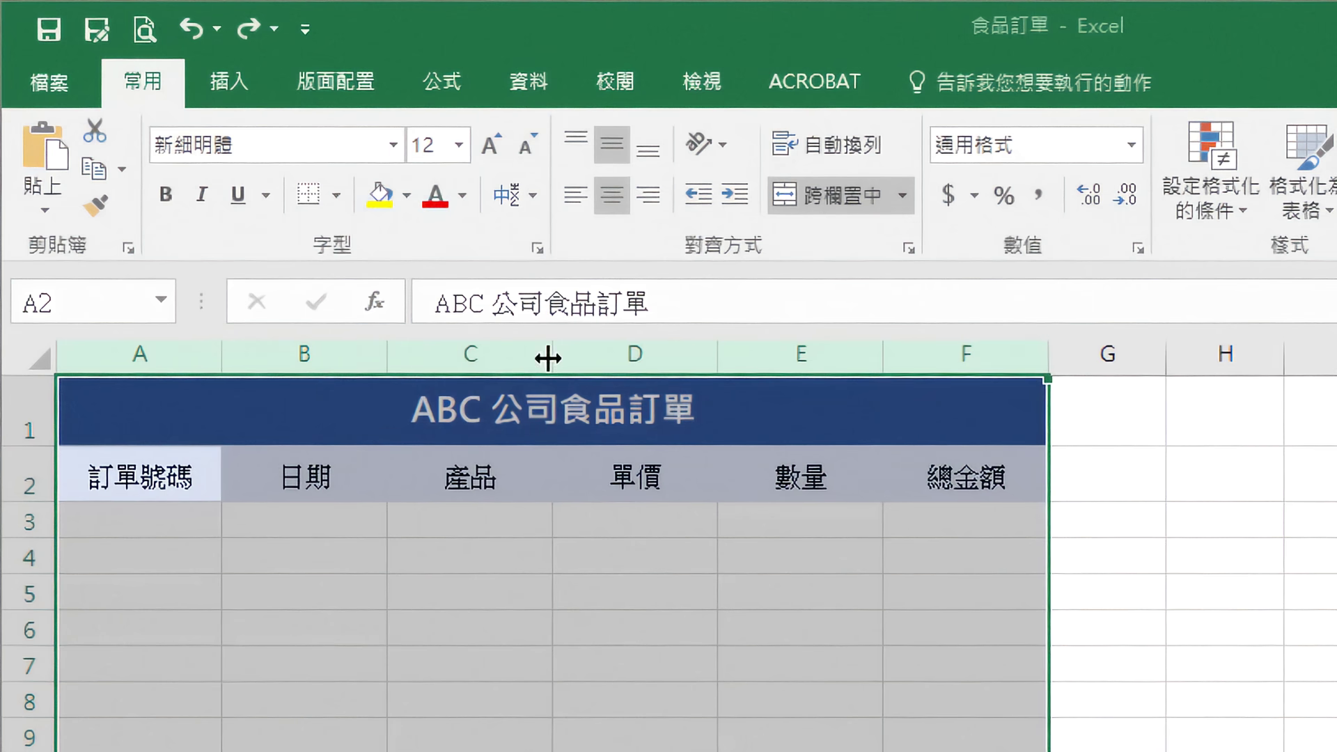
drag(23, 428, 24, 469)
mouse_move(24, 446)
mouse_down()
mouse_move(23, 492)
mouse_move(39, 486)
mouse_move(39, 445)
mouse_up()
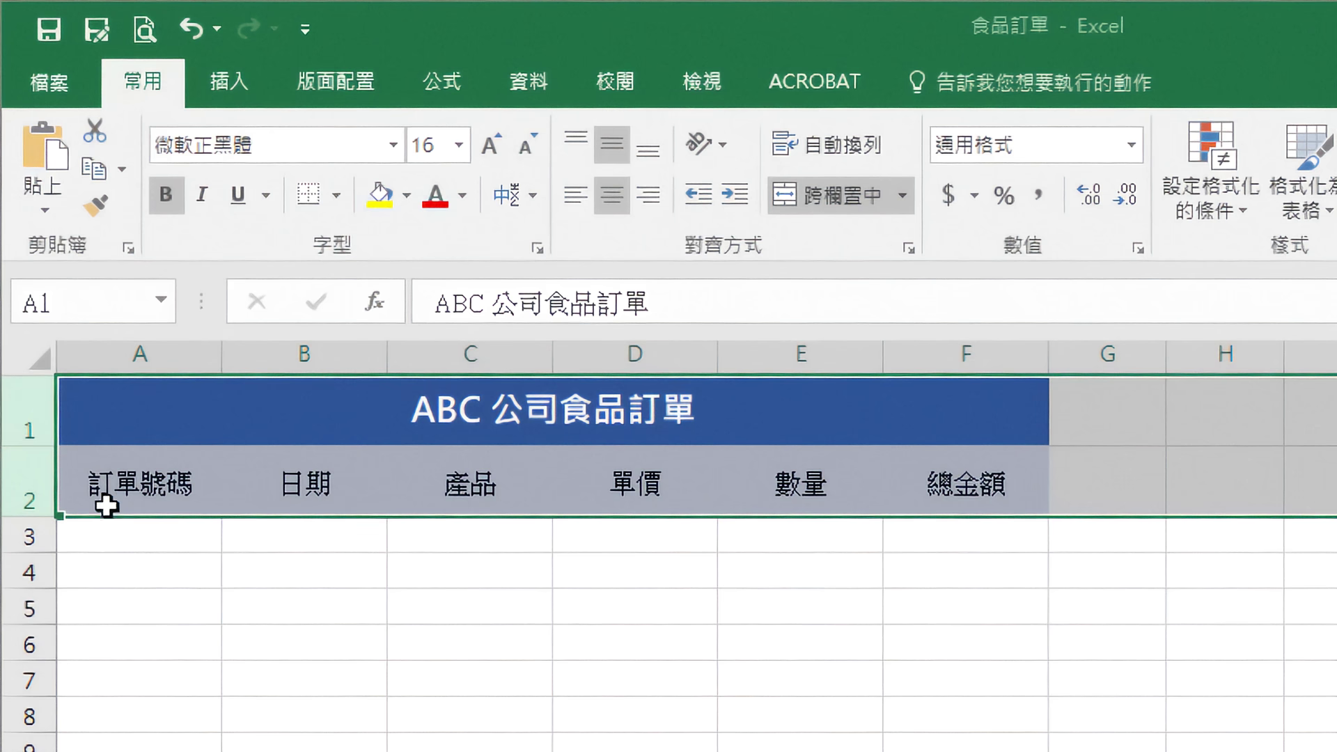
Enter the first order number, T001, in cell A3.
click(110, 534)
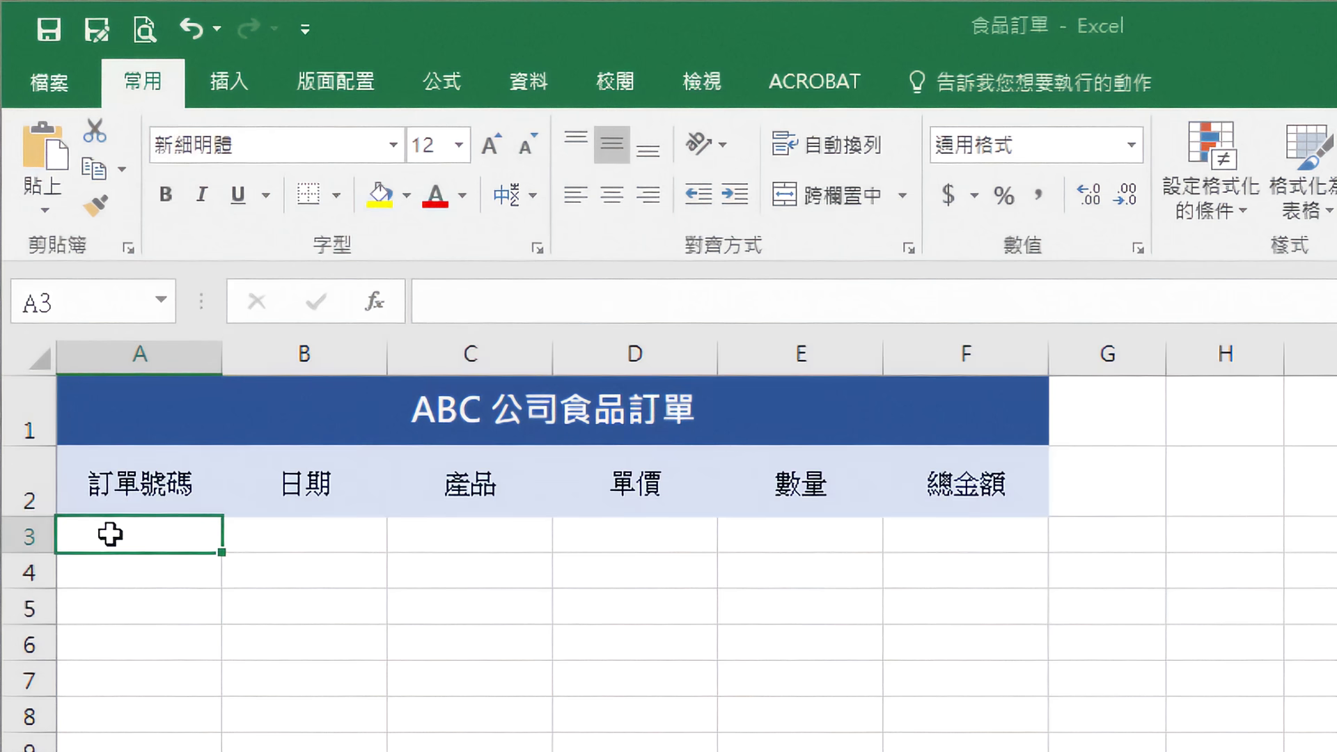
text(T001)
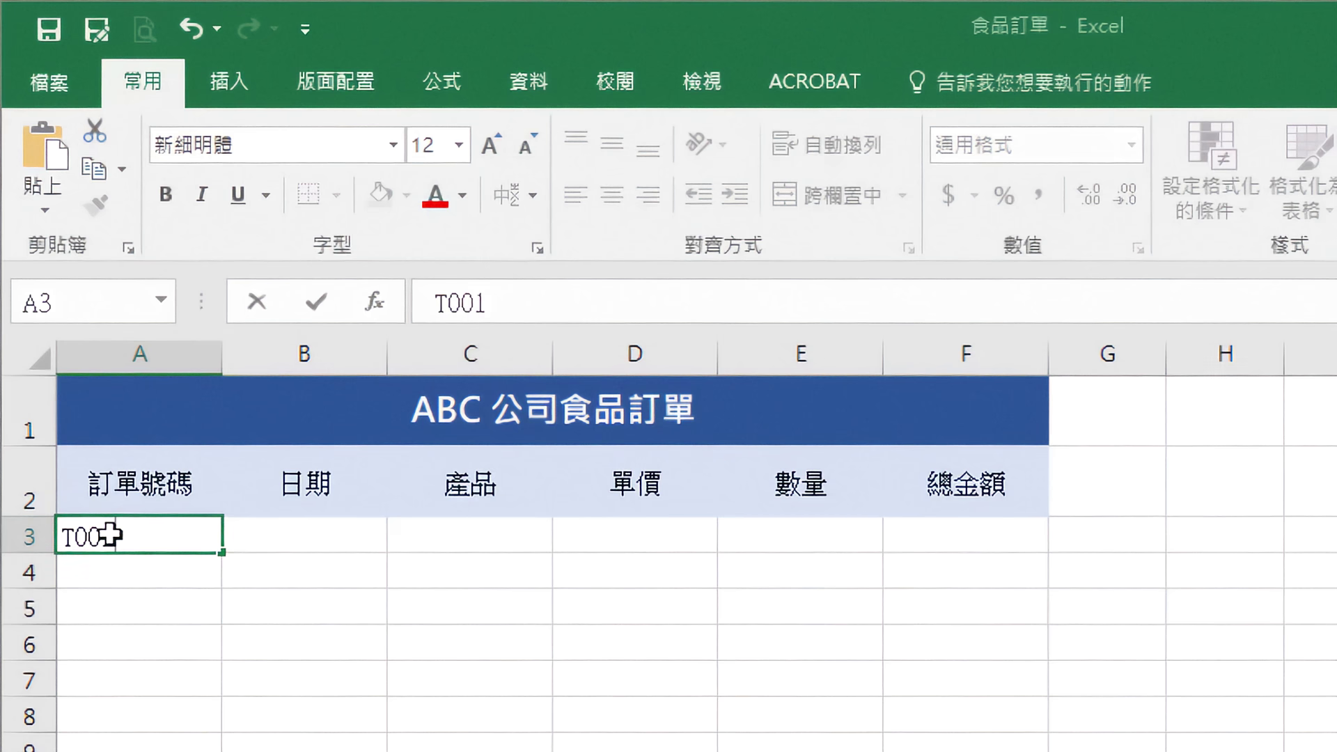
key(Return)
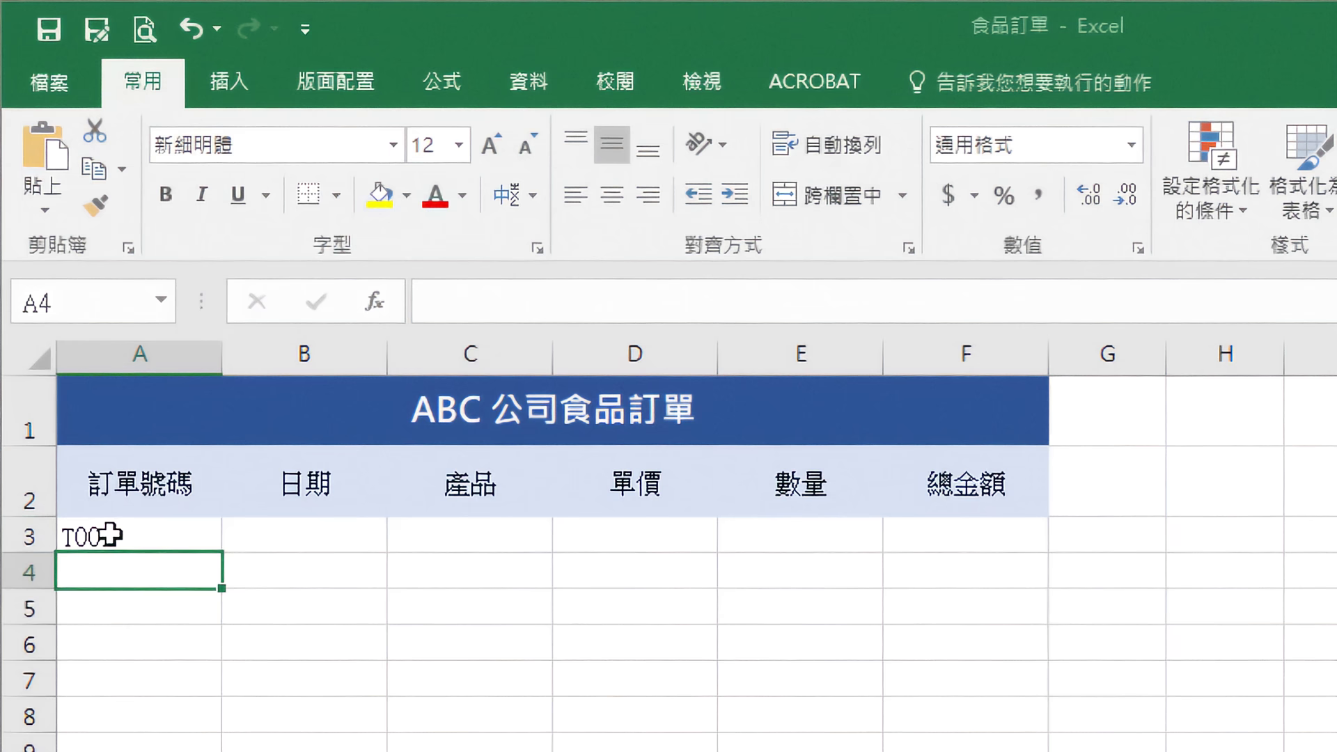
Enter T002 in cell A4 and autofill the order numbers from it down to A14.
text(T002)
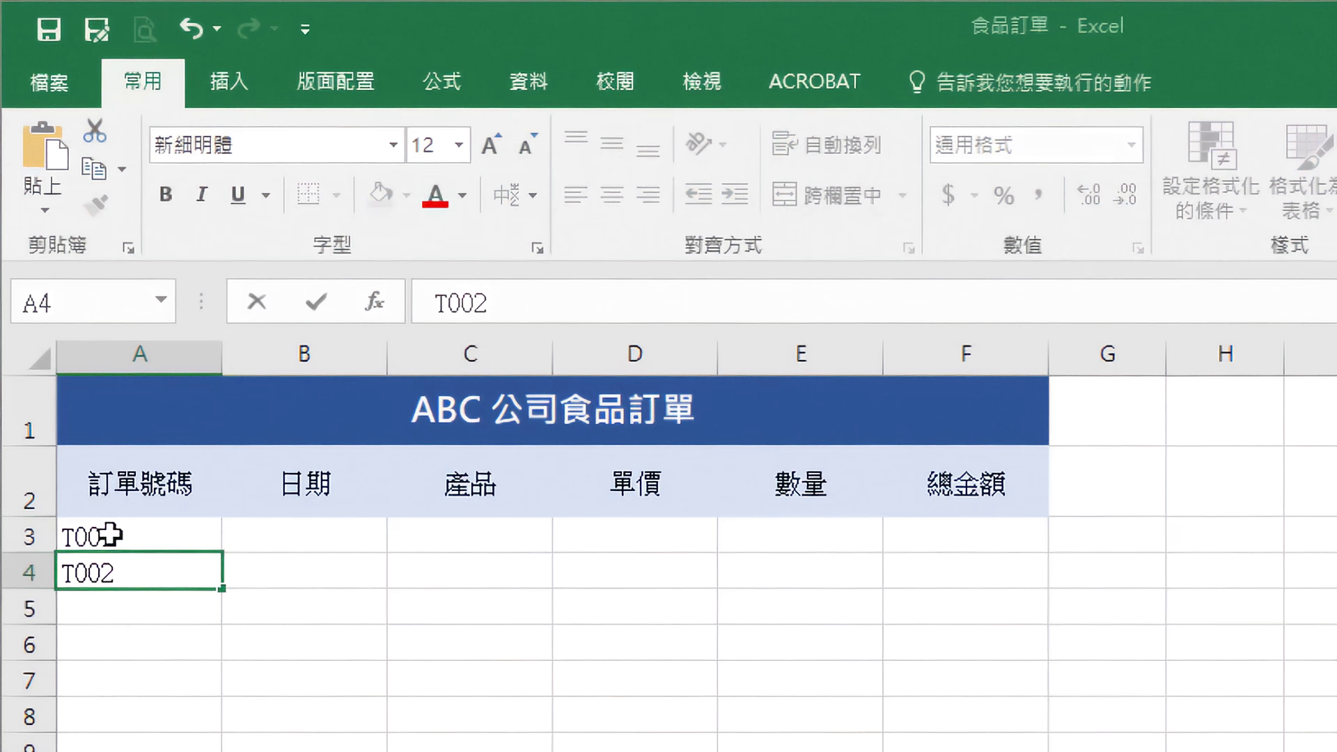
key(Return)
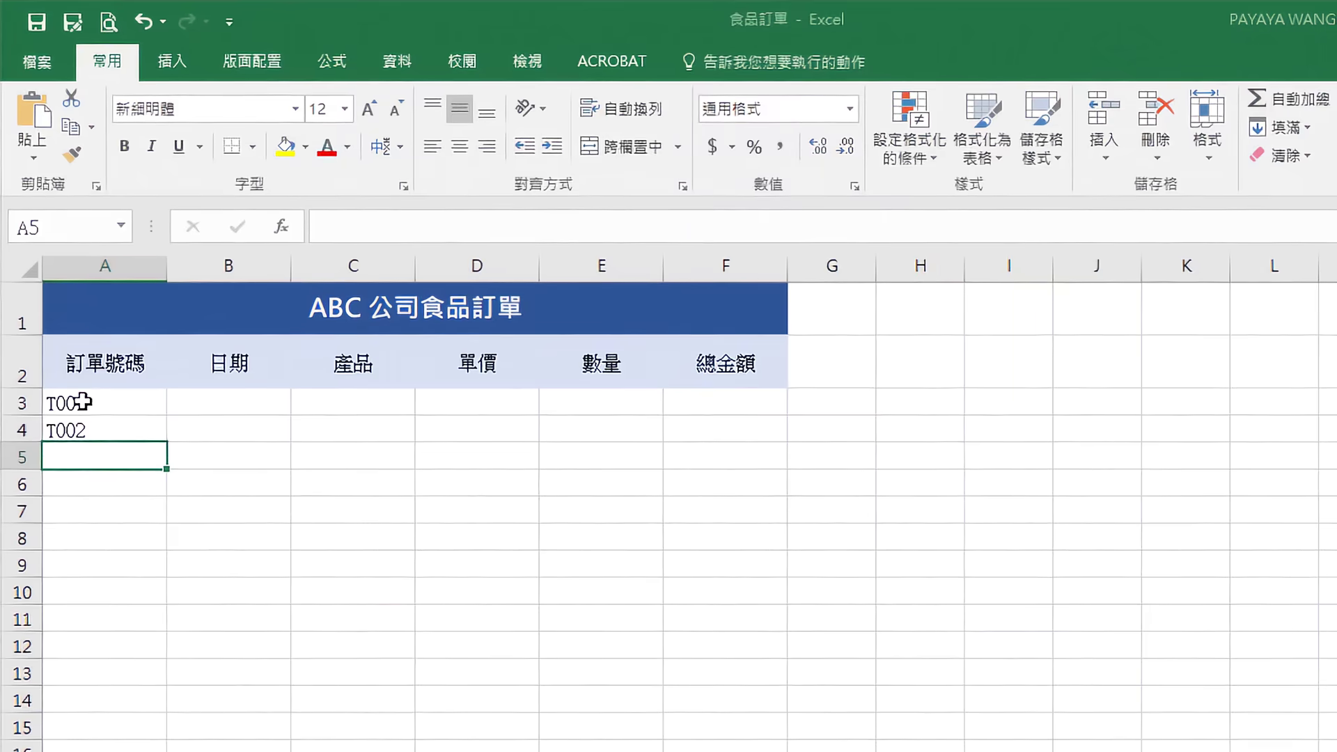
click(98, 427)
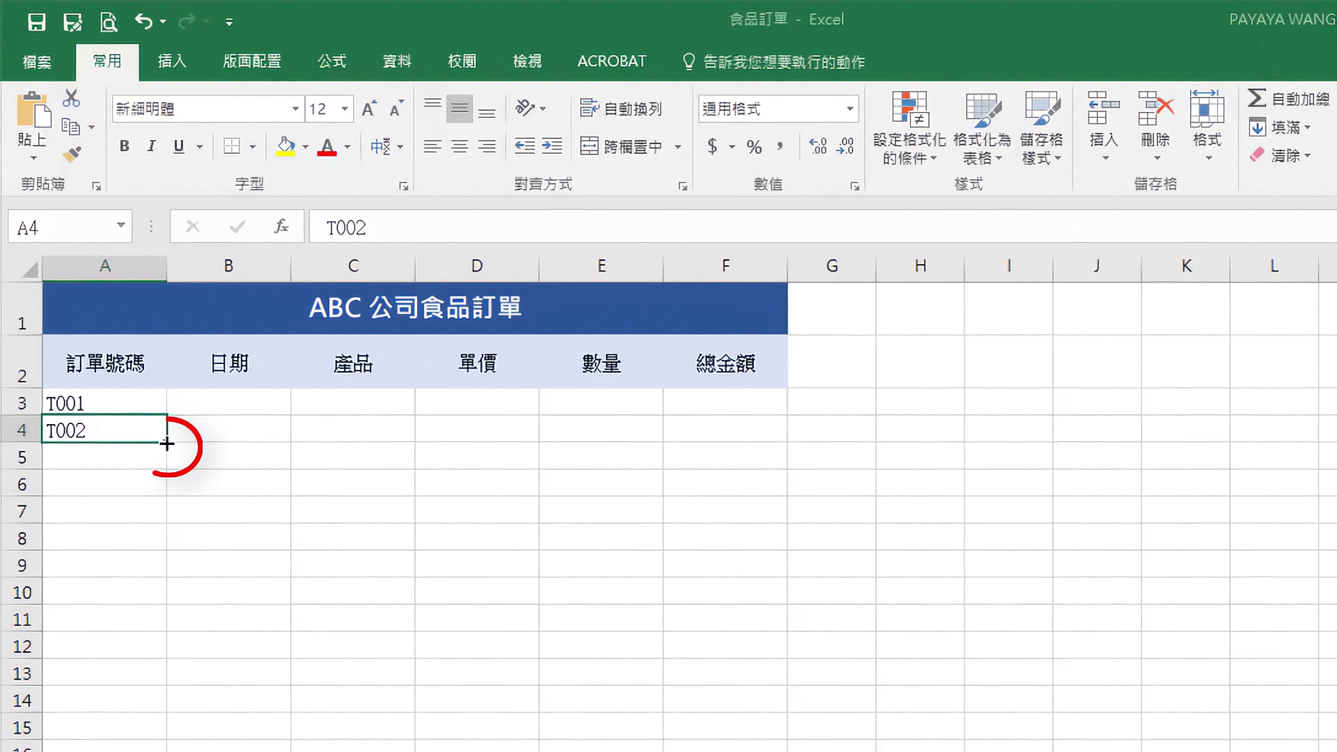
drag(167, 443, 162, 716)
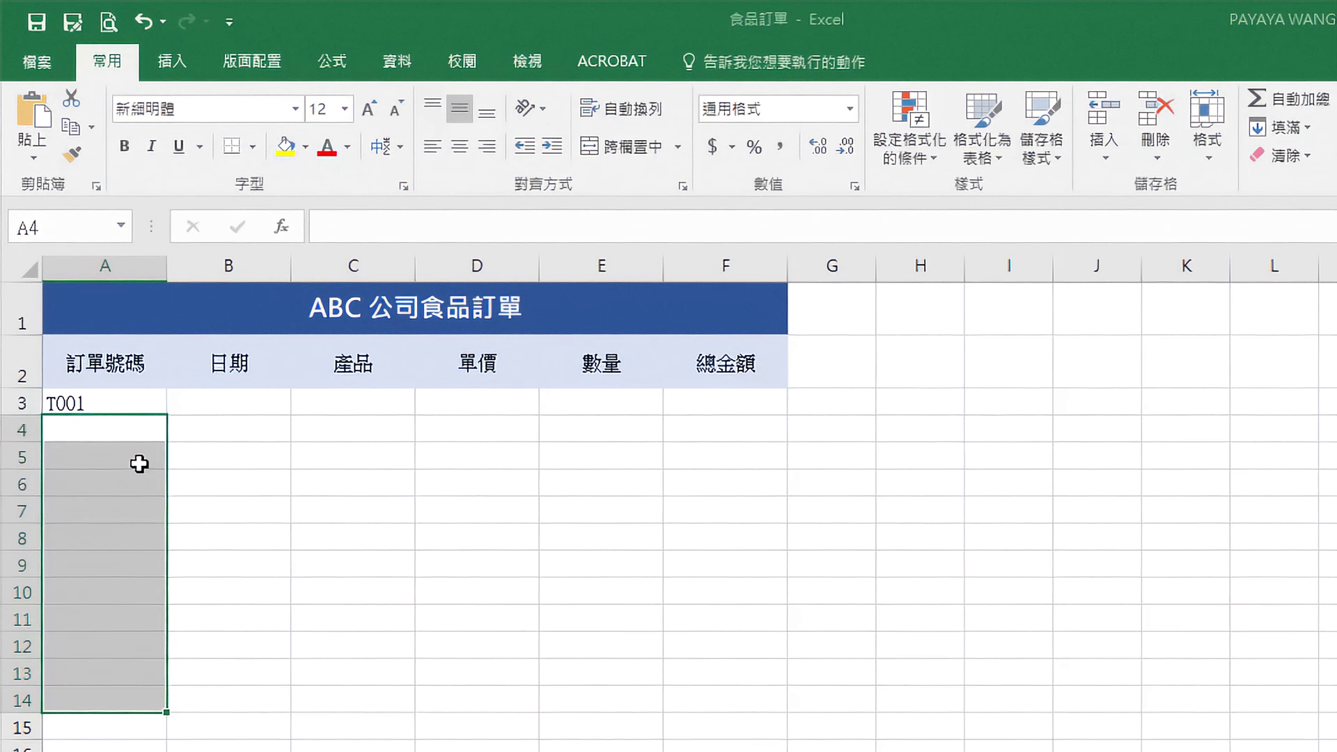
Enter T003 in cell A4, and autofill the series from A3:A4 down to A16.
click(128, 426)
text(T003)
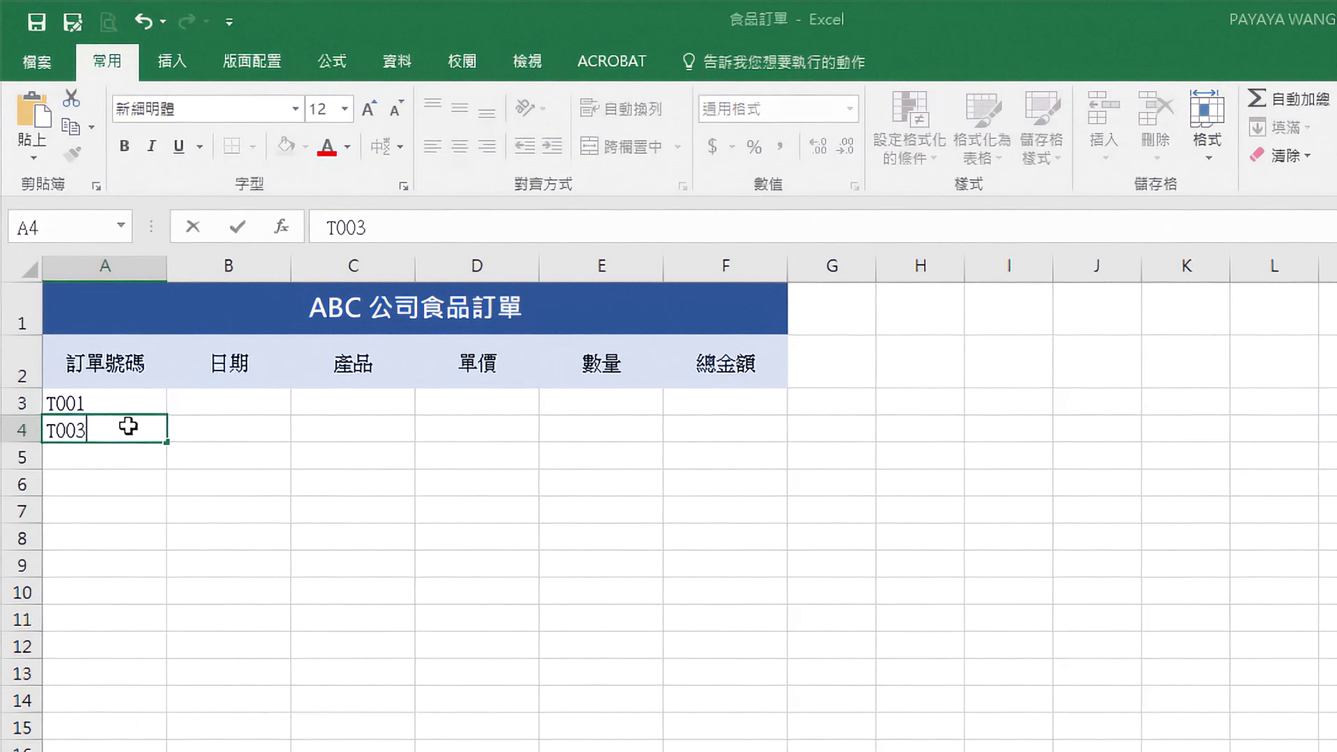
key(Return)
drag(142, 403, 137, 430)
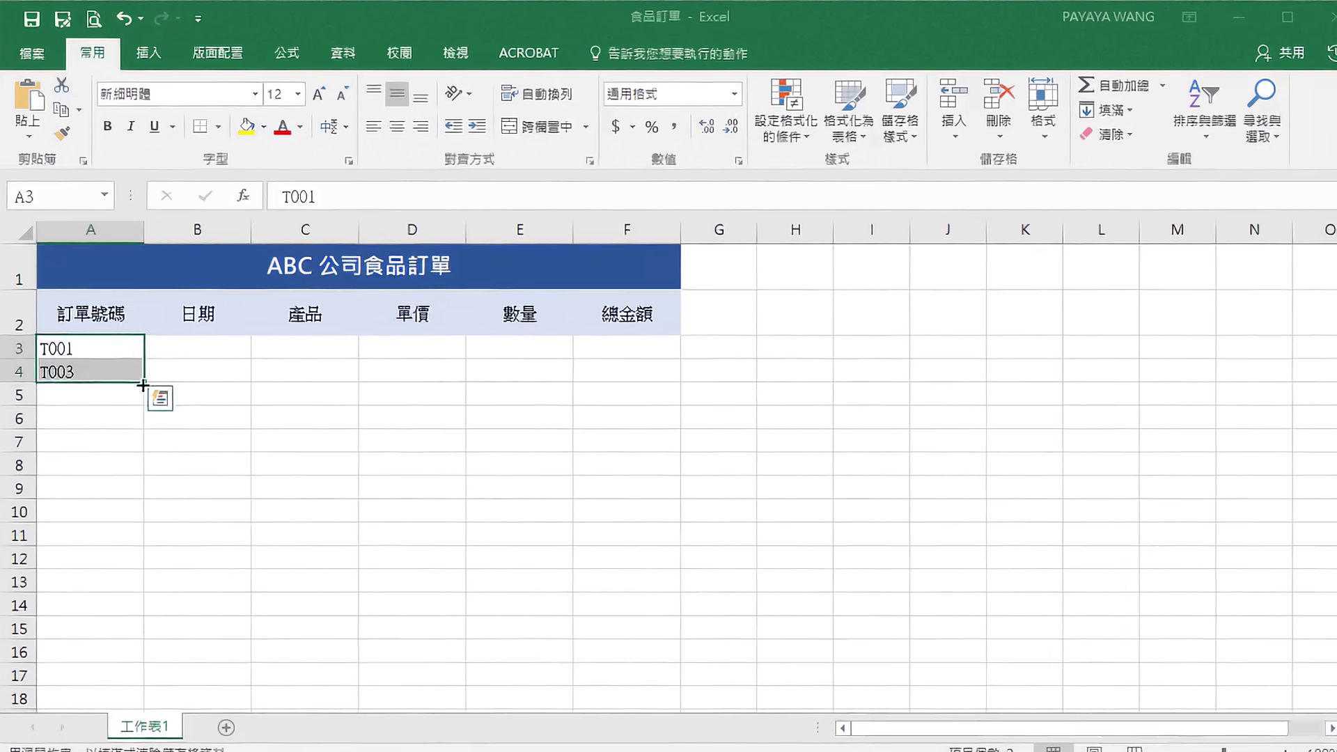
drag(143, 385, 121, 673)
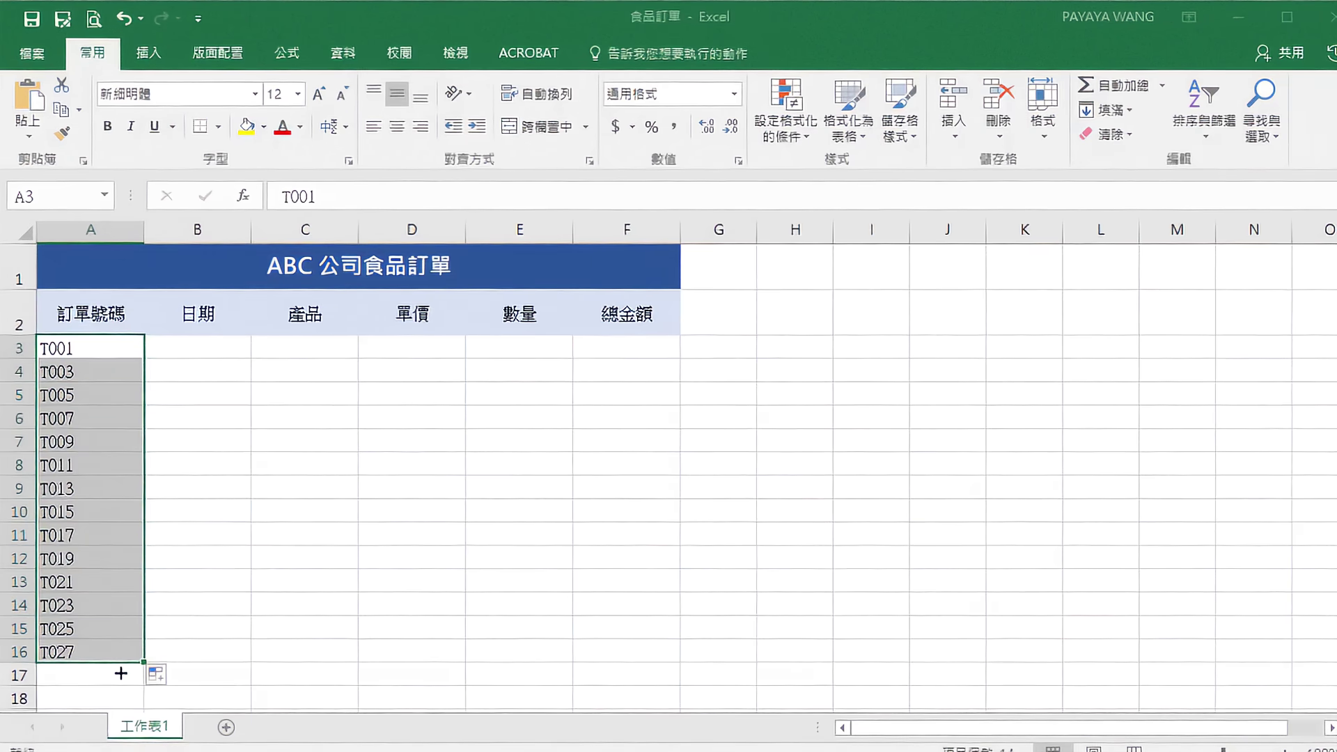
Enter the date 2017/6/1 in cell B3.
click(198, 348)
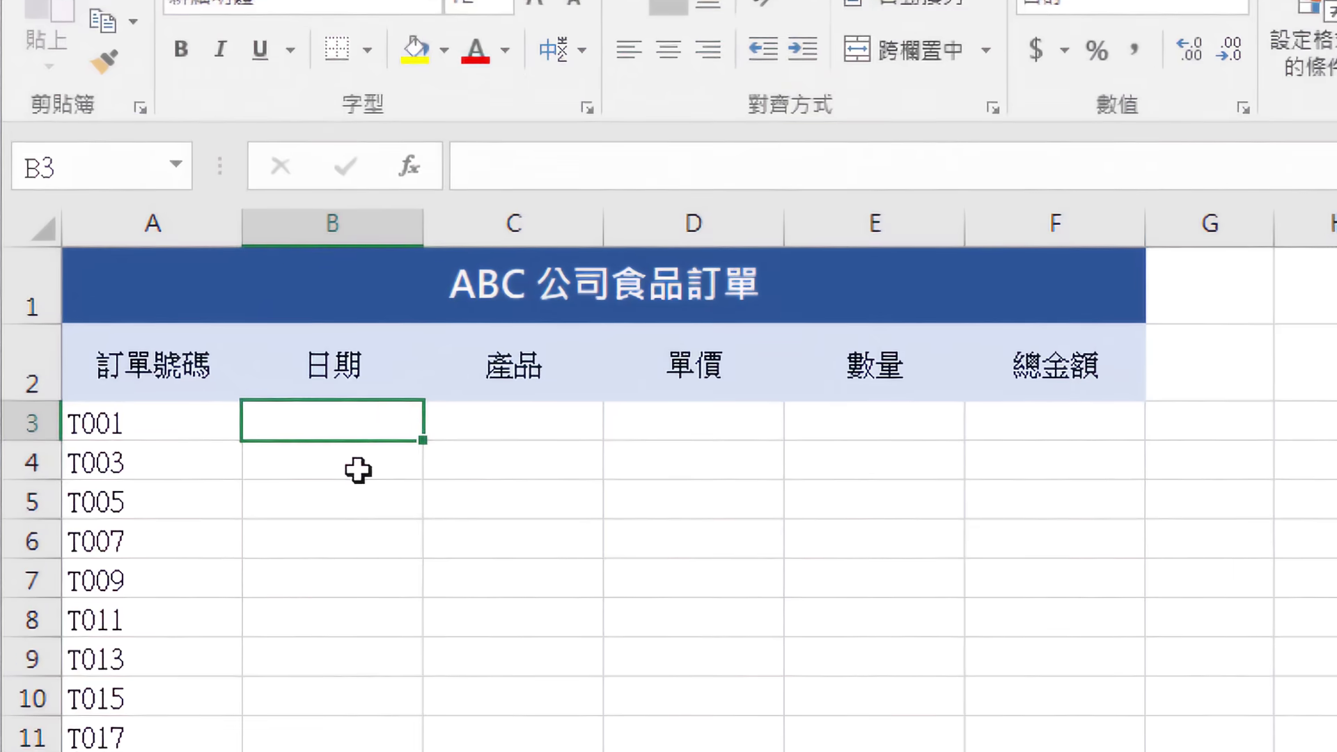
text(2017/6)
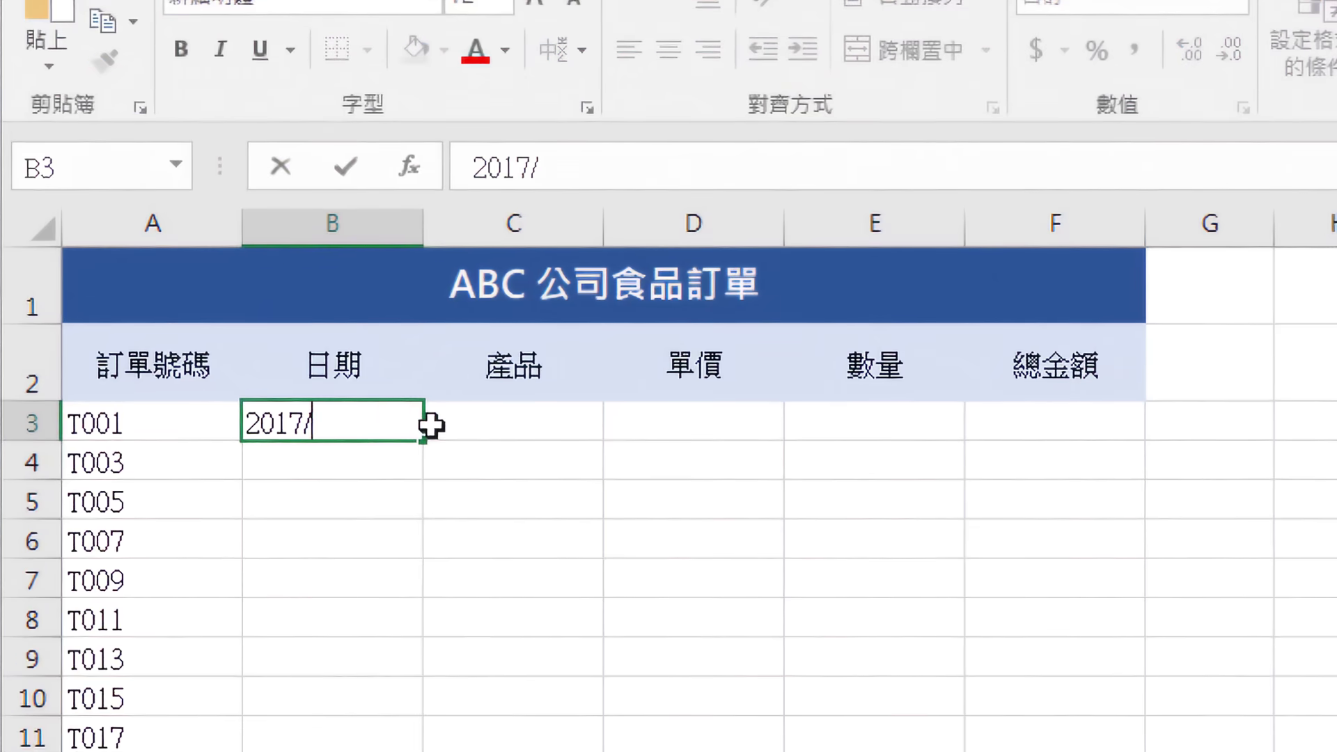
text(/1)
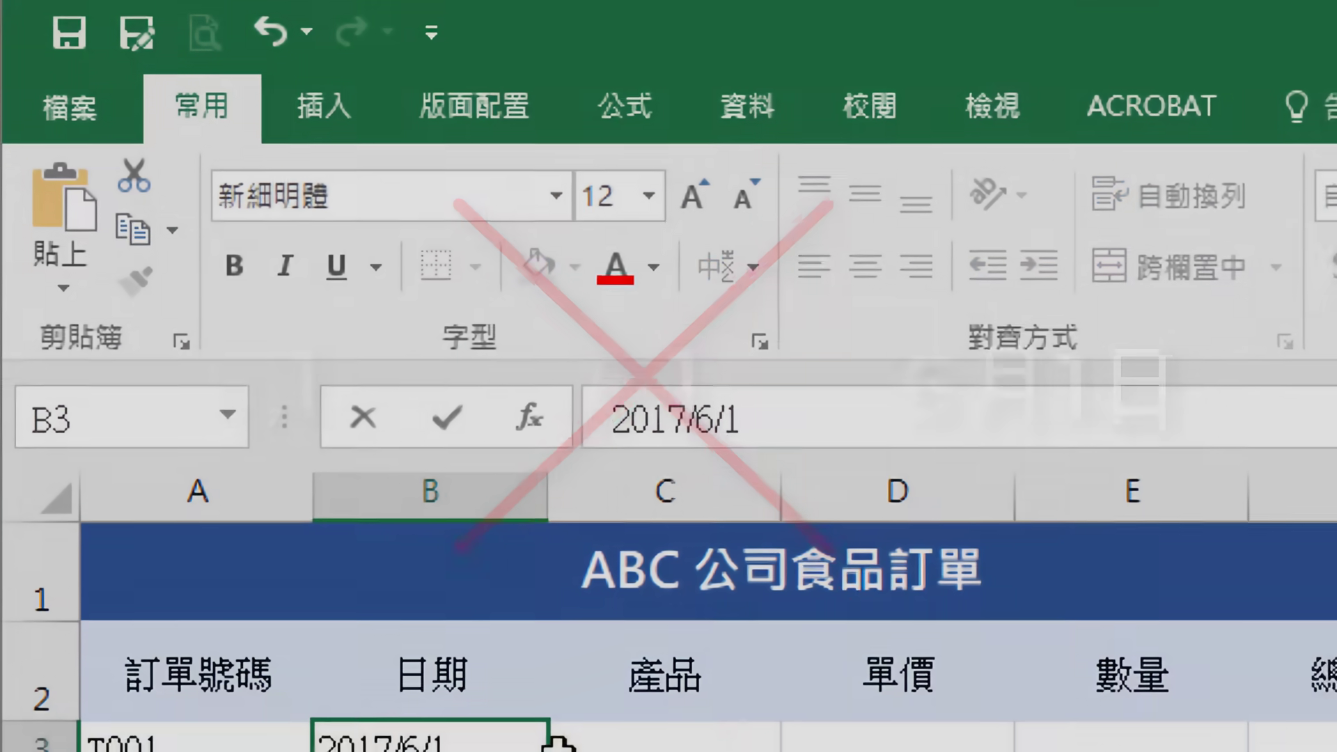
click(206, 113)
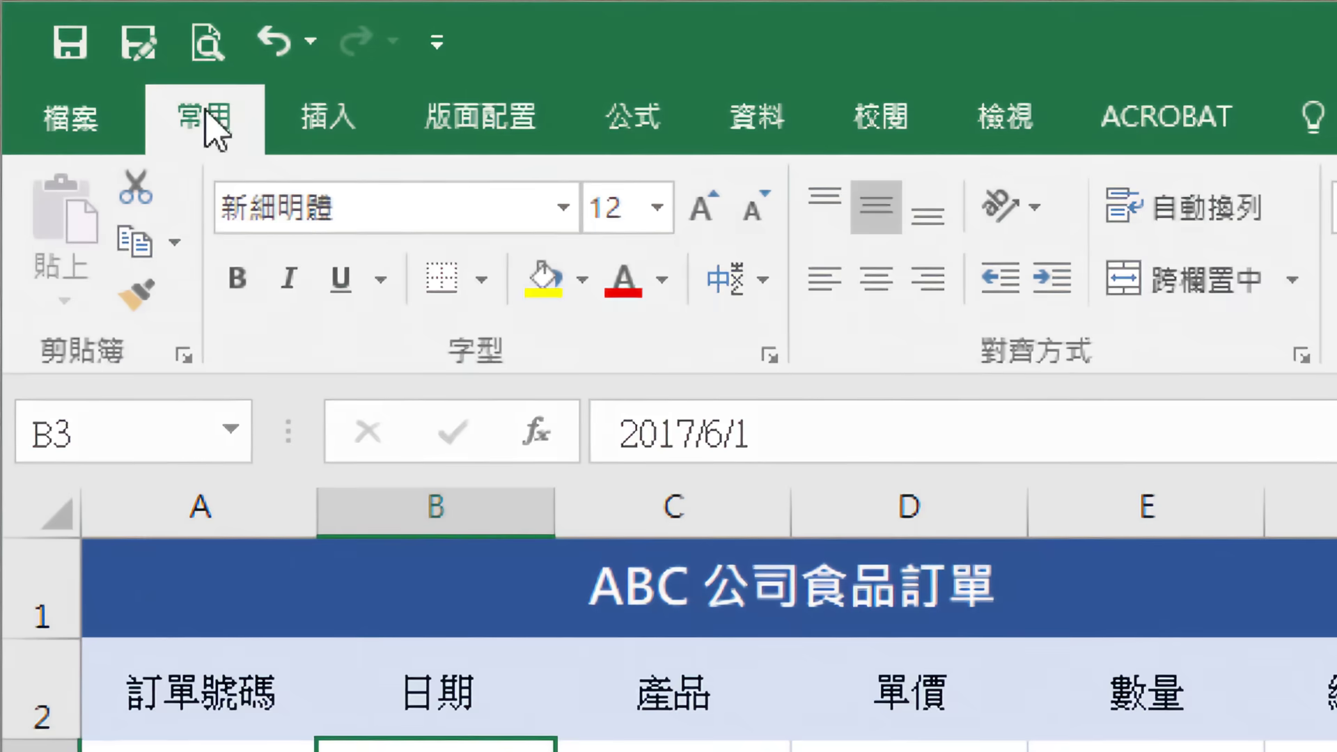
click(631, 117)
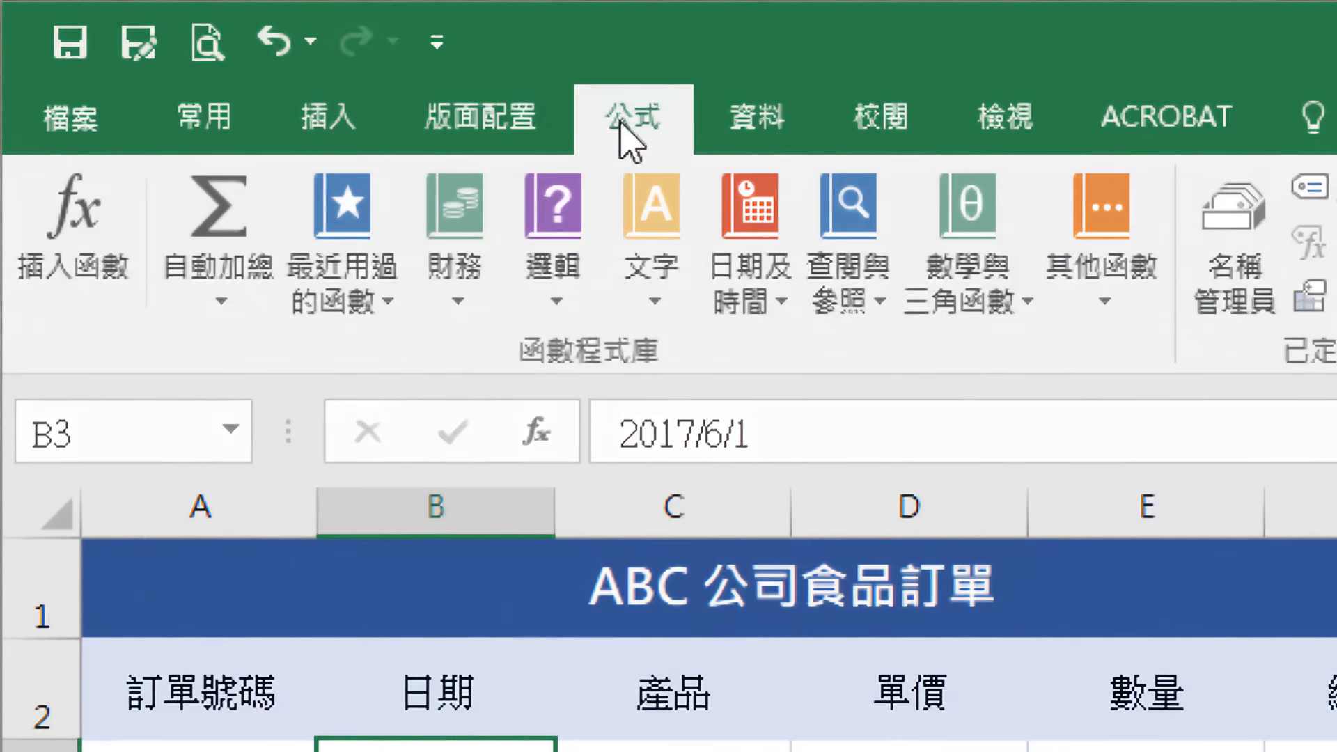
click(753, 301)
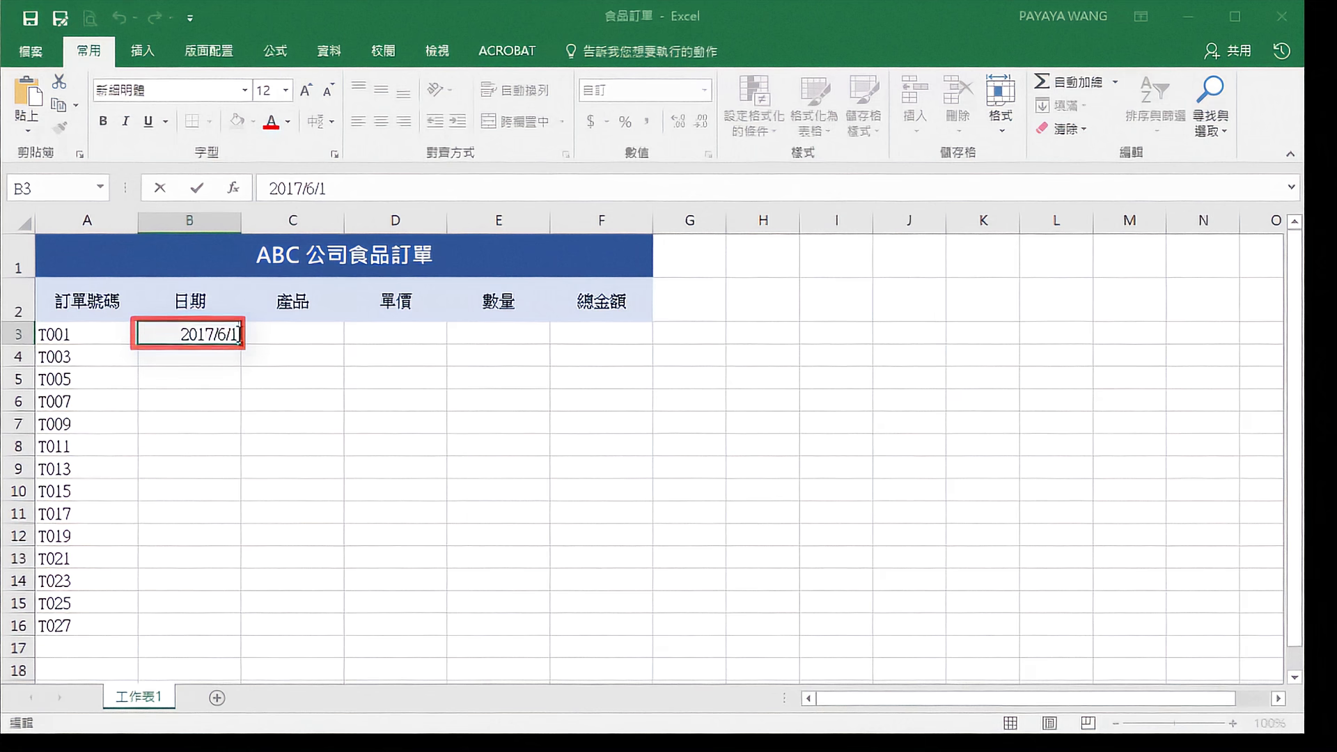
Format the date in B3 with the 二〇一二年三月十四日 date type, and auto-fit the width of column B.
click(151, 336)
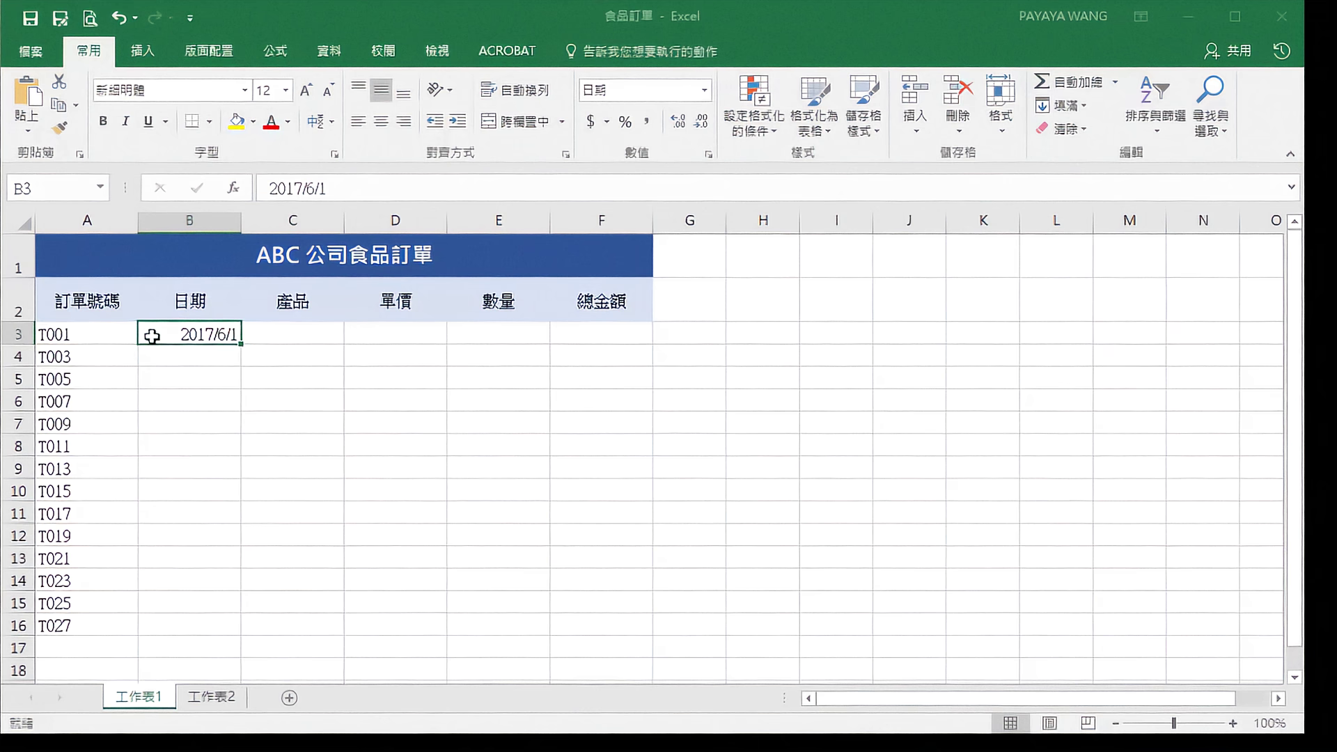
right_click(152, 336)
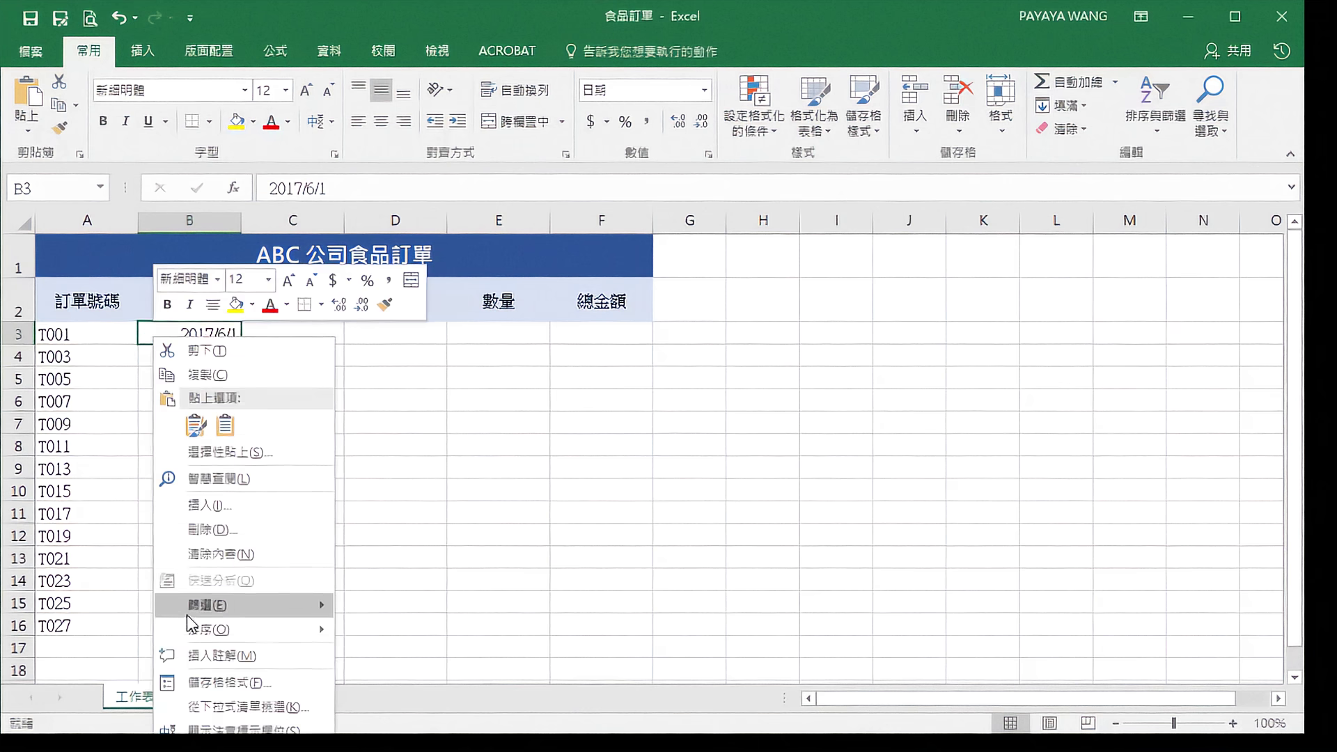
click(179, 682)
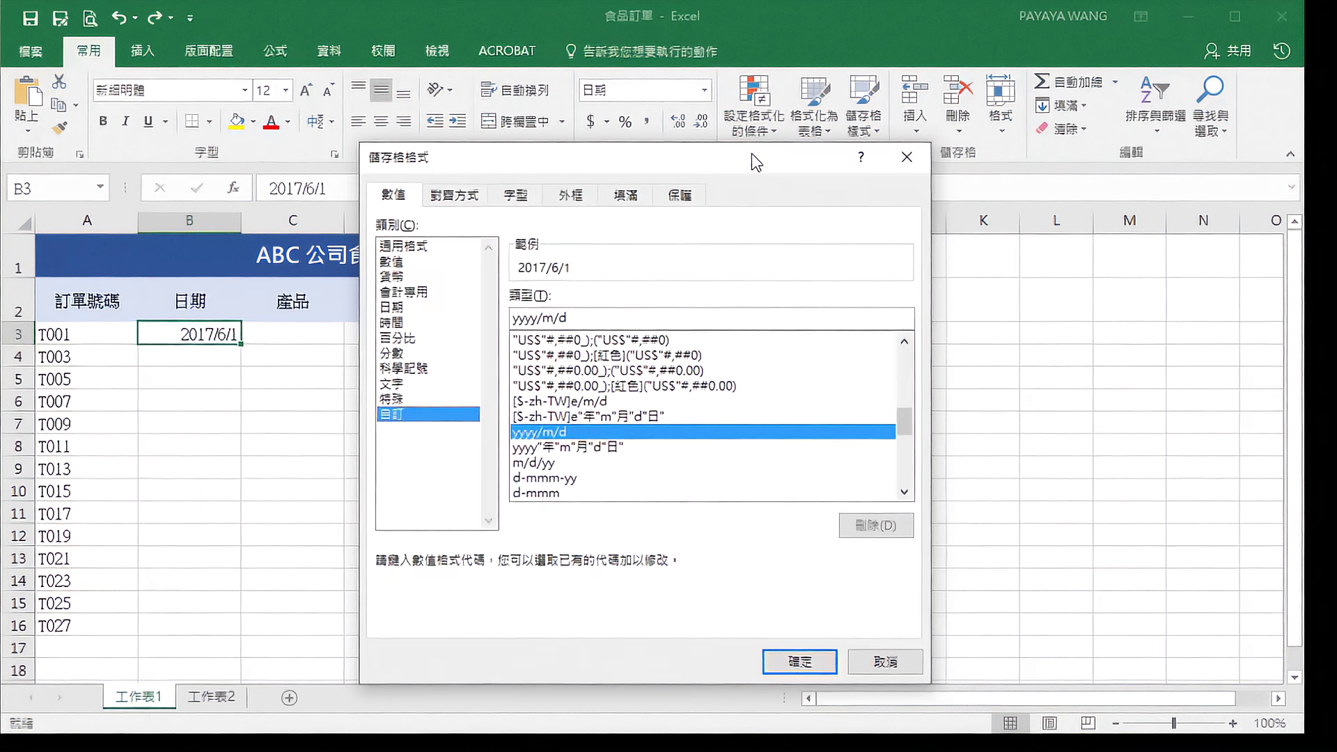
click(401, 307)
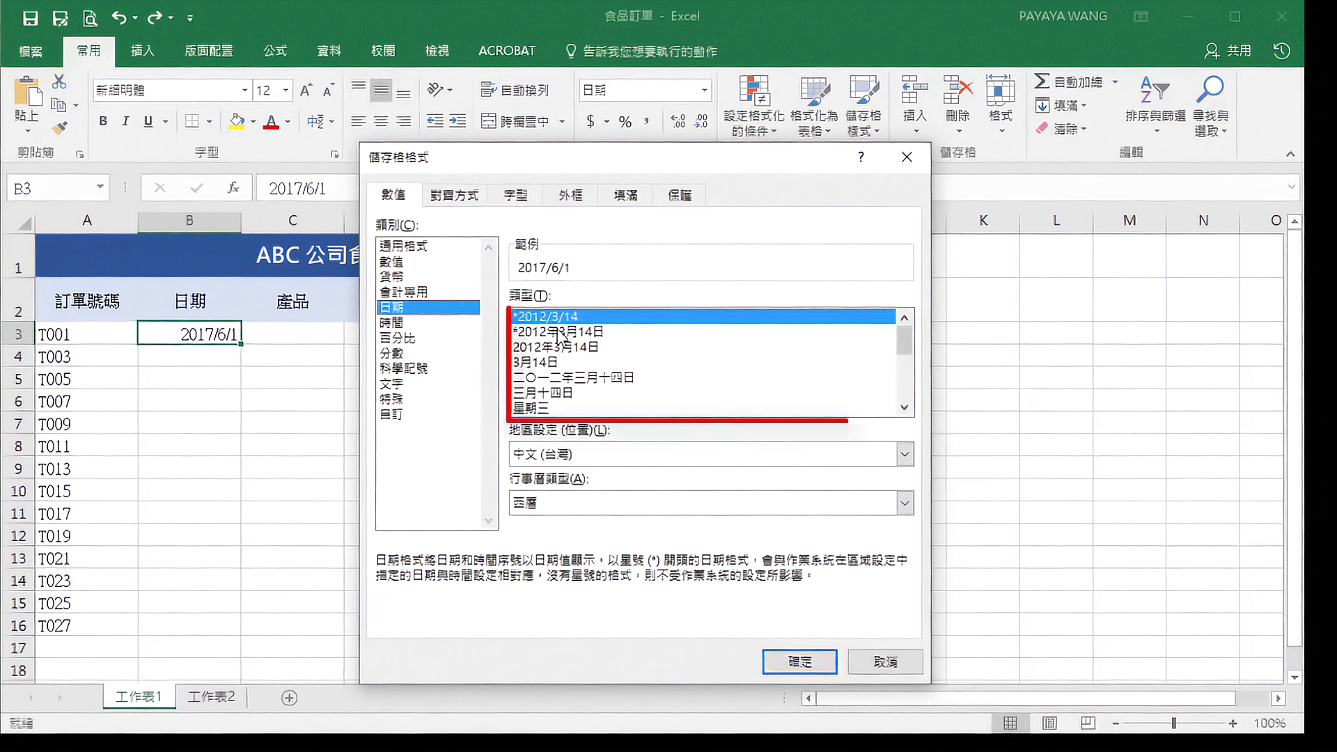
key(Down)
key(Down)
key(Down)
key(Down)
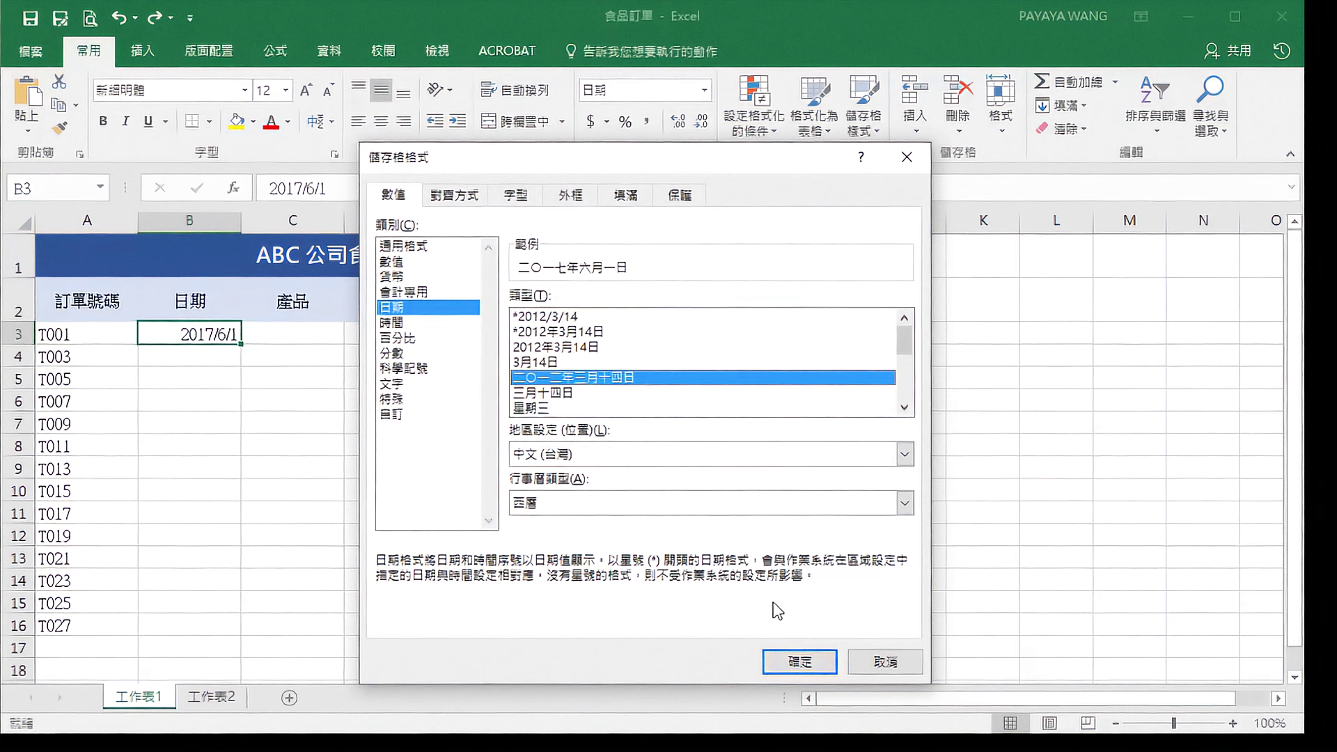
click(783, 657)
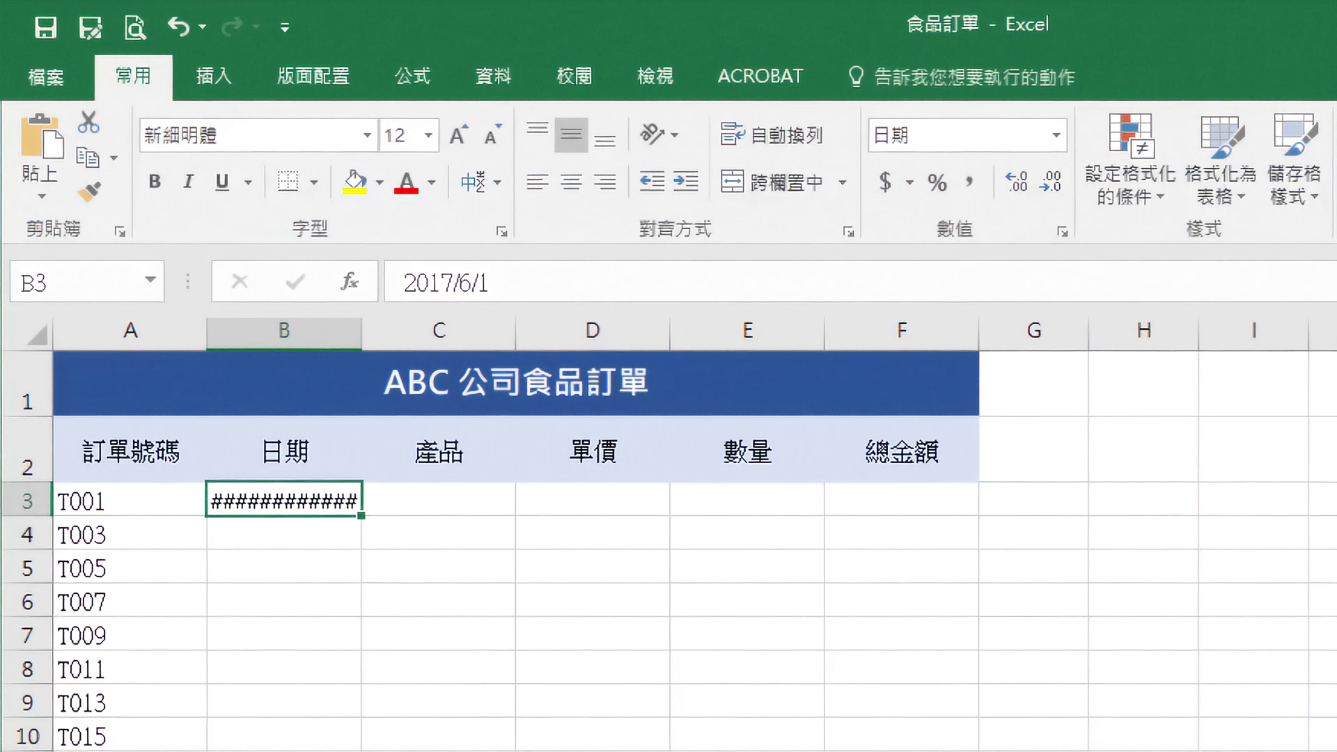
double_click(367, 340)
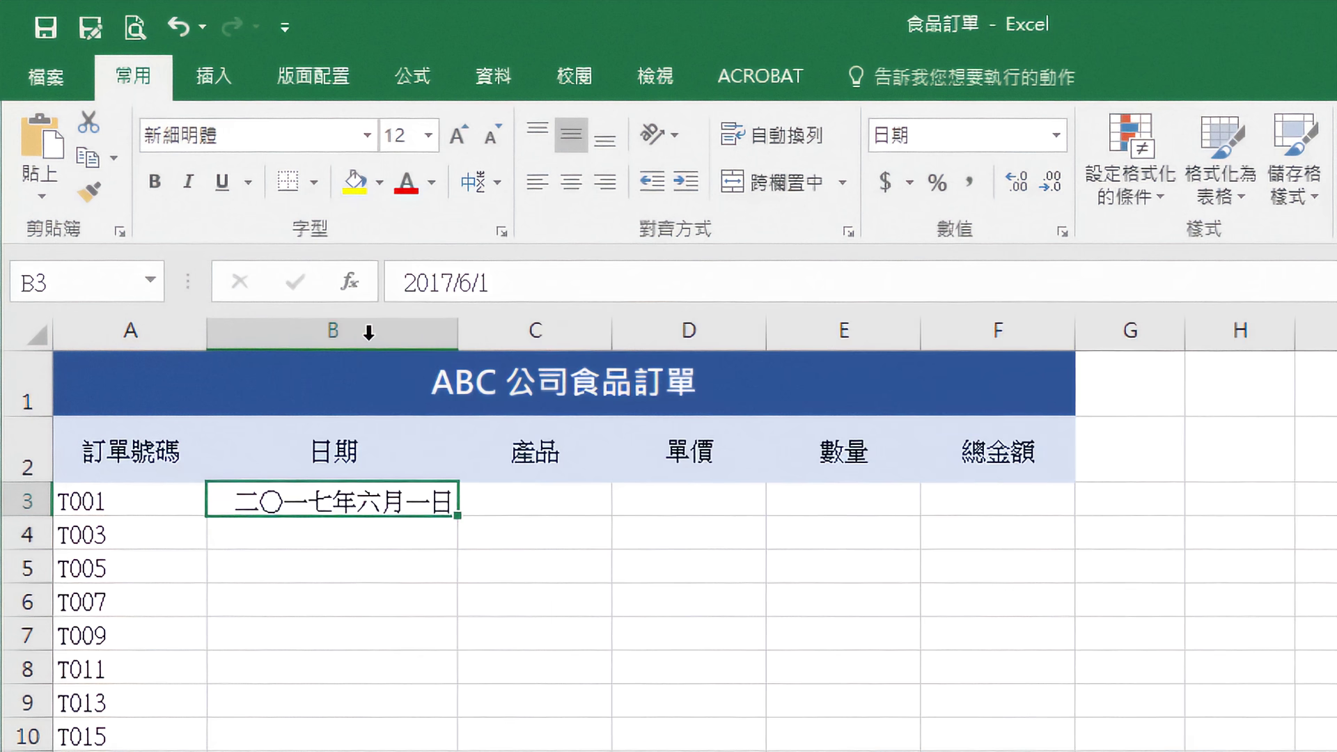
click(369, 334)
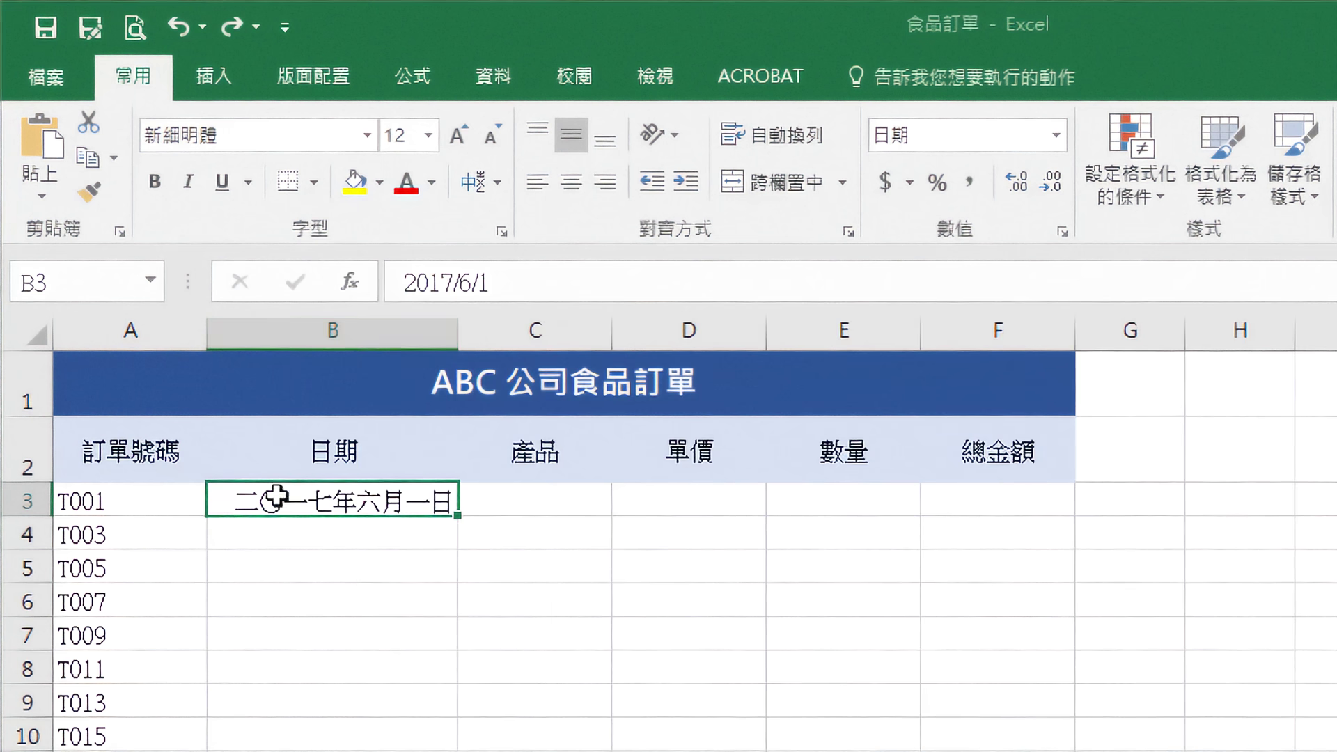
Enter the date 2017/6/3 in cell B4, and autofill consecutive dates from it down to B7.
click(273, 529)
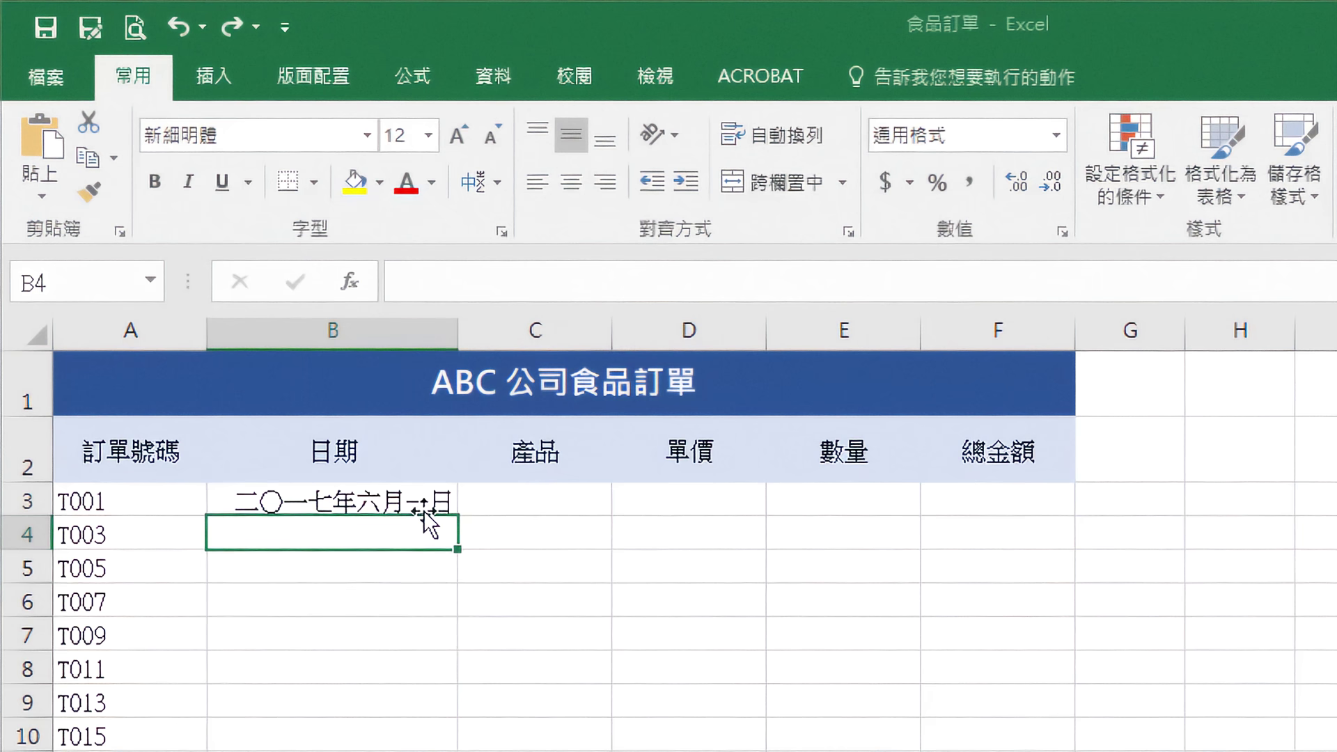
text(2017/6/3)
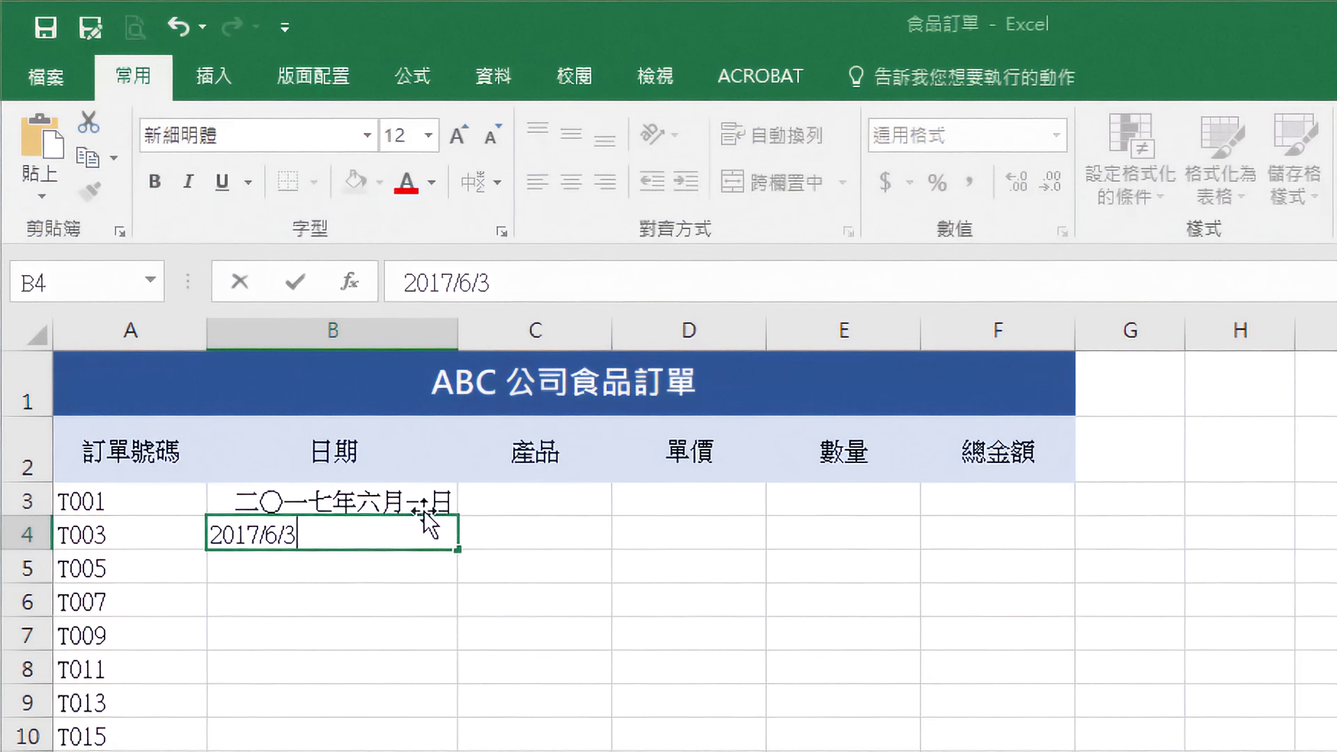
key(Return)
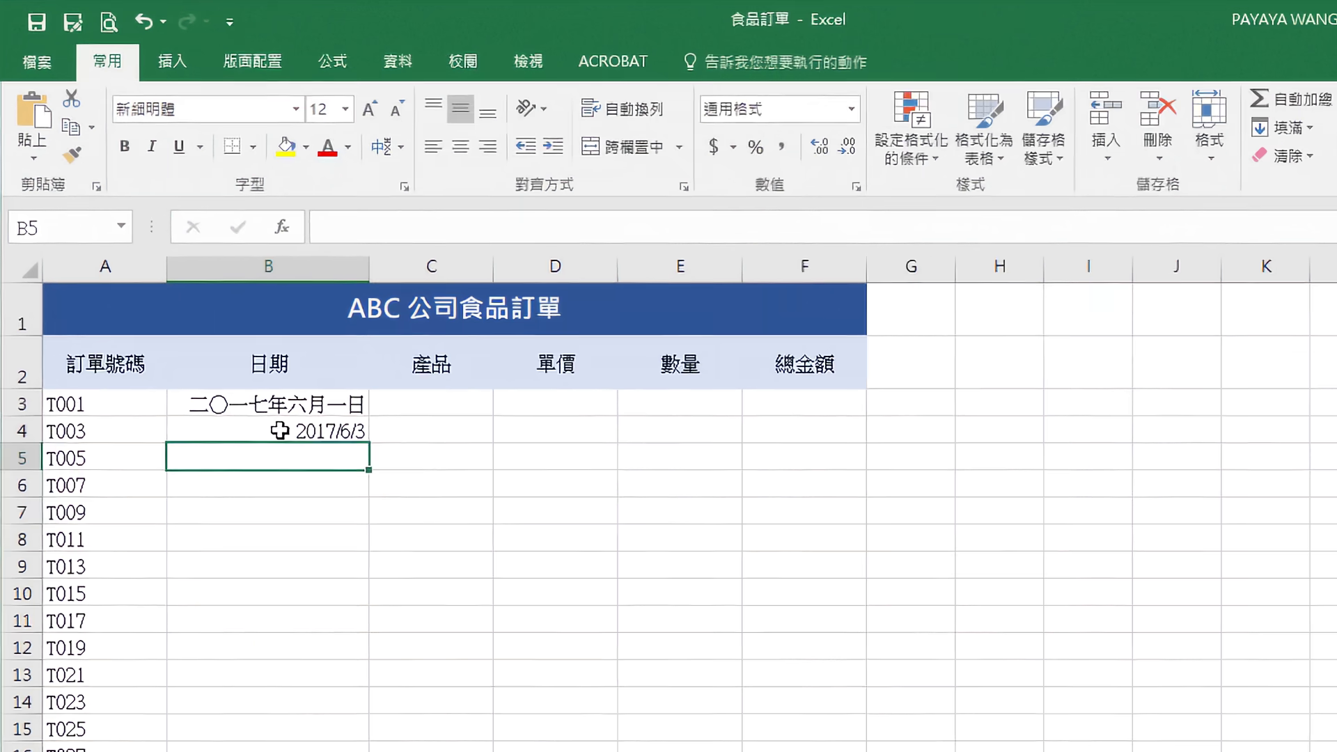
click(390, 537)
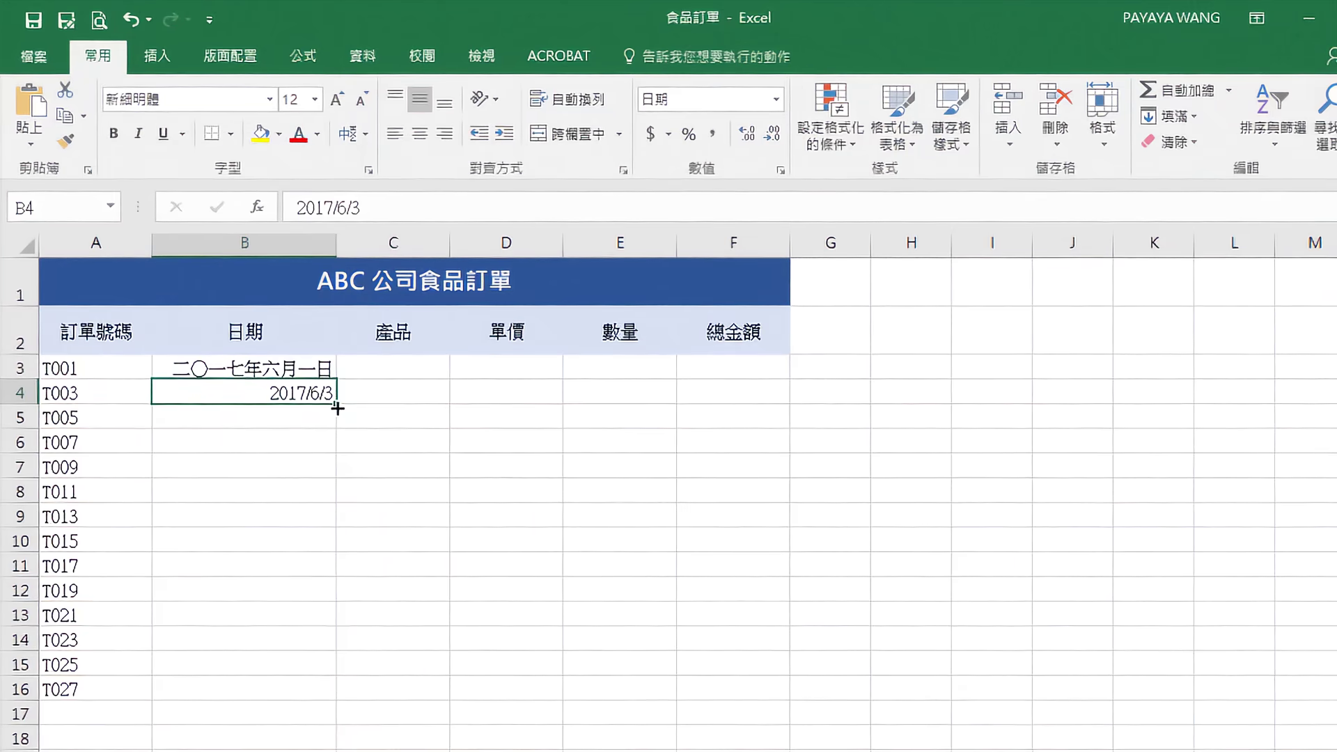
drag(337, 409, 331, 479)
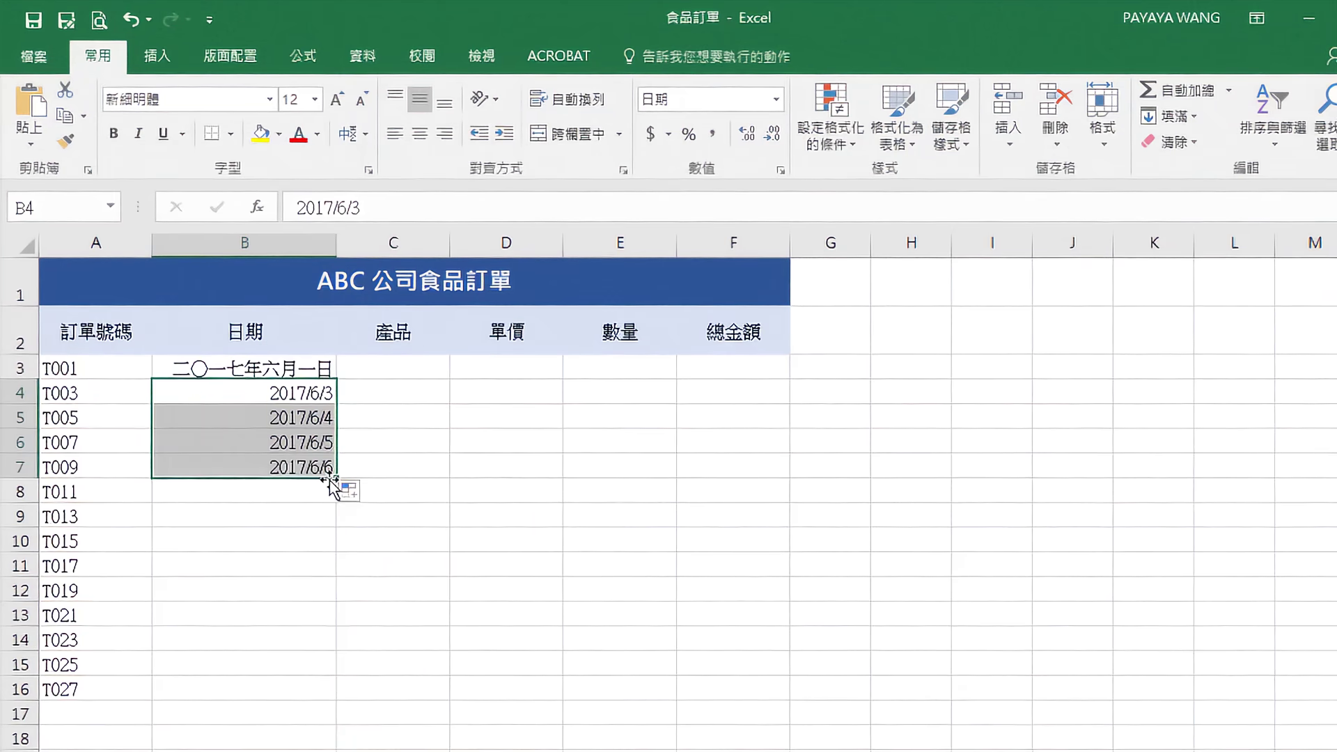
Try filling the dates in B4:B7 by month (以月填滿) and by year (以年填滿).
click(356, 492)
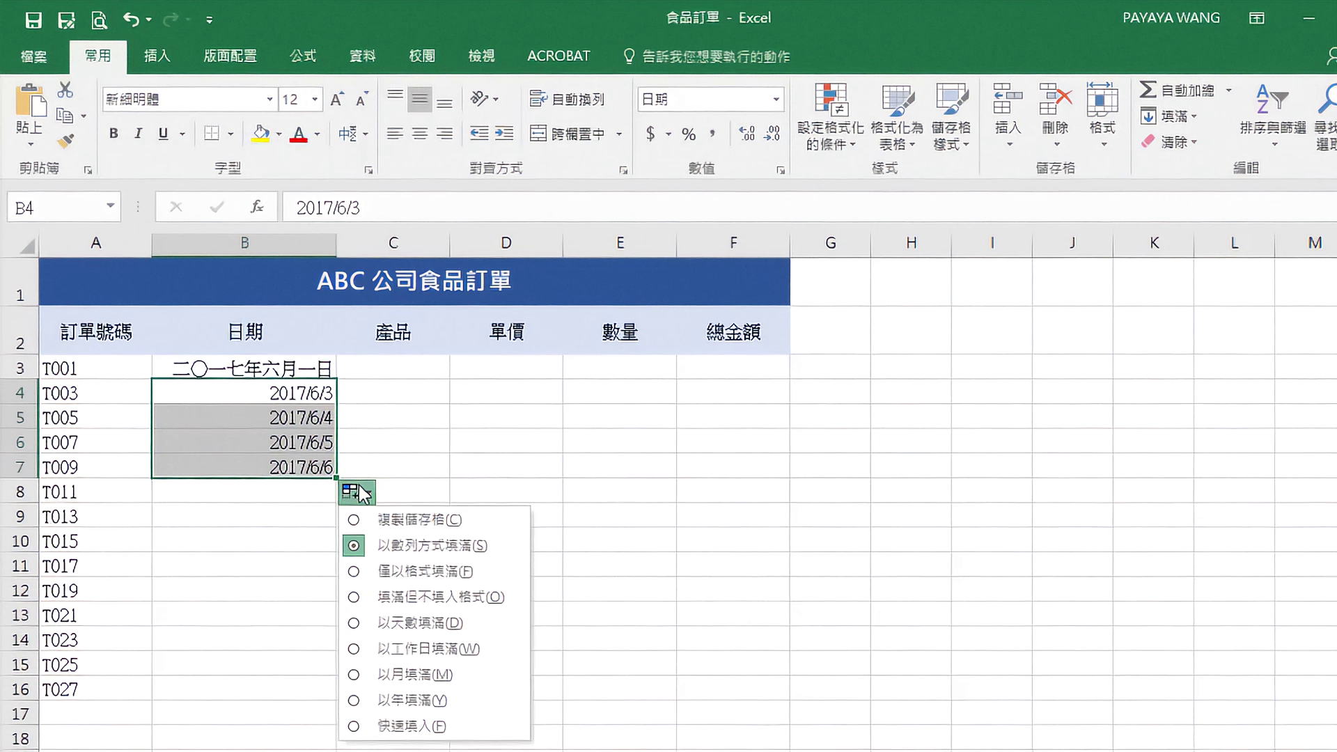
click(421, 676)
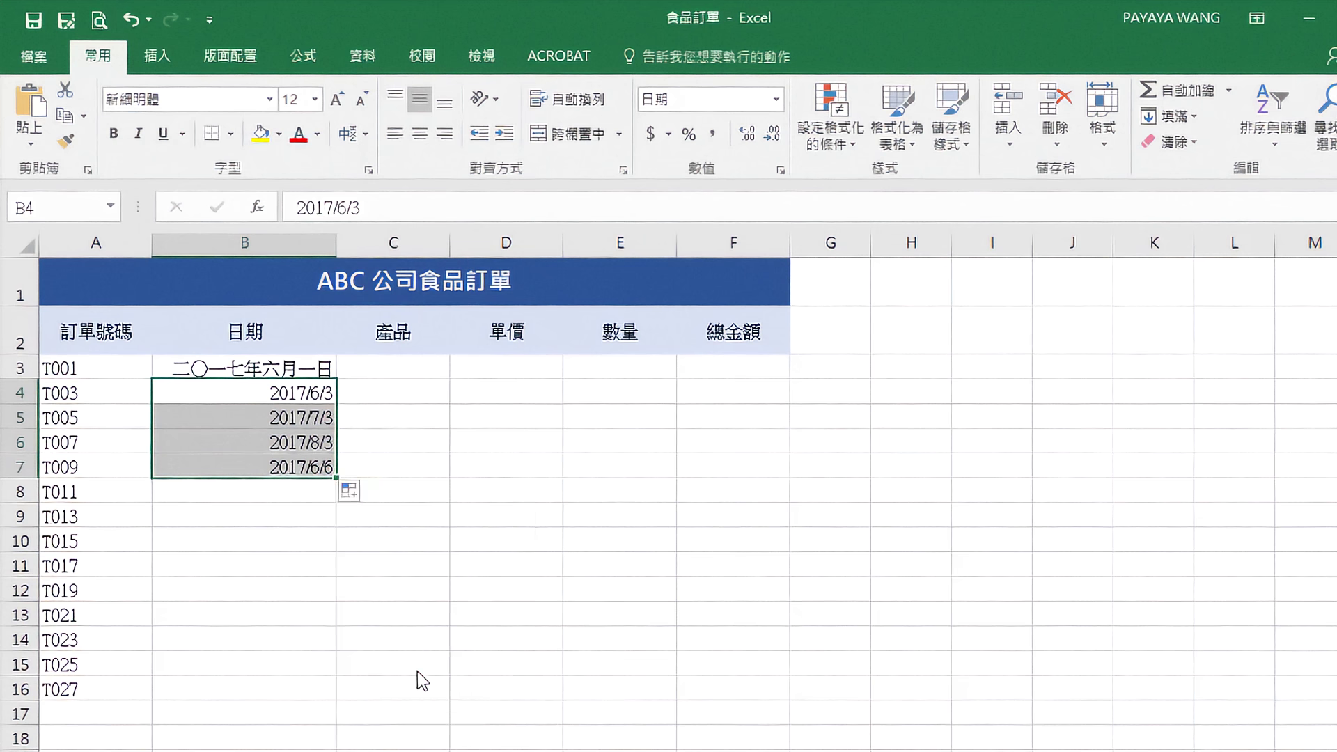
click(360, 491)
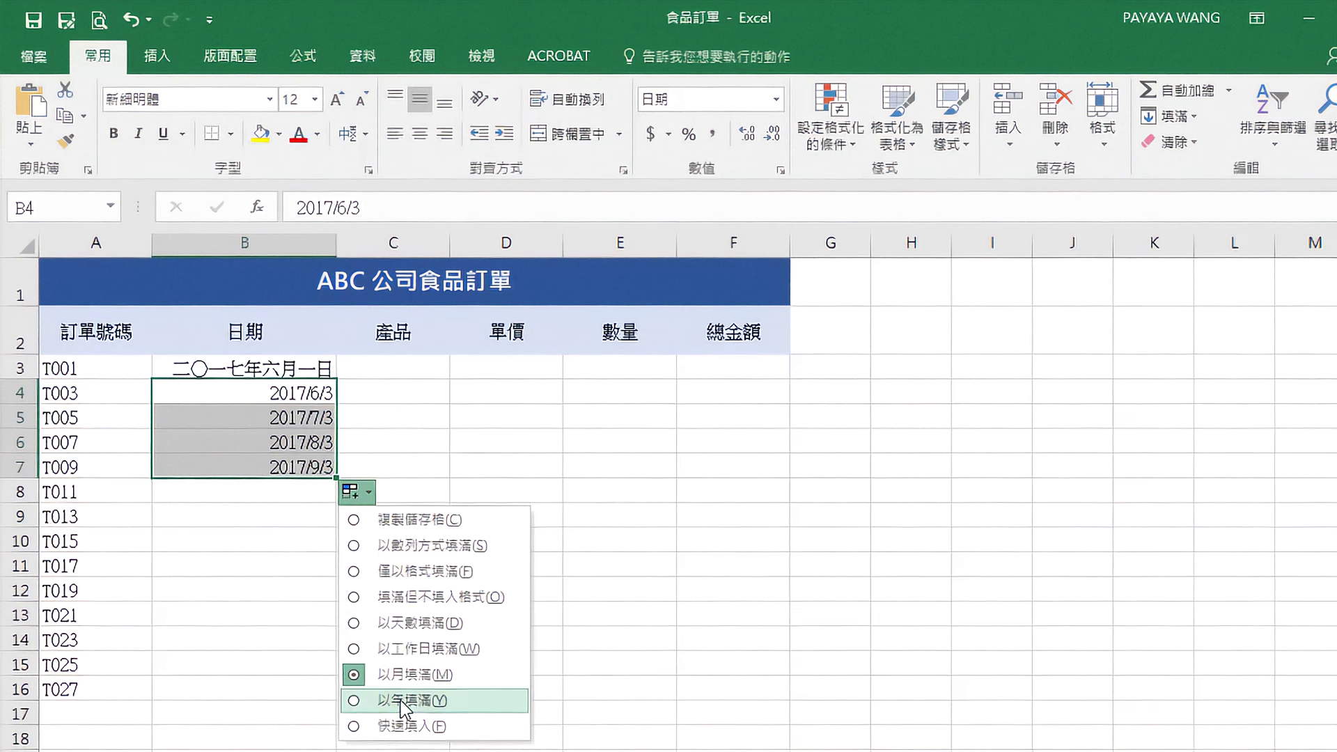
click(402, 702)
Set the date fill in B4:B7 to 以數列方式填滿, and extend the date series down to B16.
click(349, 494)
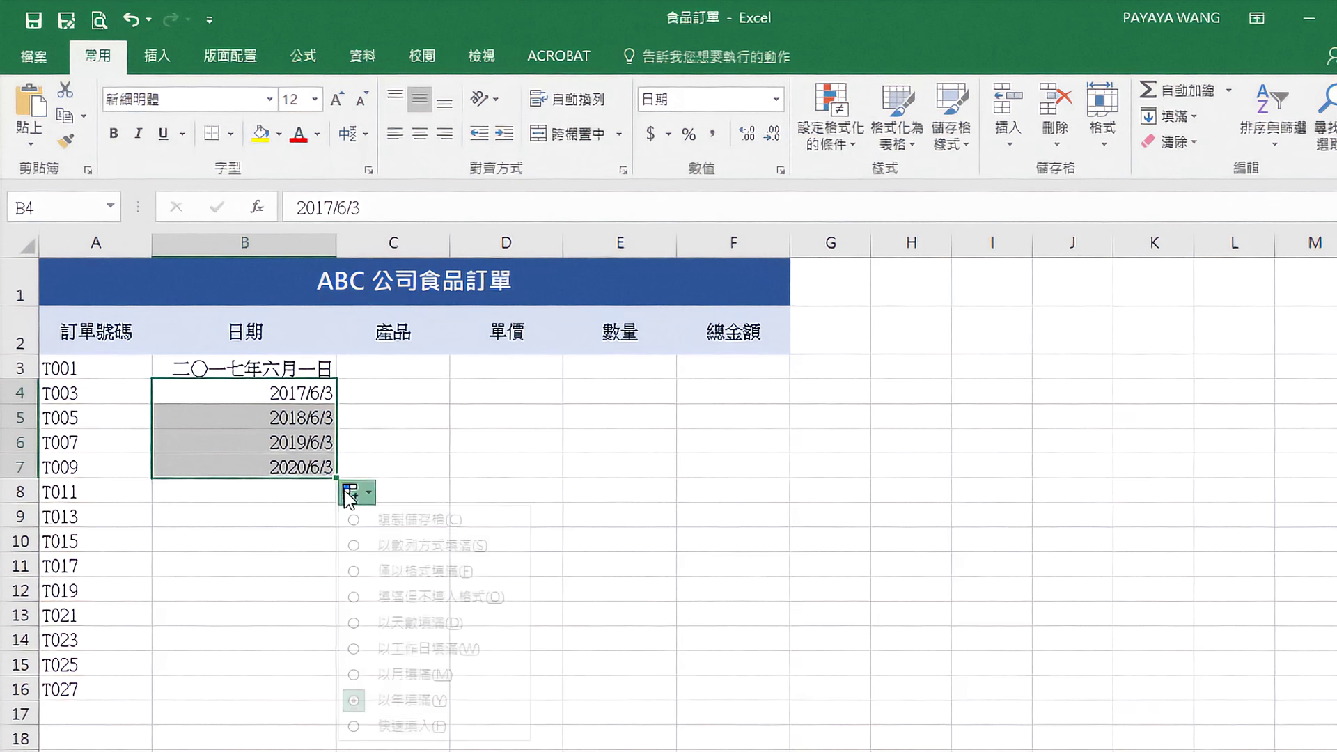
click(358, 546)
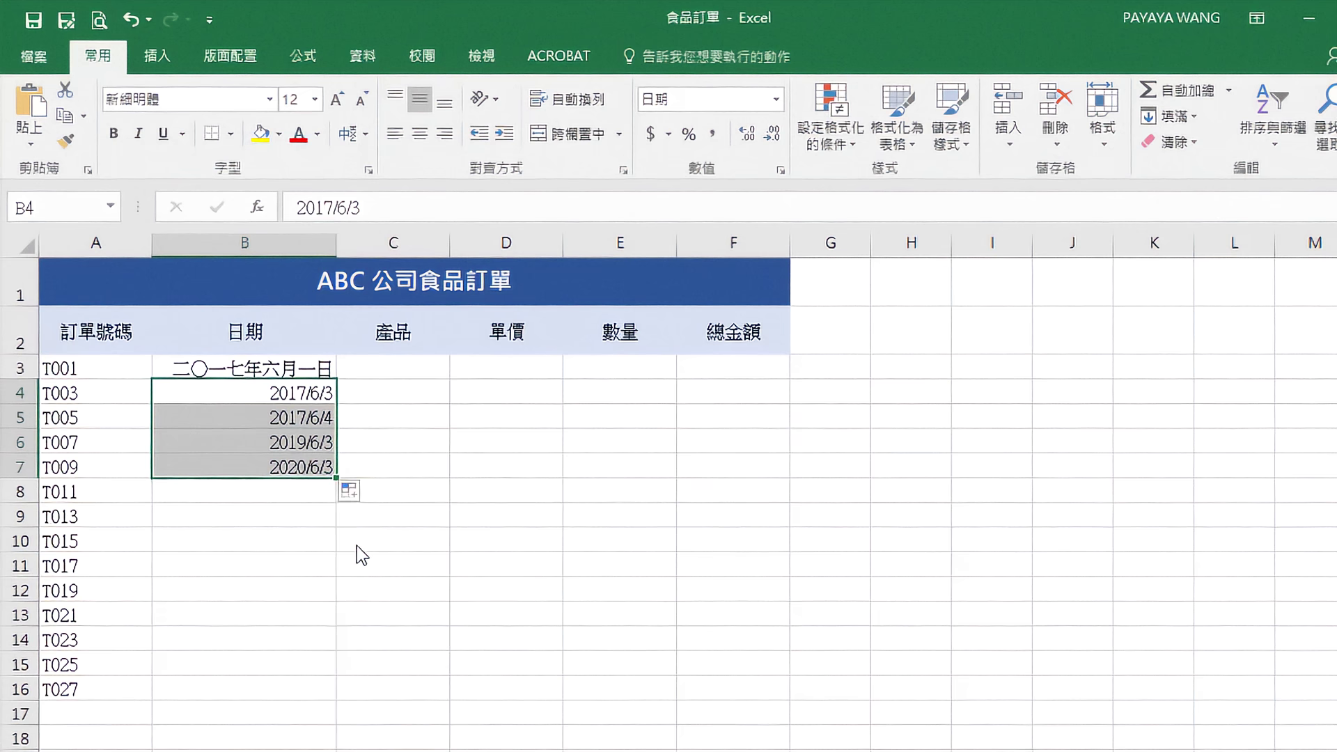
drag(336, 478, 316, 692)
Format the dates in B3:B16 with the 3月14日 date type, and narrow column B to suit the shorter dates.
drag(287, 361, 259, 670)
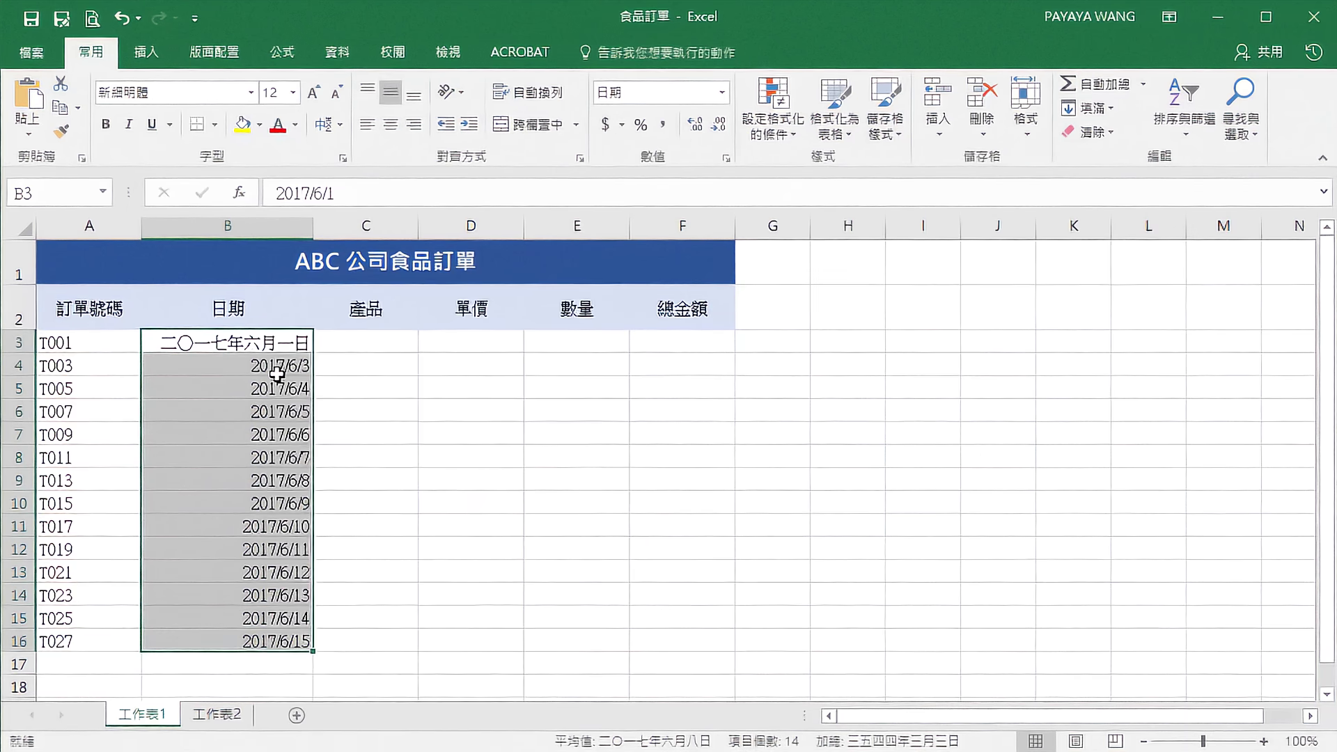
right_click(277, 374)
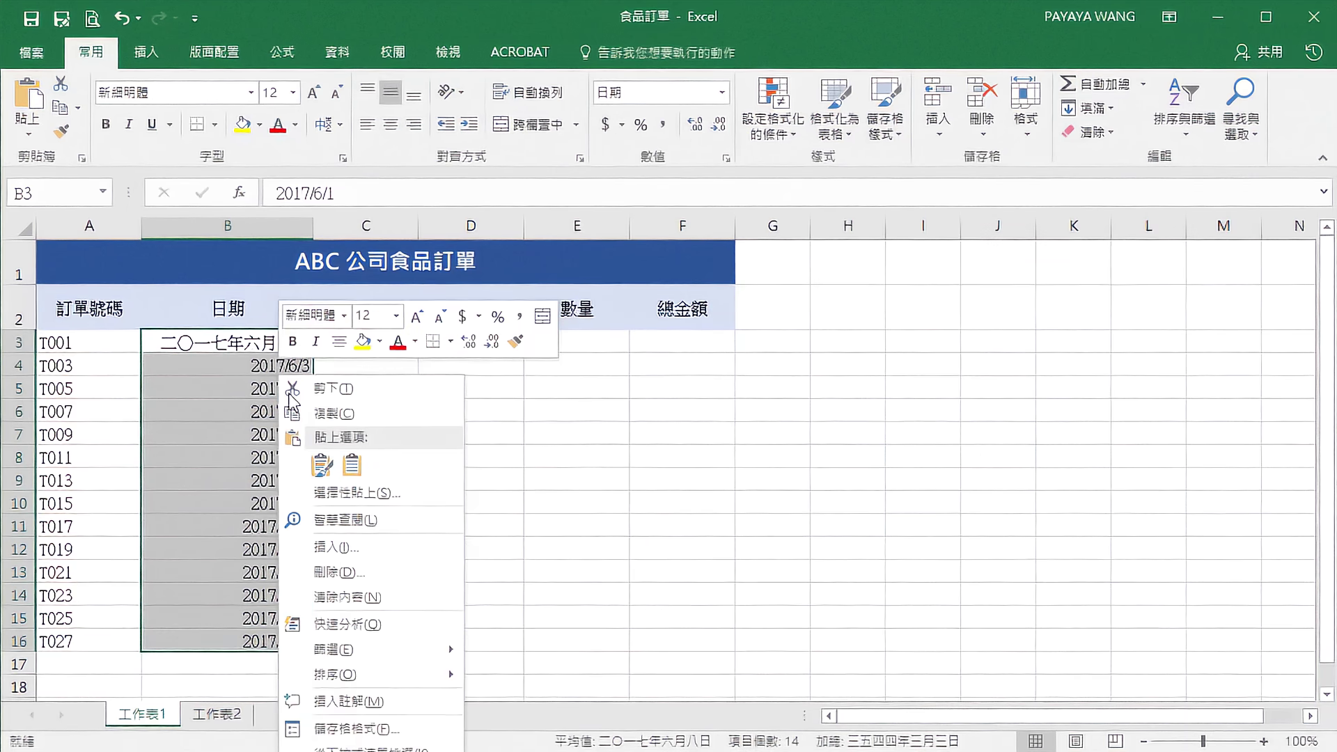
click(342, 724)
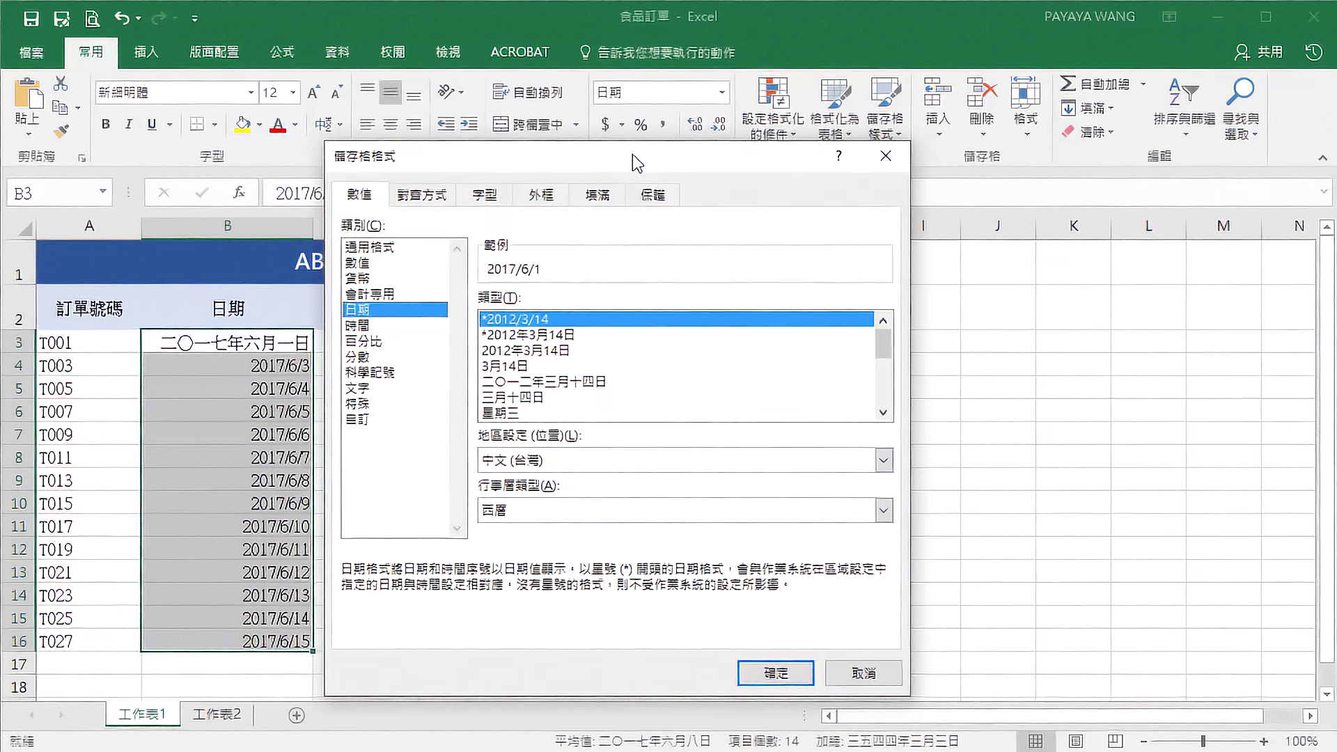
click(519, 365)
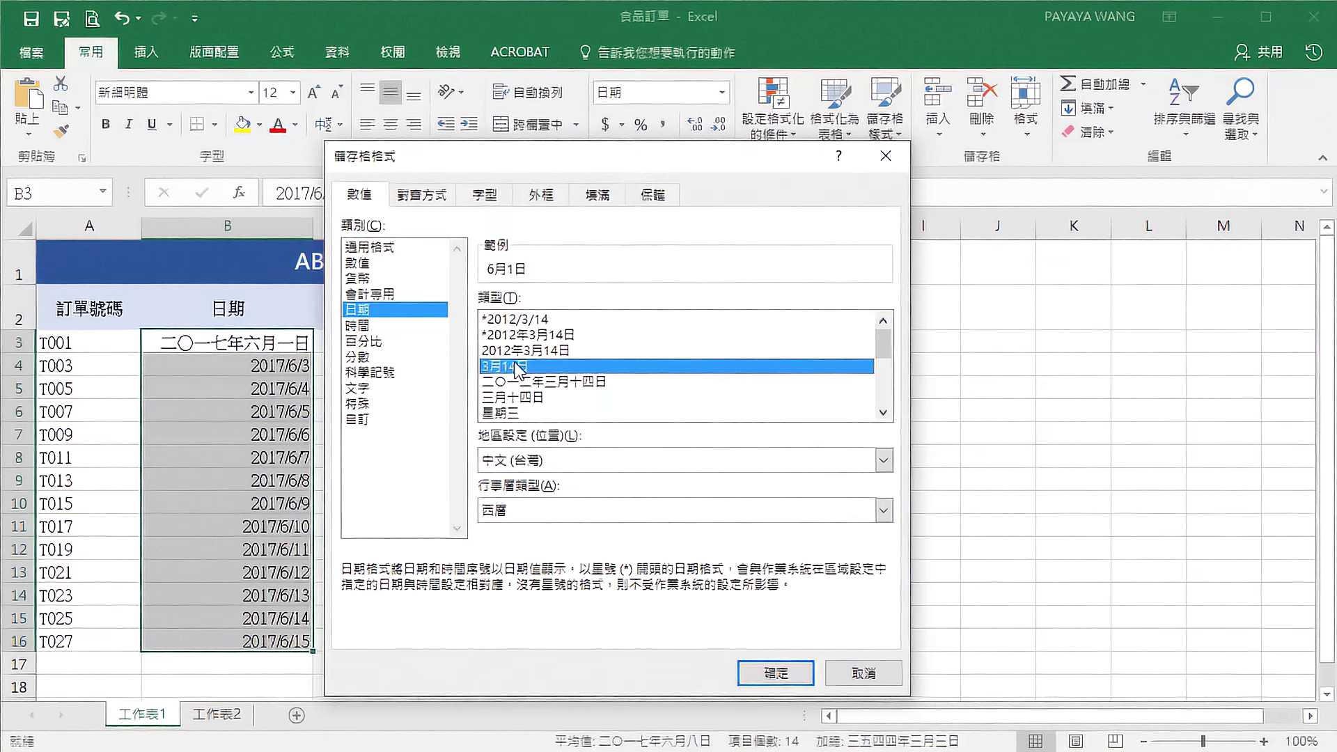
click(766, 666)
drag(317, 238, 255, 238)
Enter the products 茶葉, 芝麻 and 玉米 in cells C3 to C5.
click(314, 341)
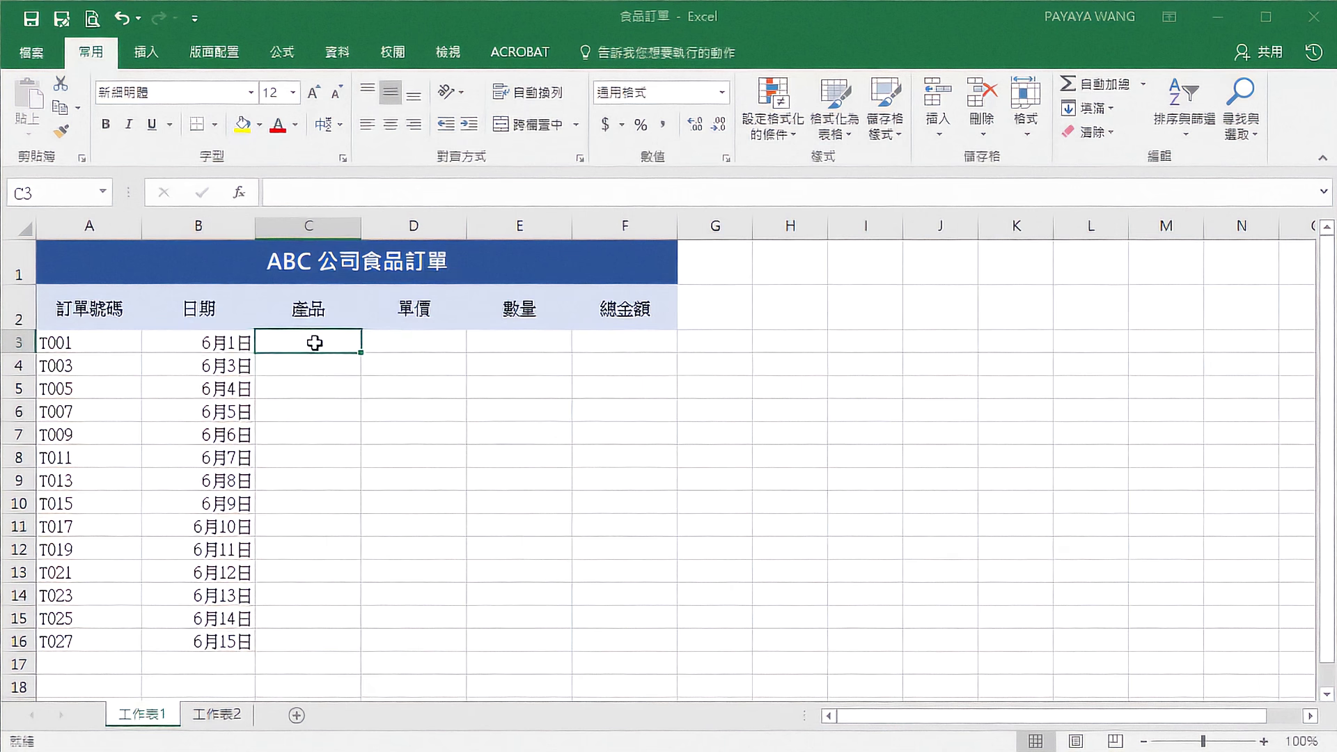
text(茶葉)
key(Return)
text(芝麻)
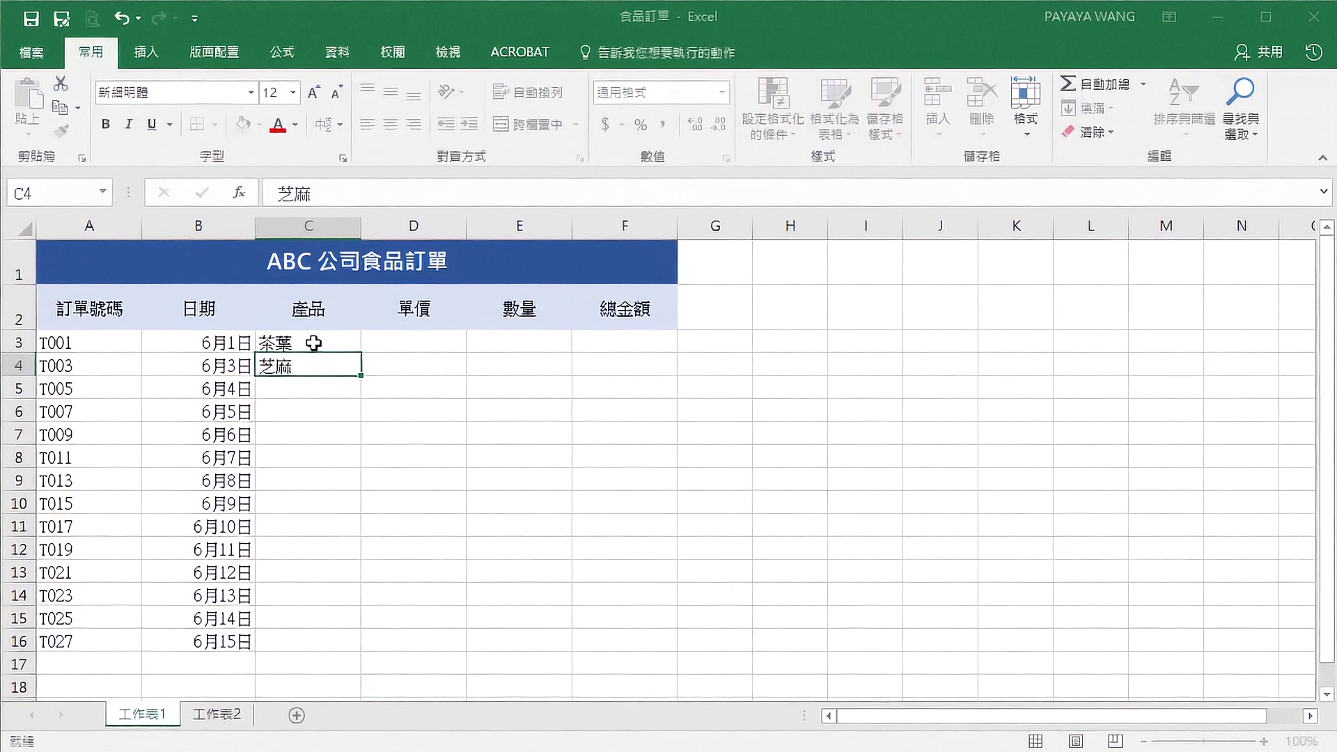
key(Return)
text(KAA玉米)
key(Return)
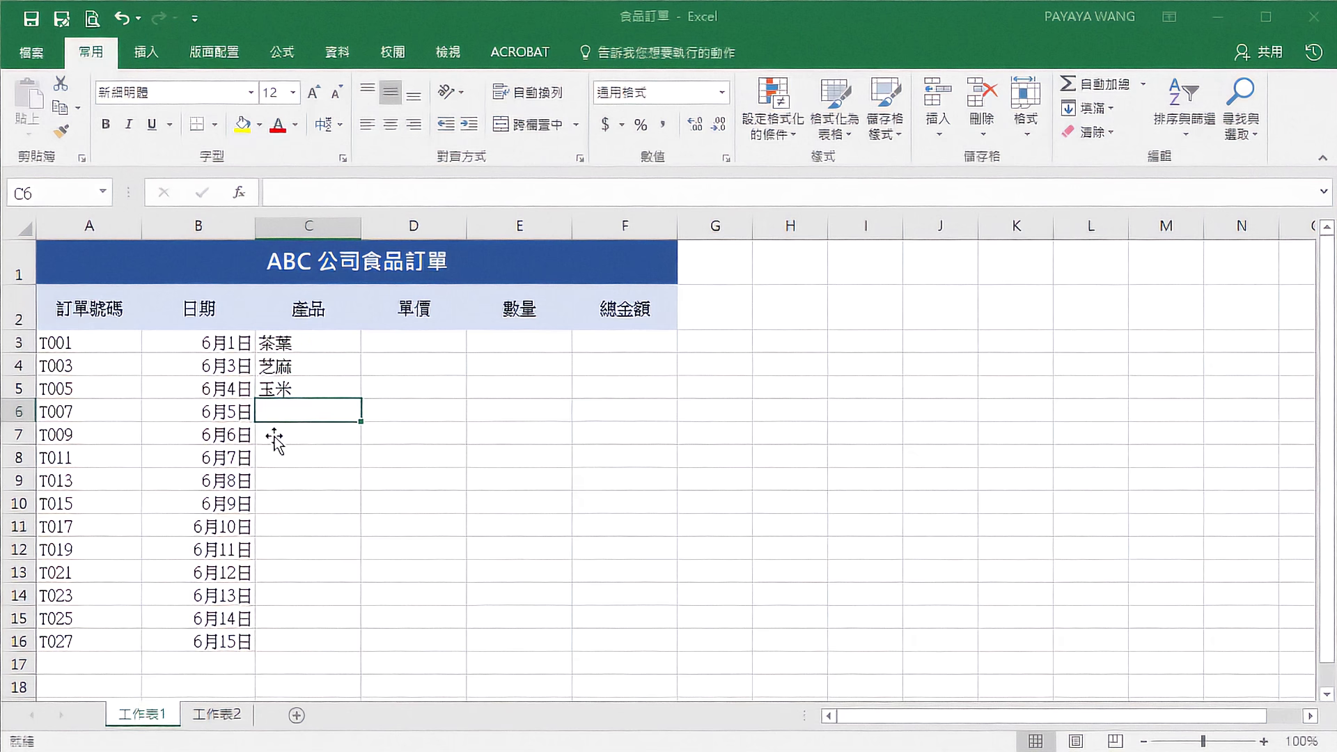
Set the ribbon to show tabs only, and fill C6 with 芝麻 picked from the column's existing entries.
click(1163, 18)
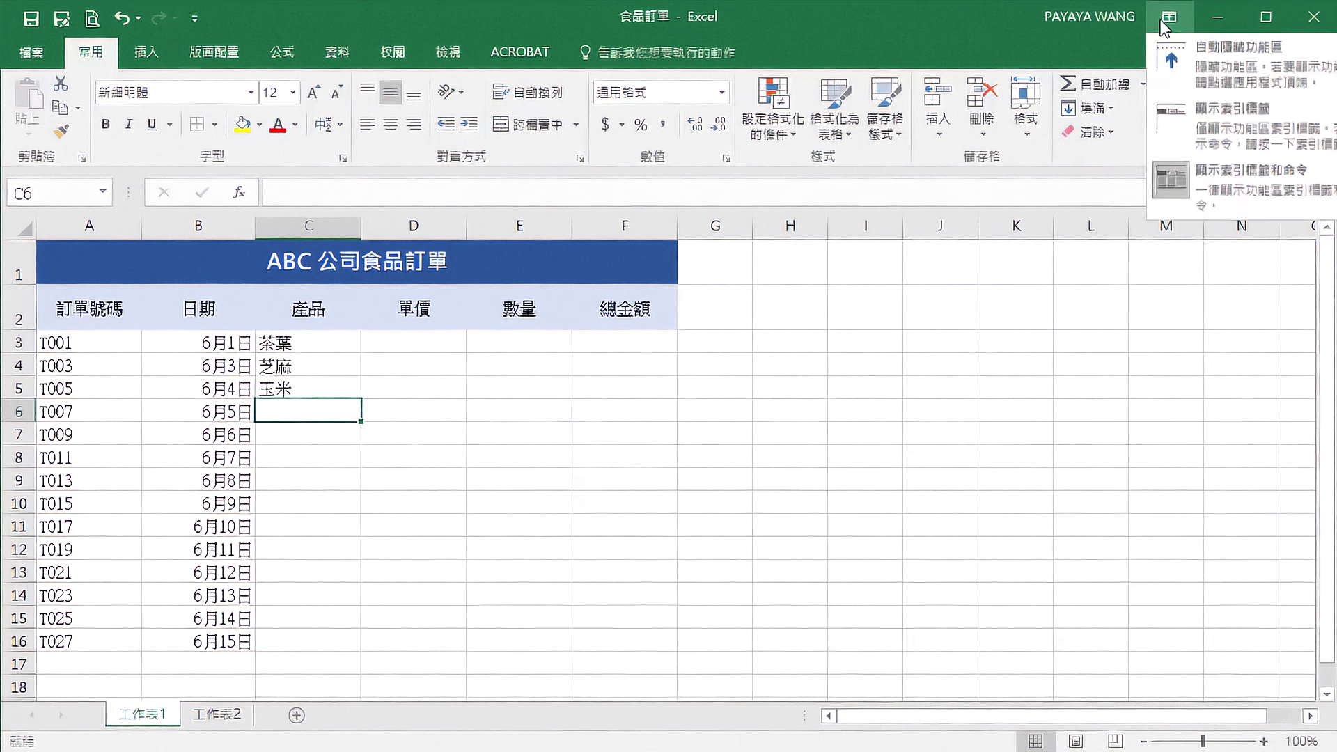
click(1168, 131)
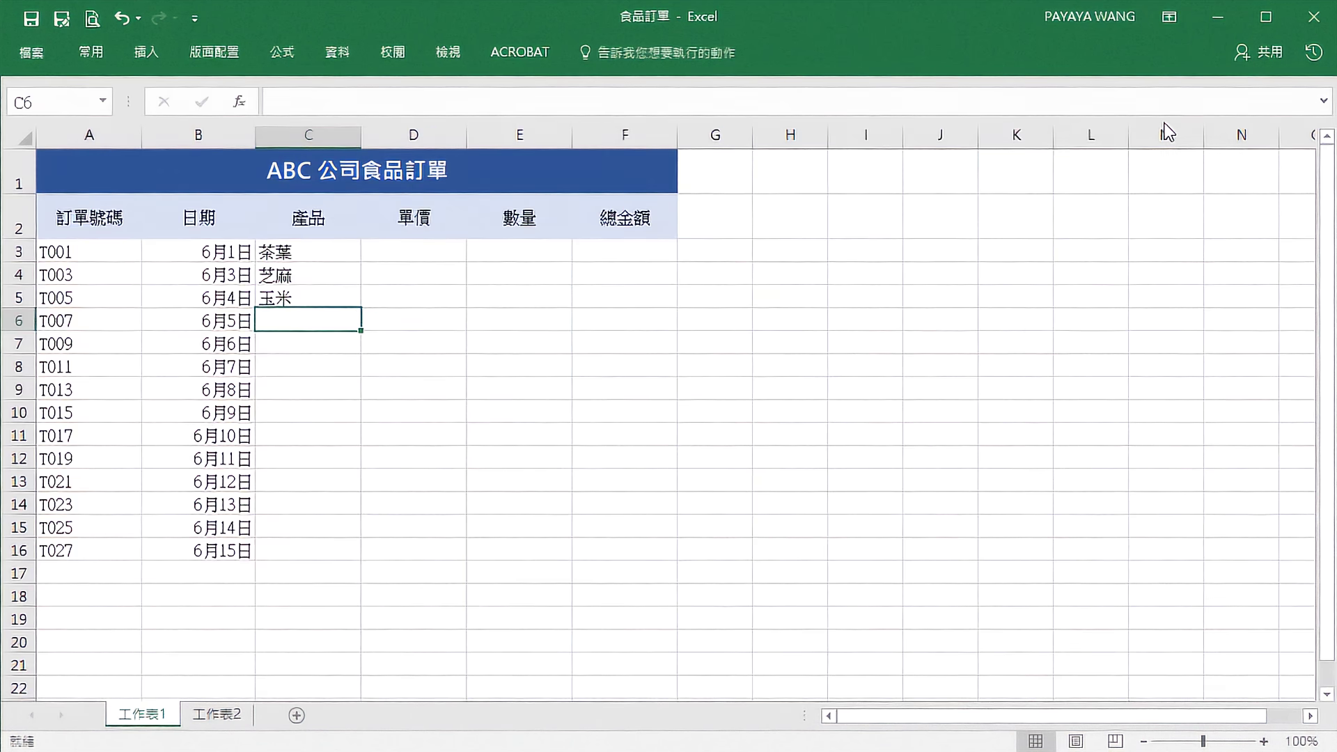
right_click(306, 317)
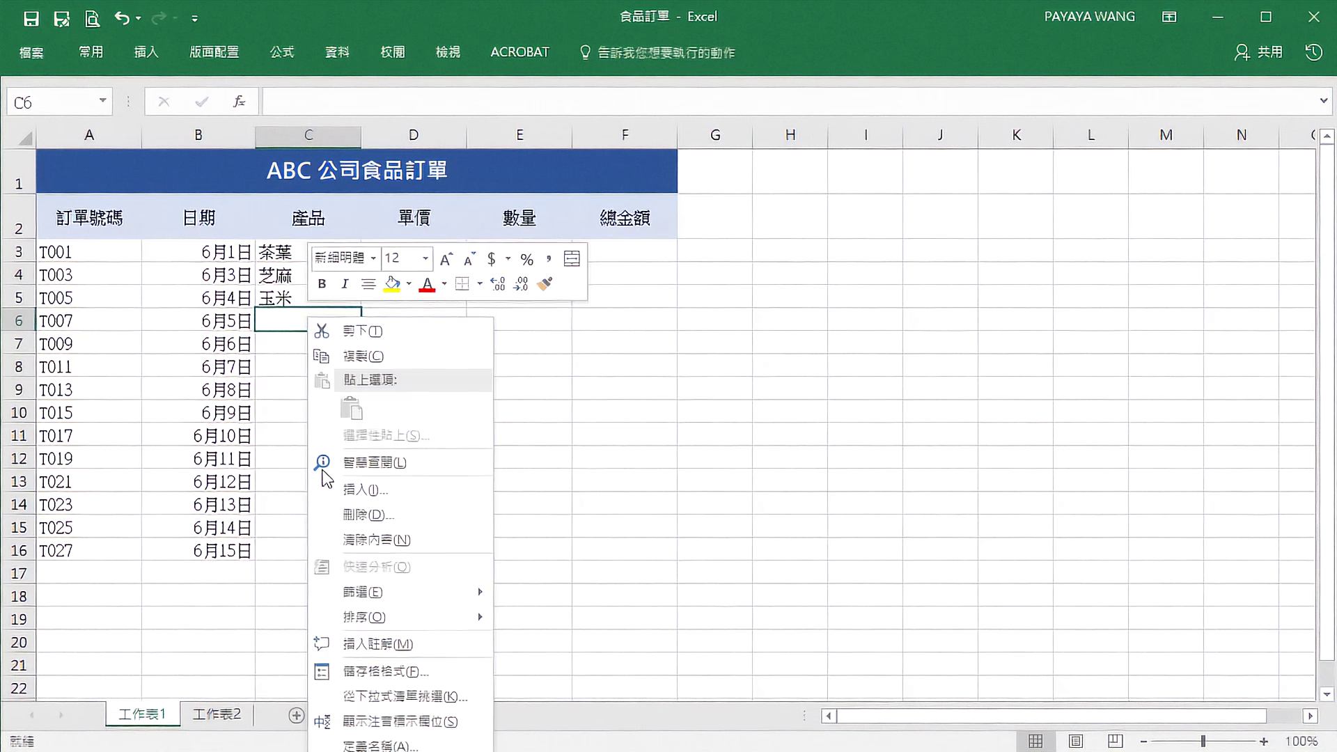
click(317, 696)
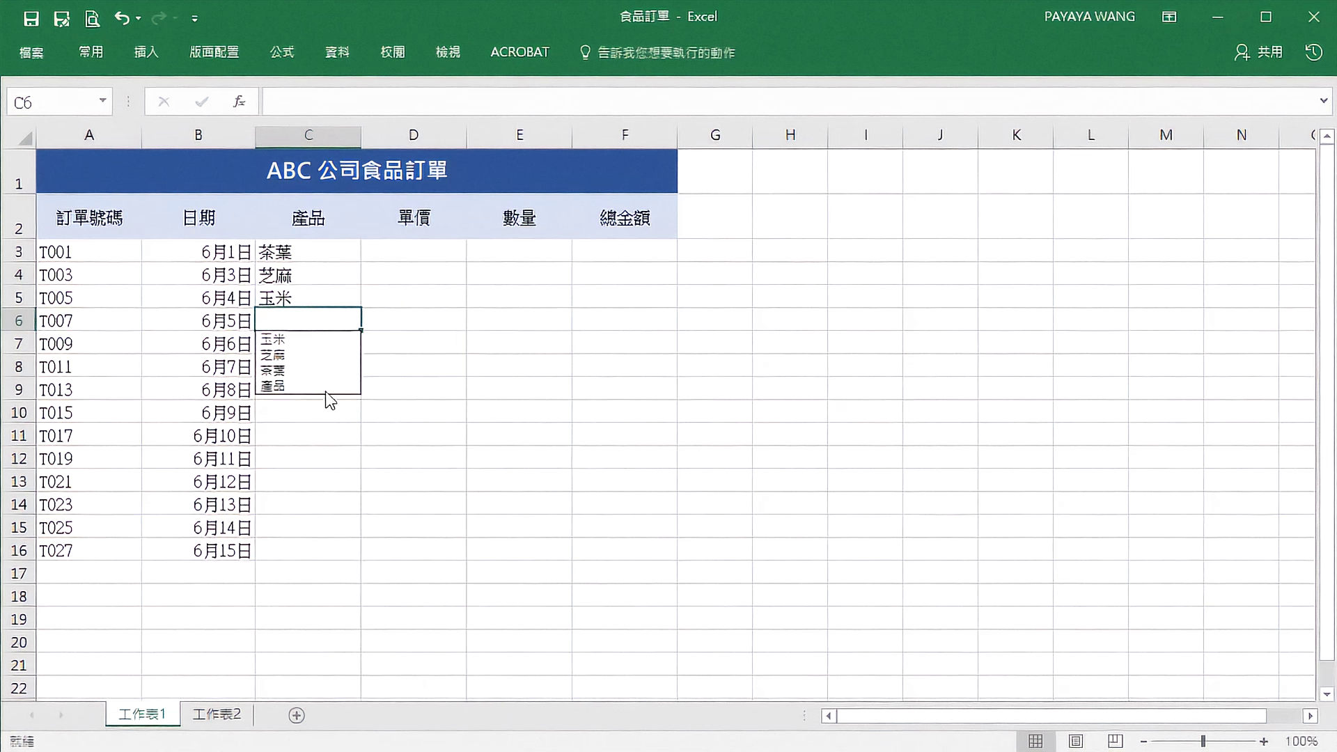
click(320, 355)
Fill cell C7 with 玉米 picked from the column's existing entries.
click(307, 342)
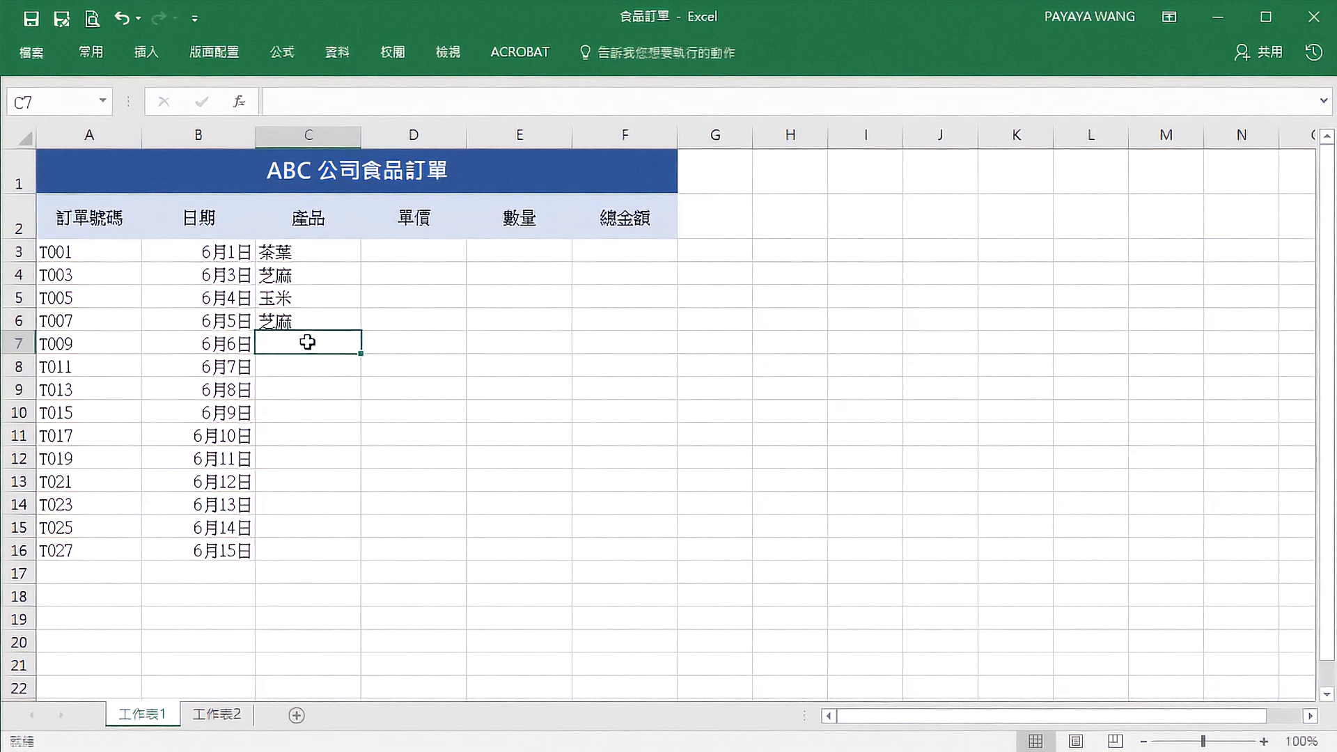
right_click(307, 342)
click(347, 717)
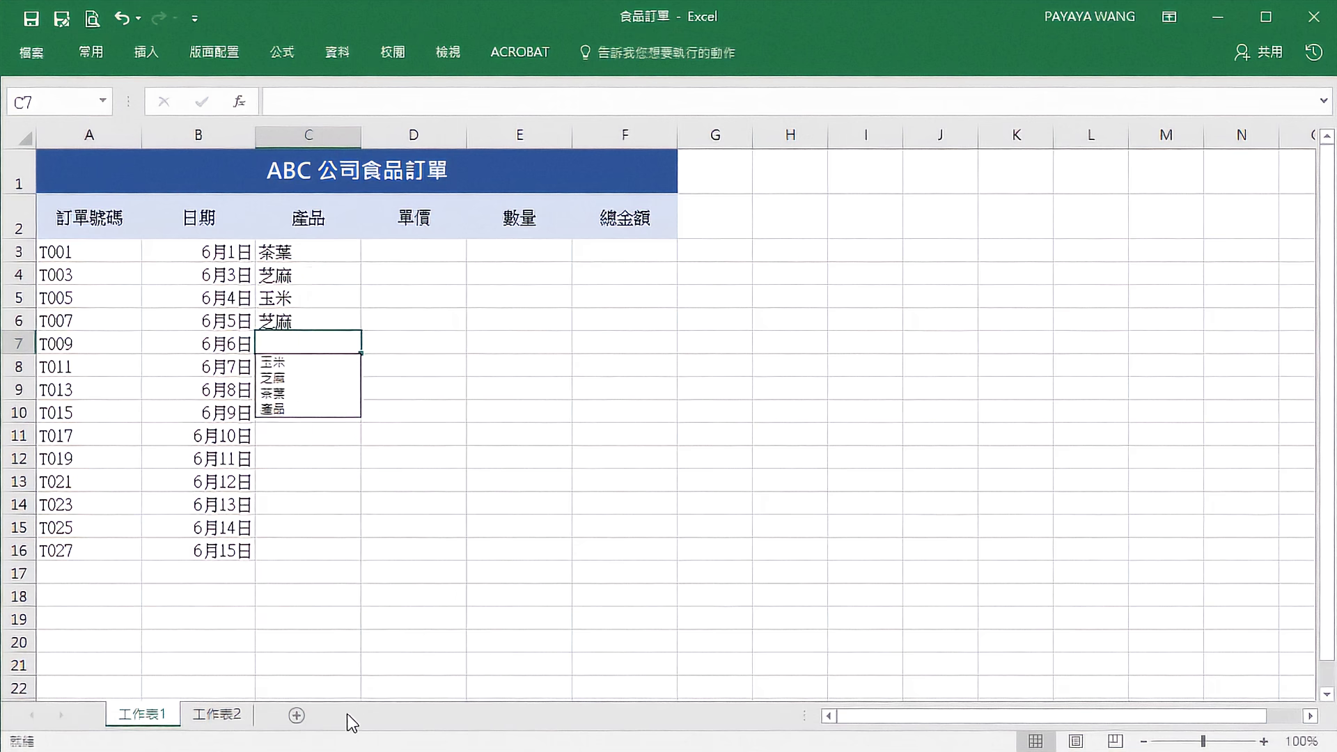
click(302, 361)
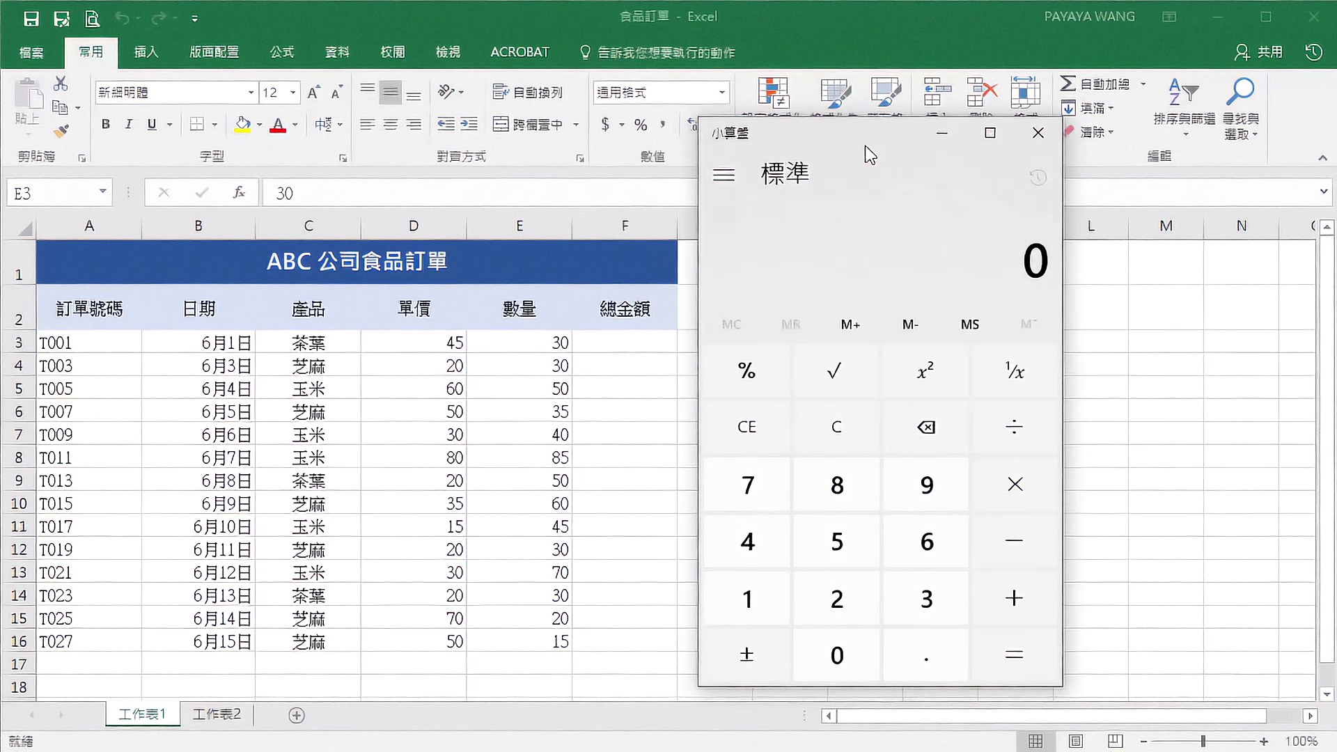
Multiply the first order's unit price 45 by its quantity 30 in the 小算盤 calculator.
text(45)
key(asterisk)
text(30)
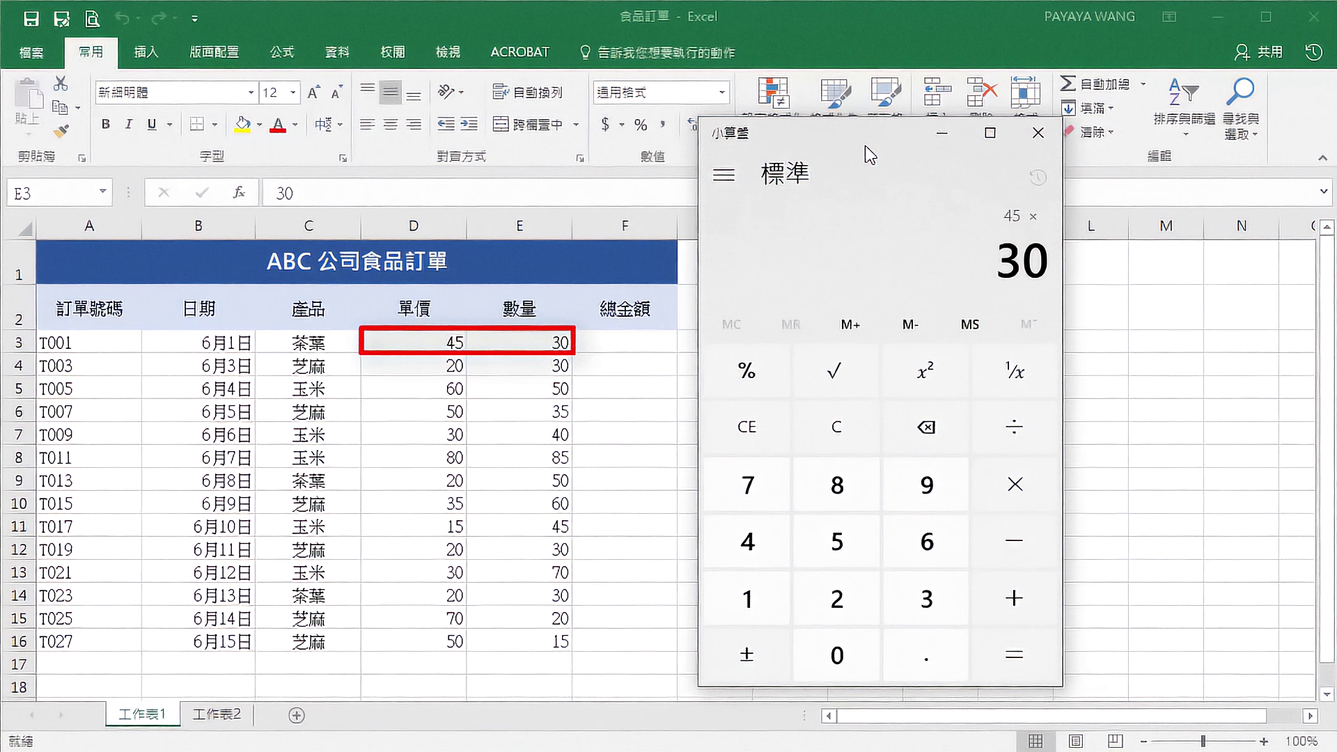
key(Return)
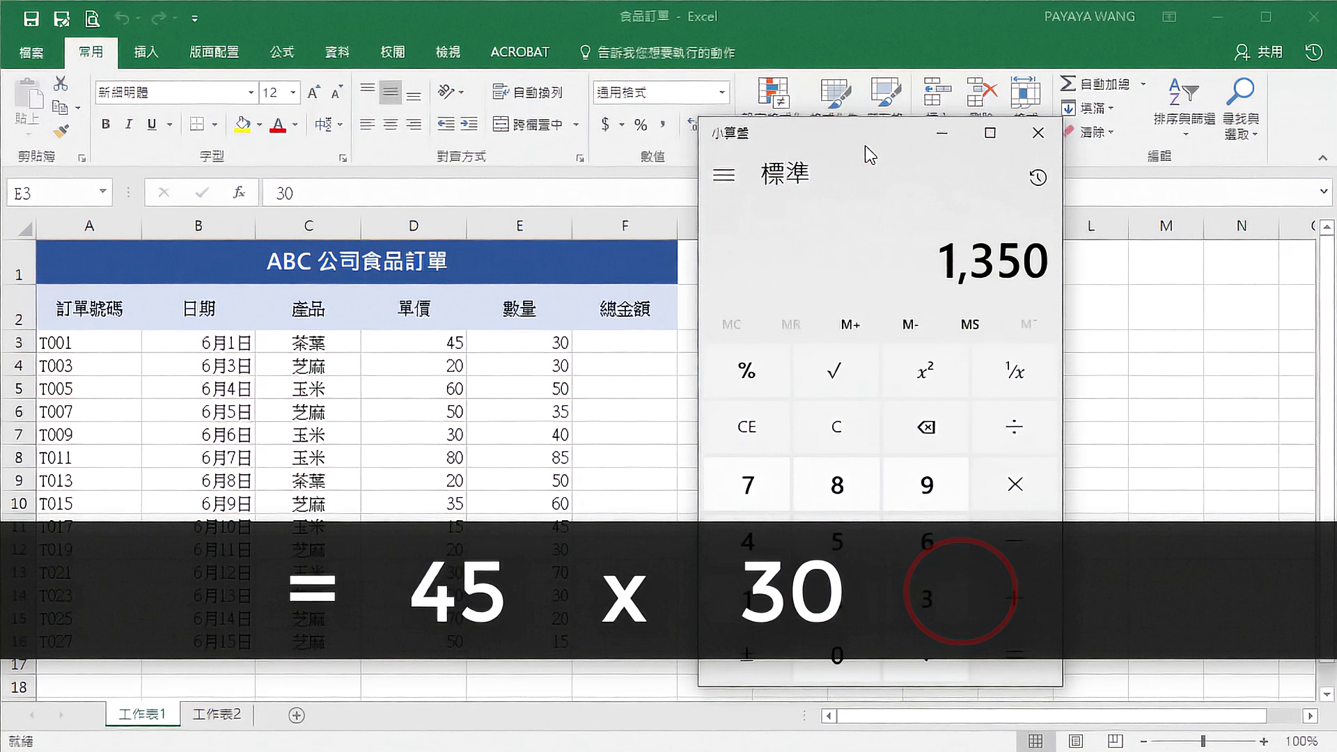
Return to the worksheet and check the cell references of the first order's unit price and quantity.
click(468, 270)
drag(445, 339, 511, 341)
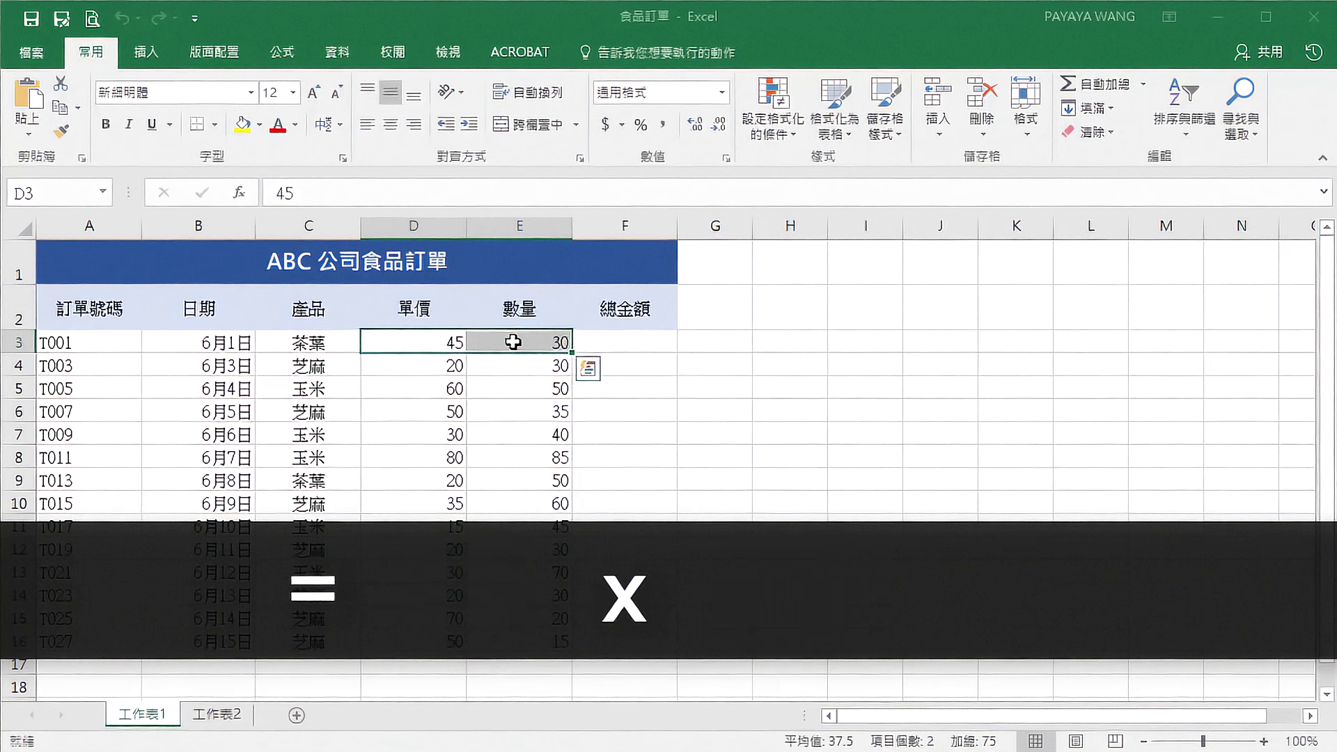
click(368, 339)
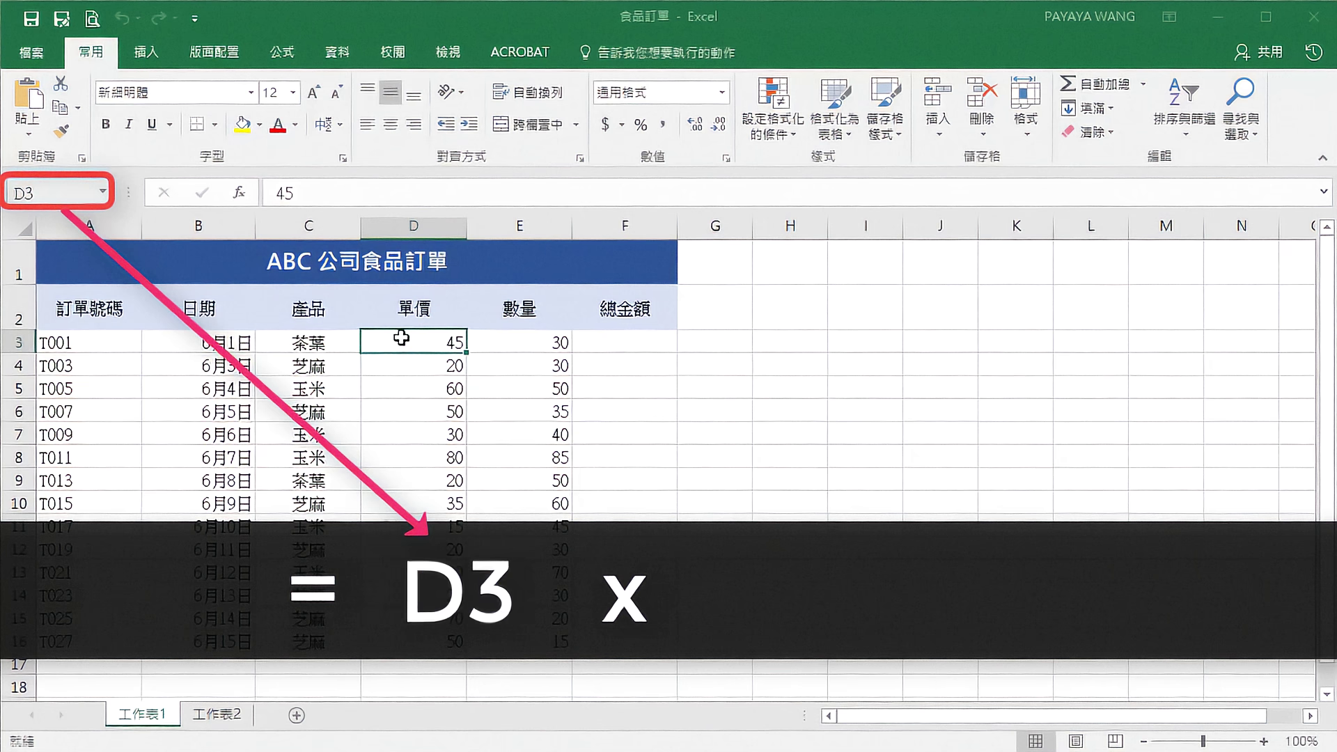
click(517, 339)
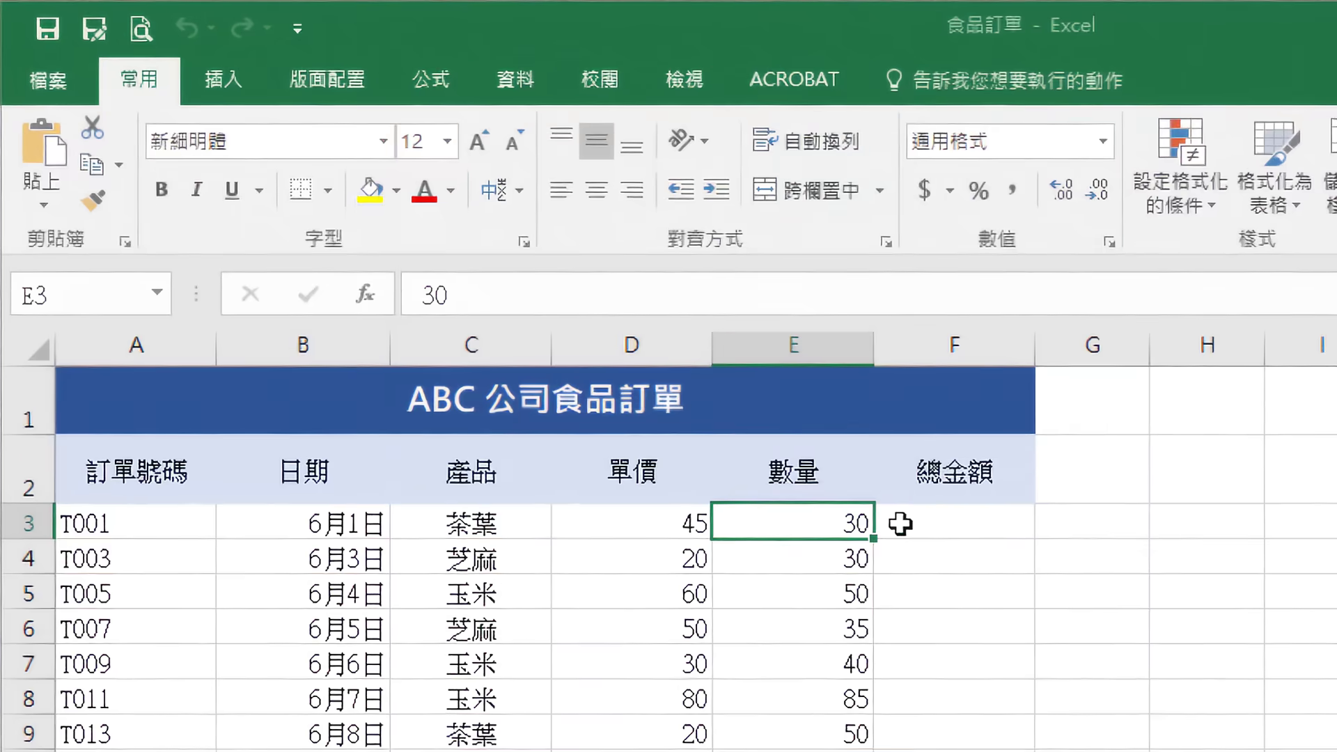
Enter the formula =D3*E3 in cell F3 to calculate the first order's total amount.
click(909, 523)
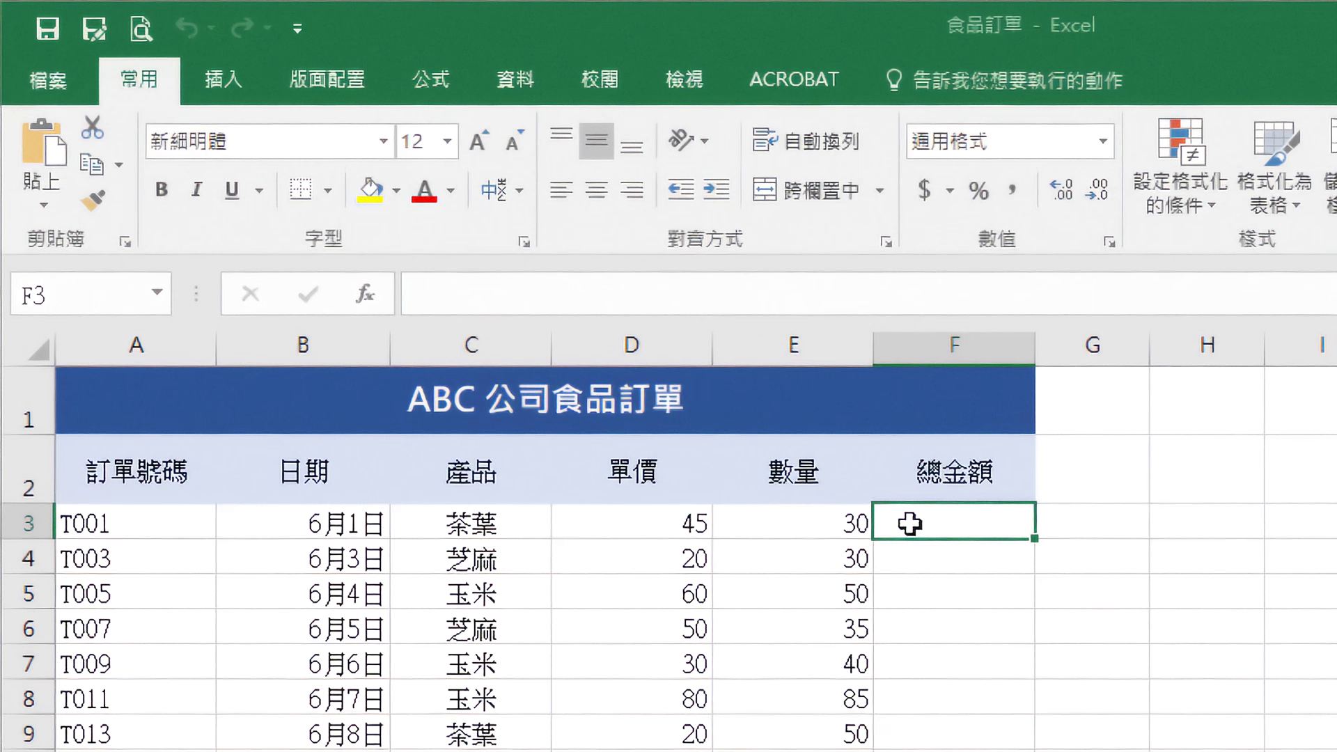
text(=)
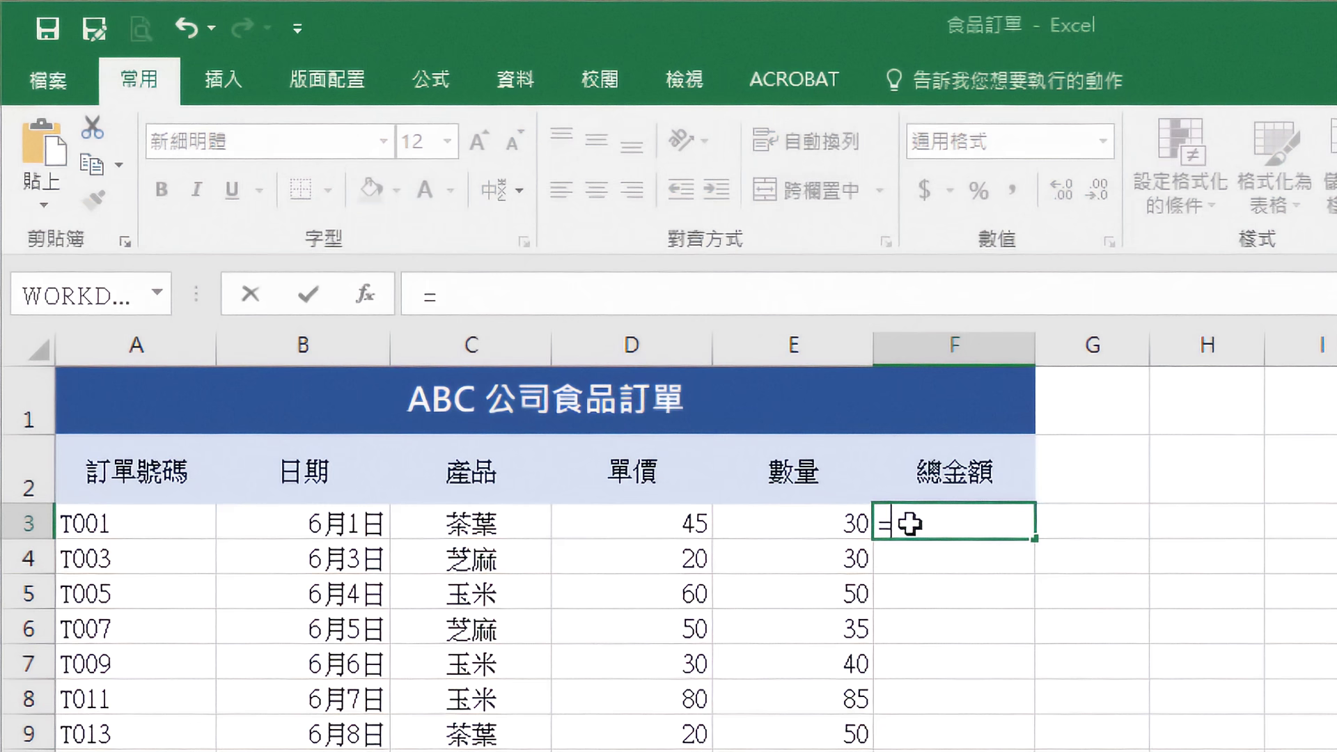
click(630, 518)
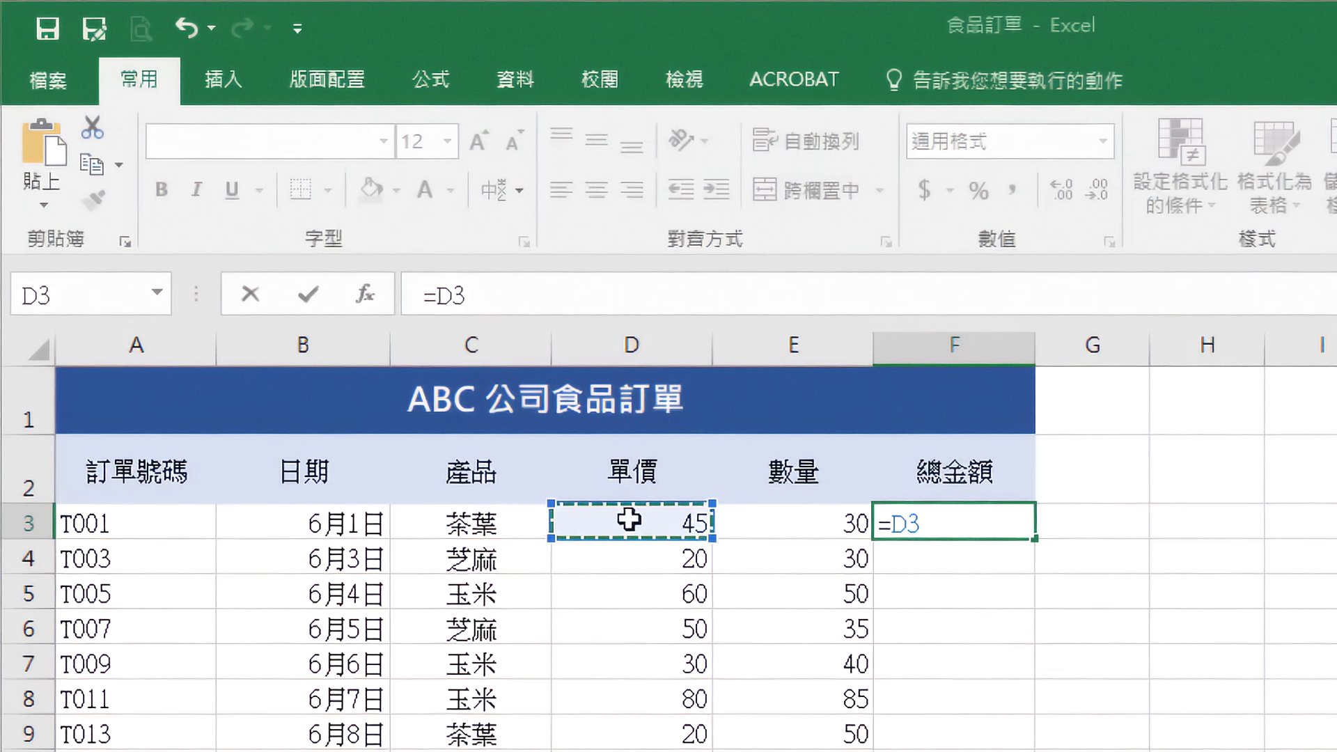
text(*)
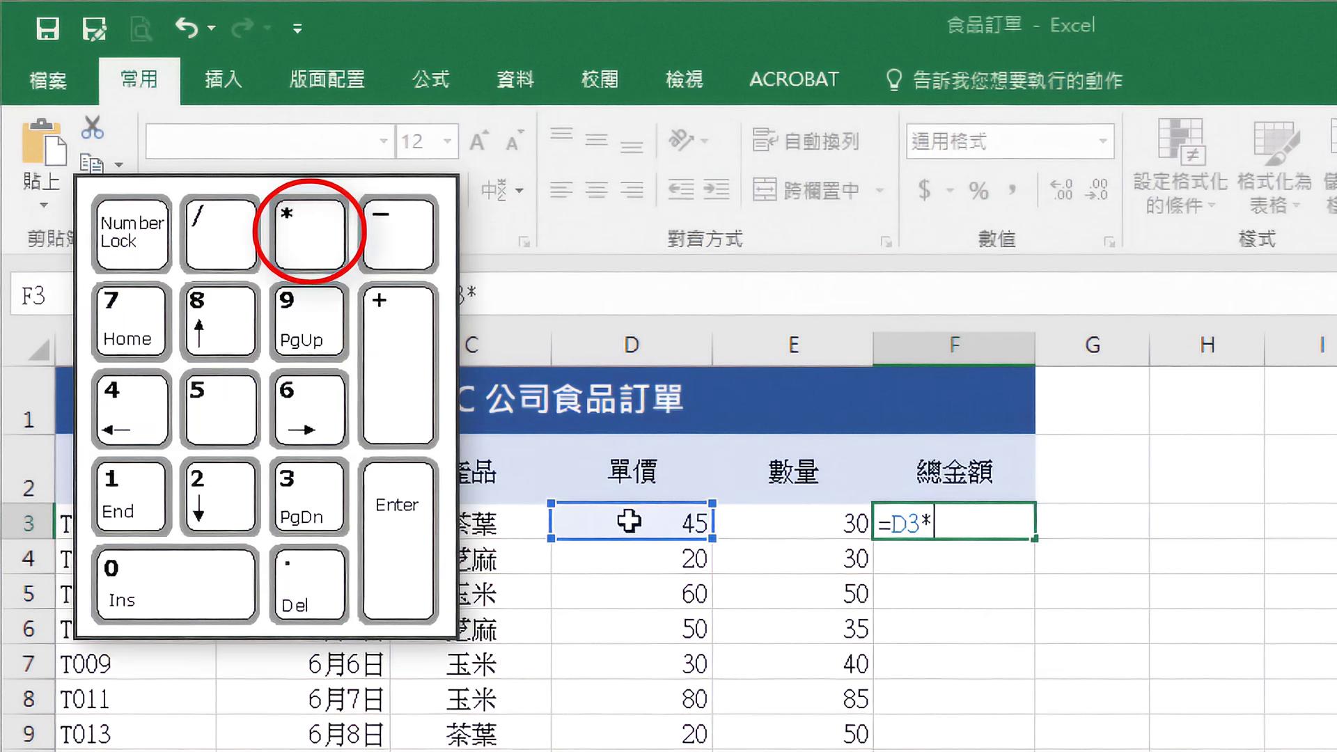
click(752, 524)
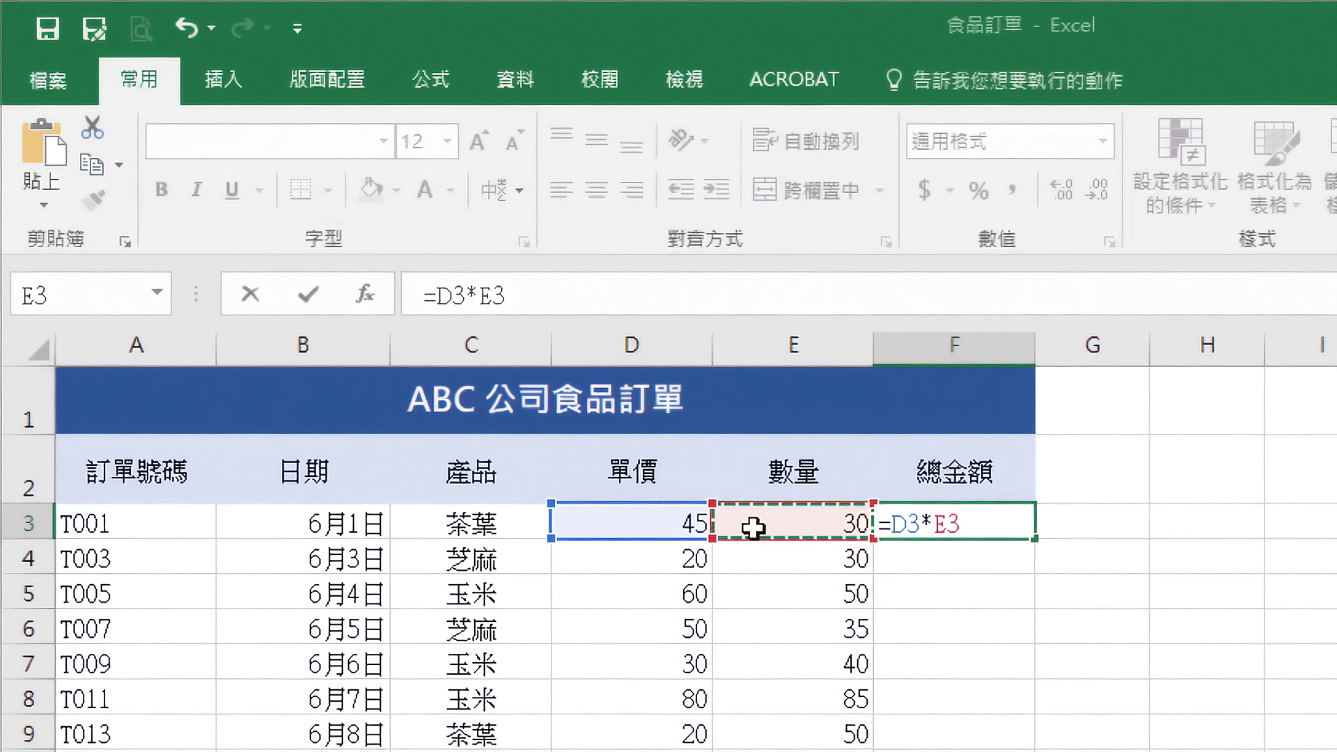
key(Return)
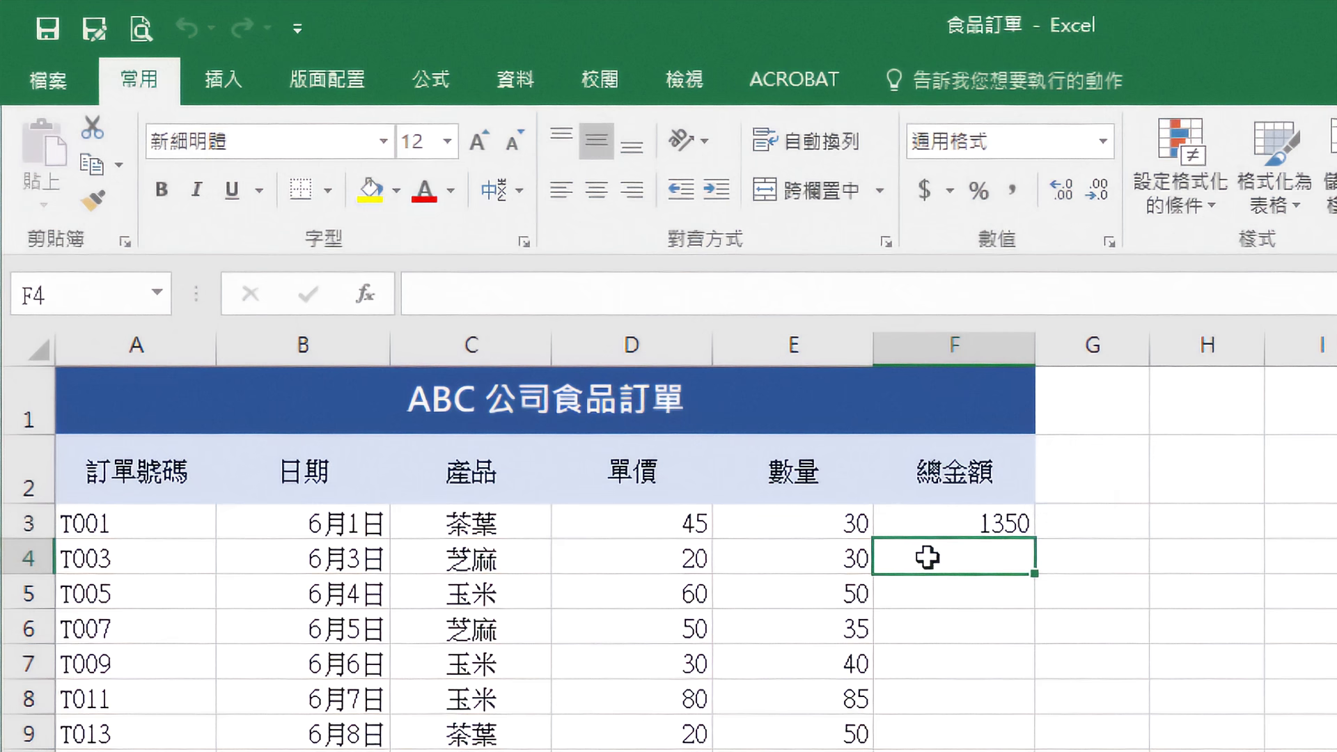
Examine the formula in F3 and its highlighted source cells without changing it.
click(931, 520)
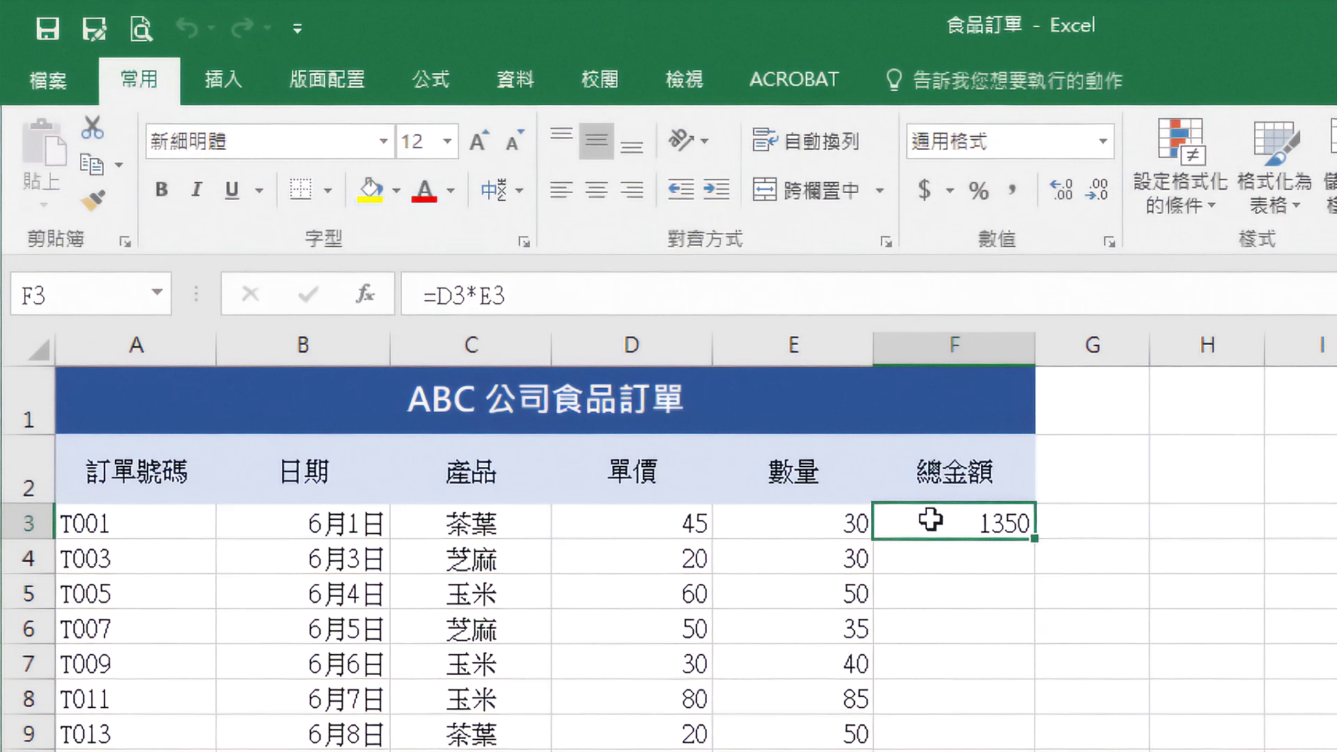
double_click(932, 521)
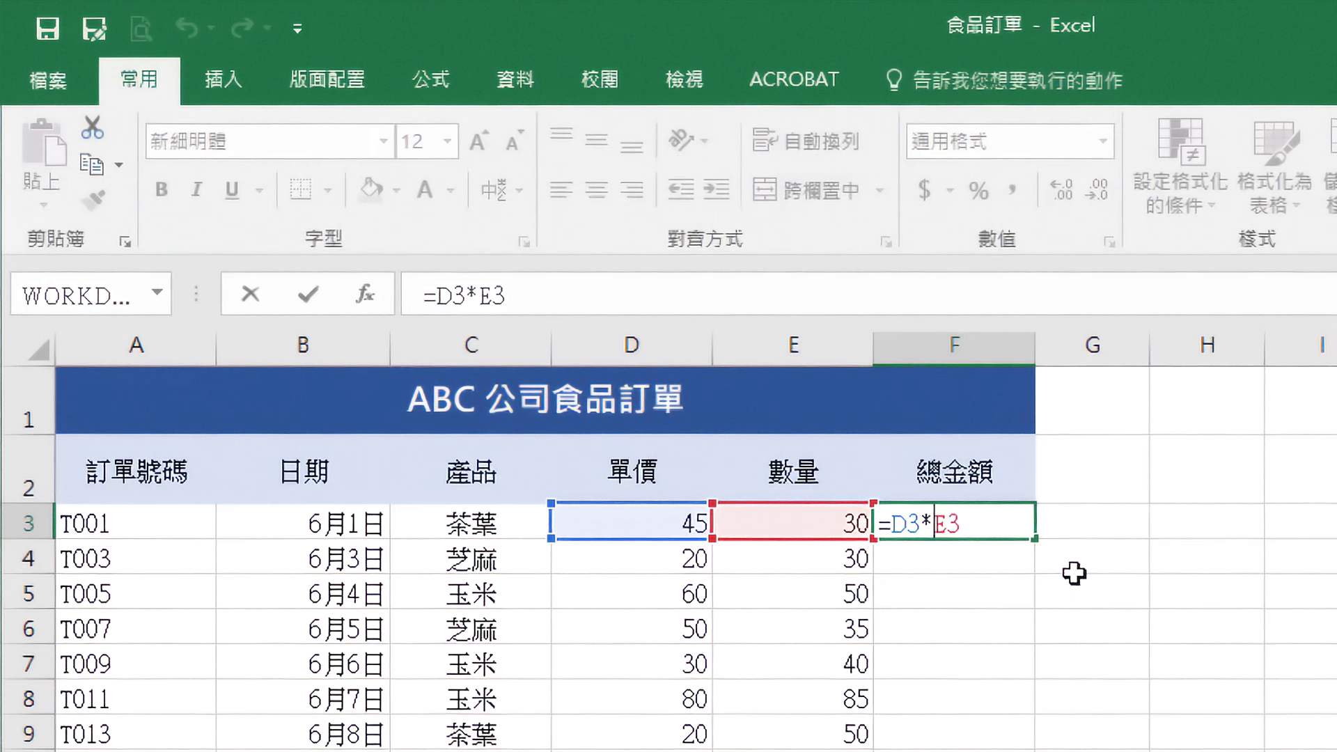
key(ctrl+Return)
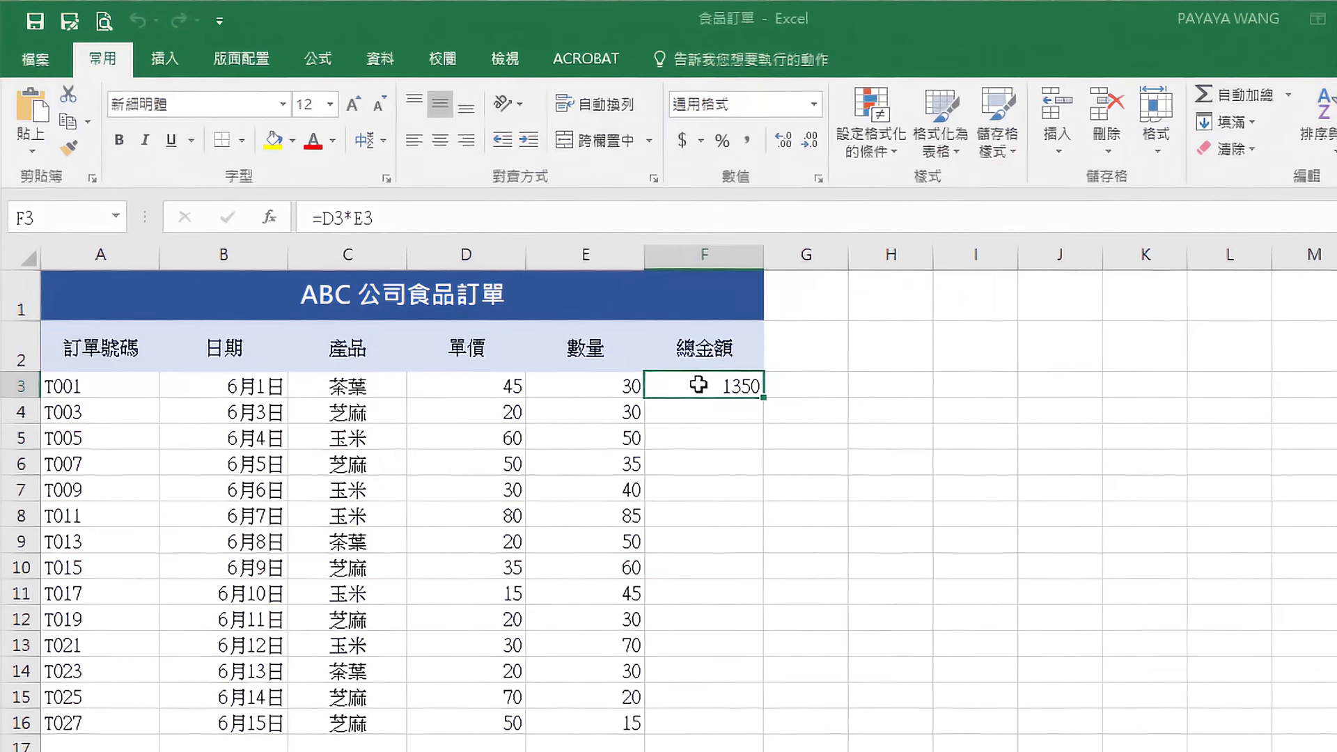
Copy the total amount formula from cell F3 and paste it into F4 for the second order.
right_click(698, 385)
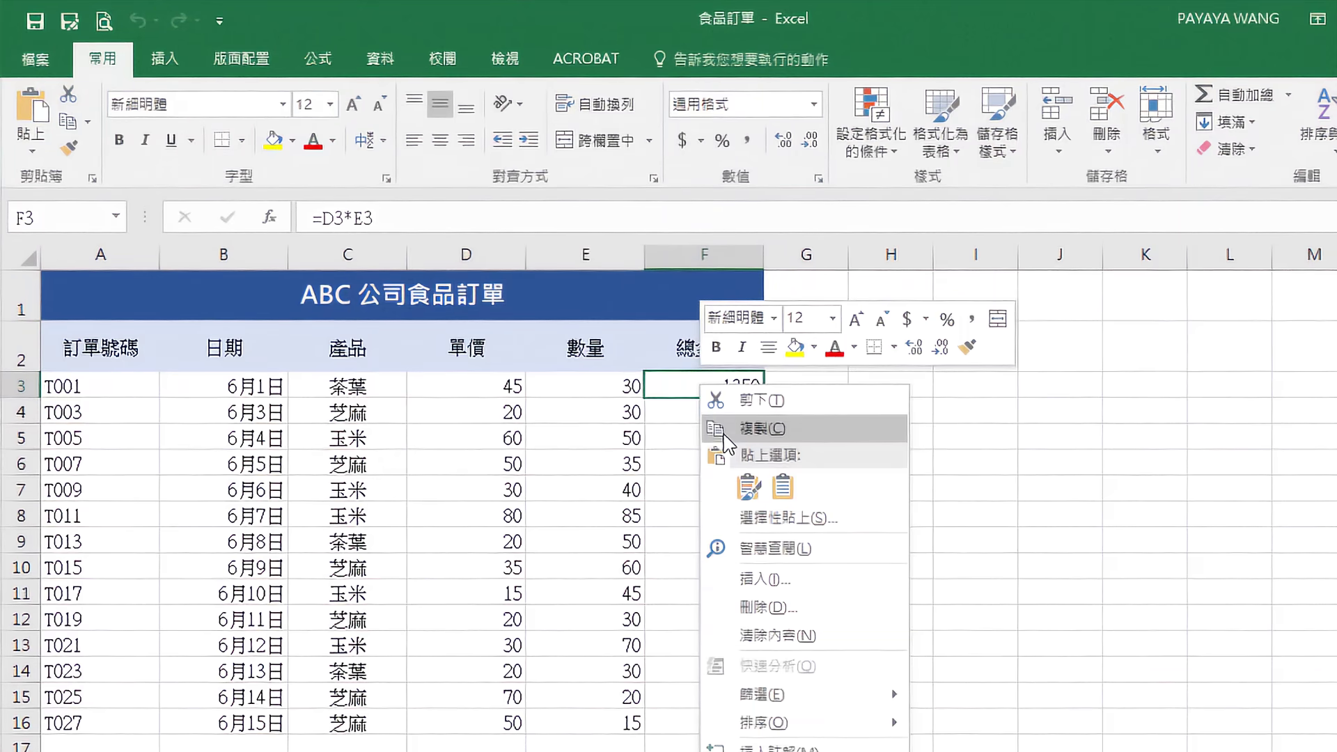
click(724, 439)
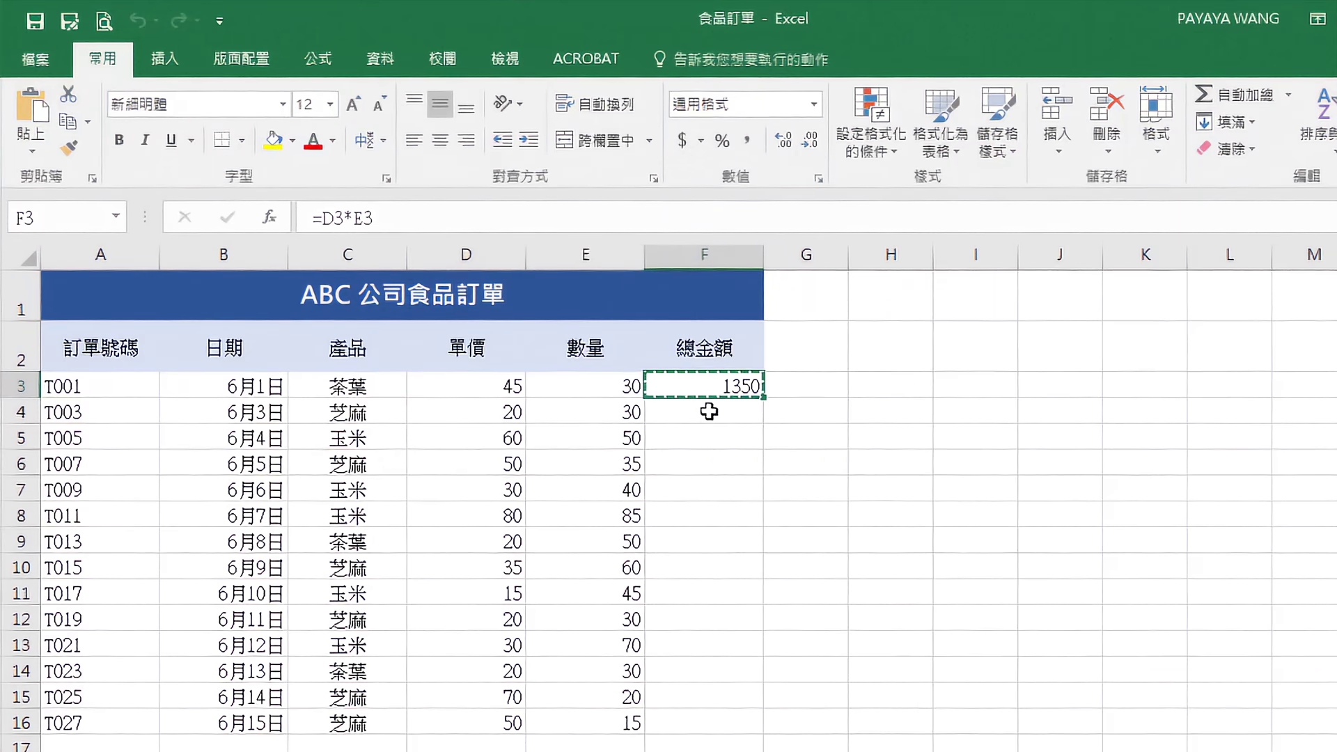
click(709, 412)
right_click(709, 411)
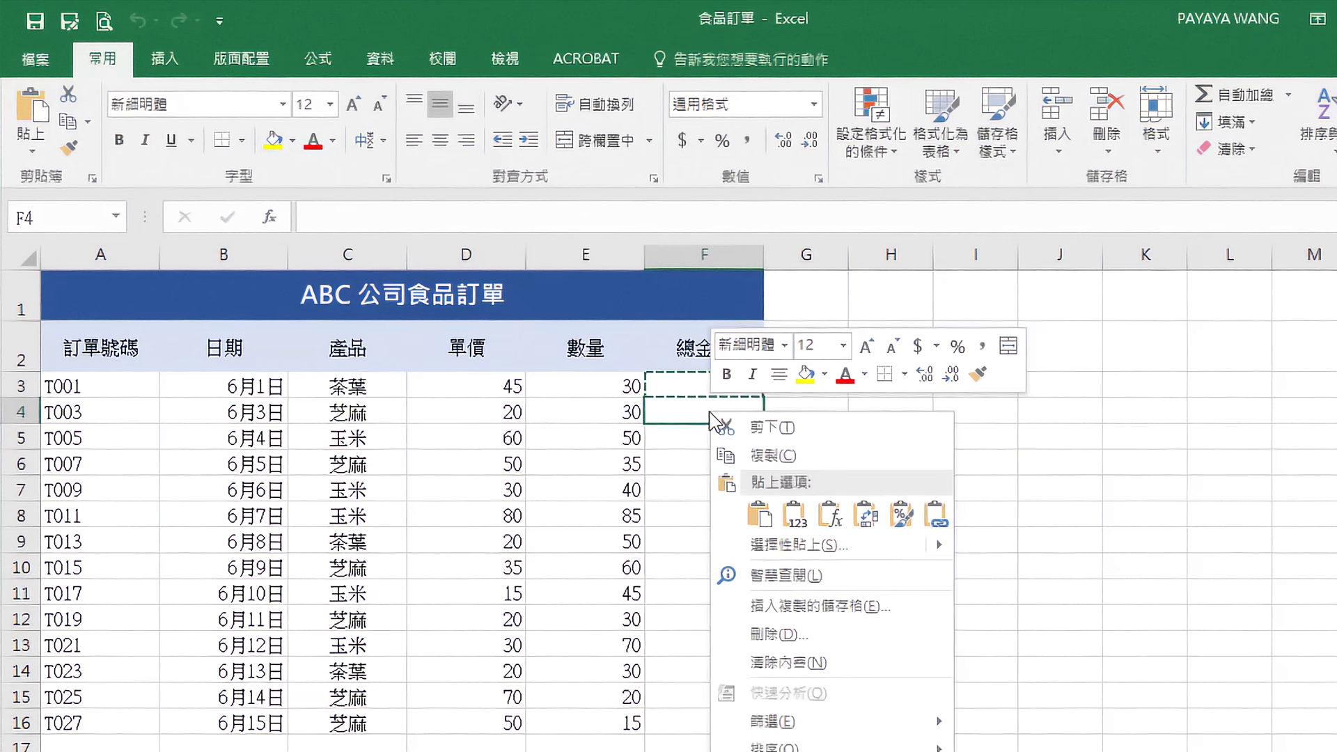
click(758, 519)
key(Escape)
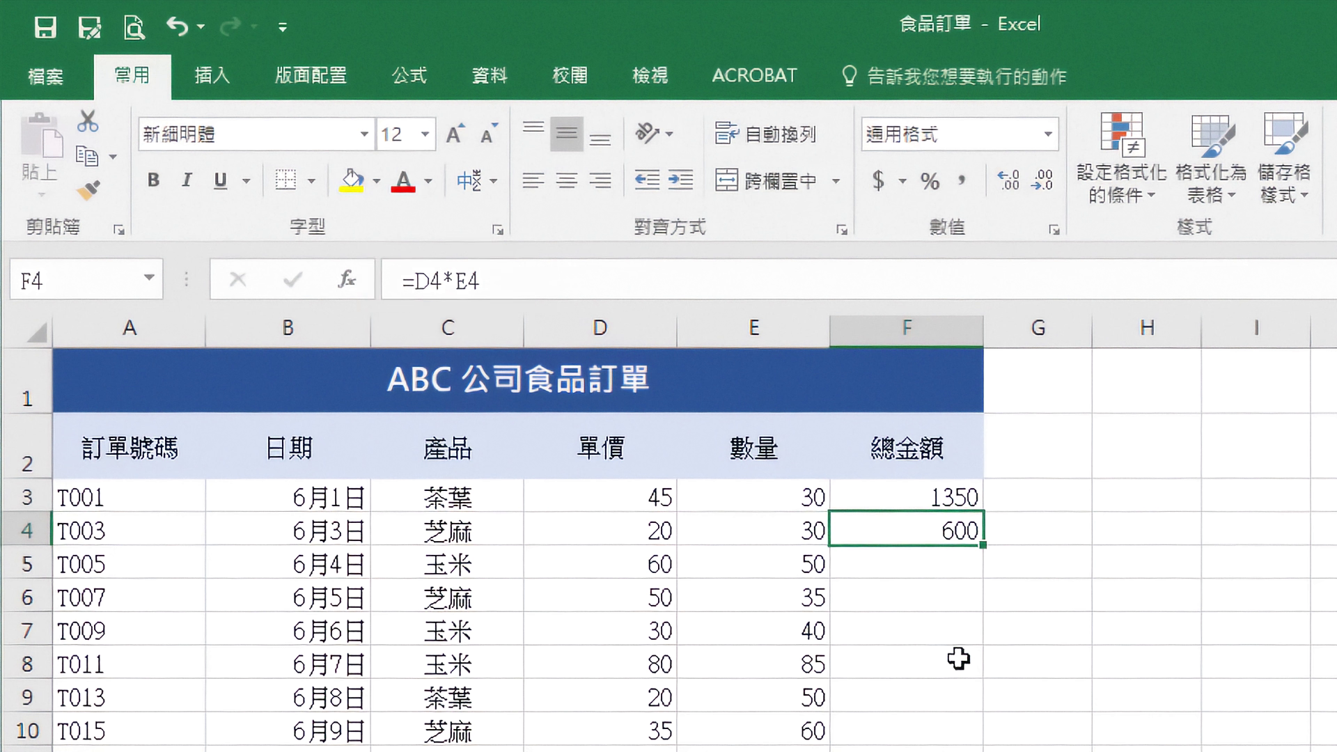
Compare the formulas in F3 and F4, and fill the F4 formula down through F16.
key(Up)
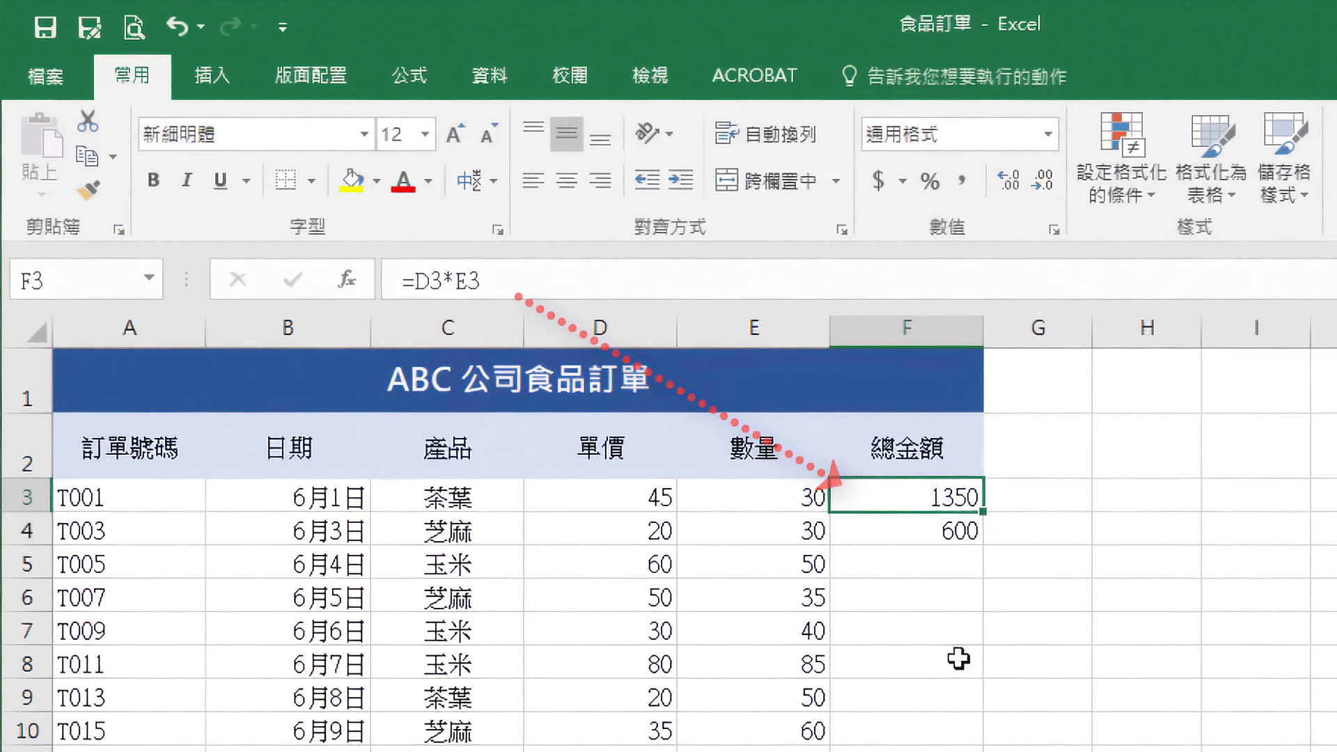
key(Down)
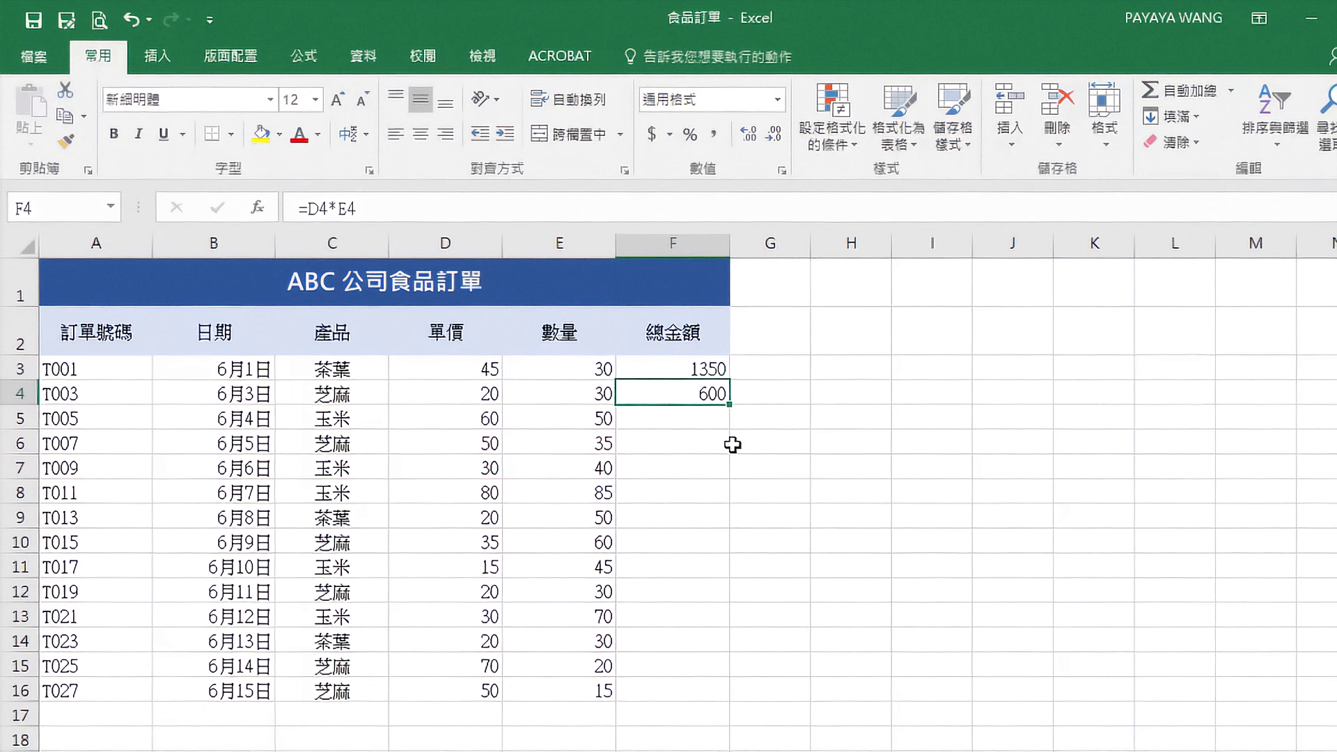
drag(728, 408, 717, 691)
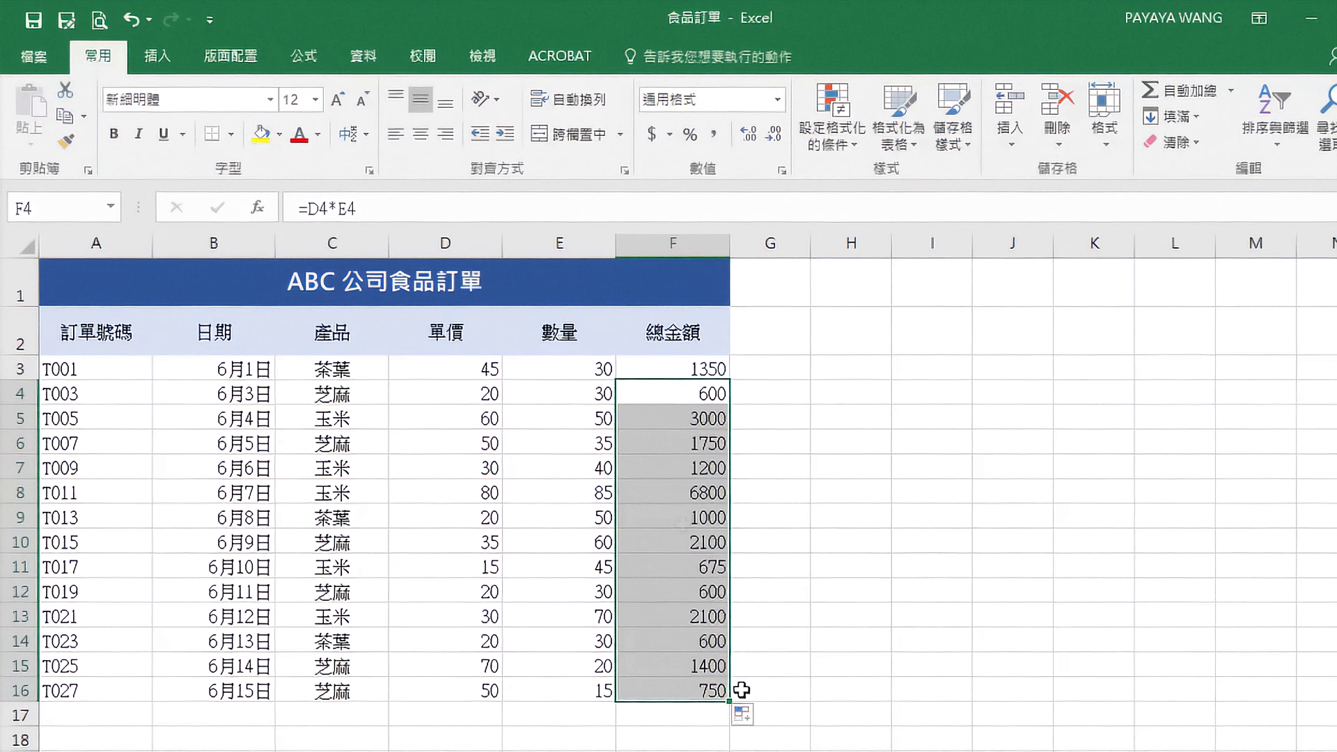
Format the unit prices in D3:D16 as currency (貨幣符號) with no decimal places.
drag(449, 372, 430, 681)
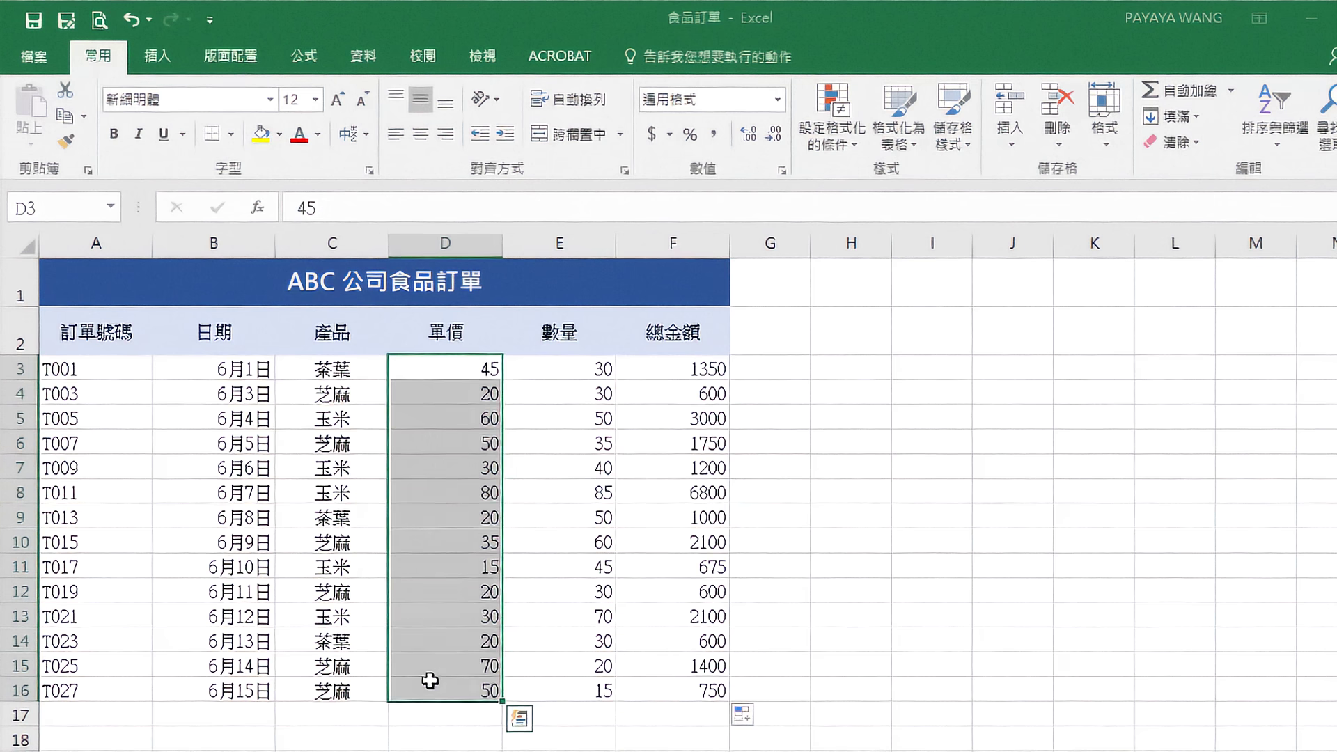
click(781, 103)
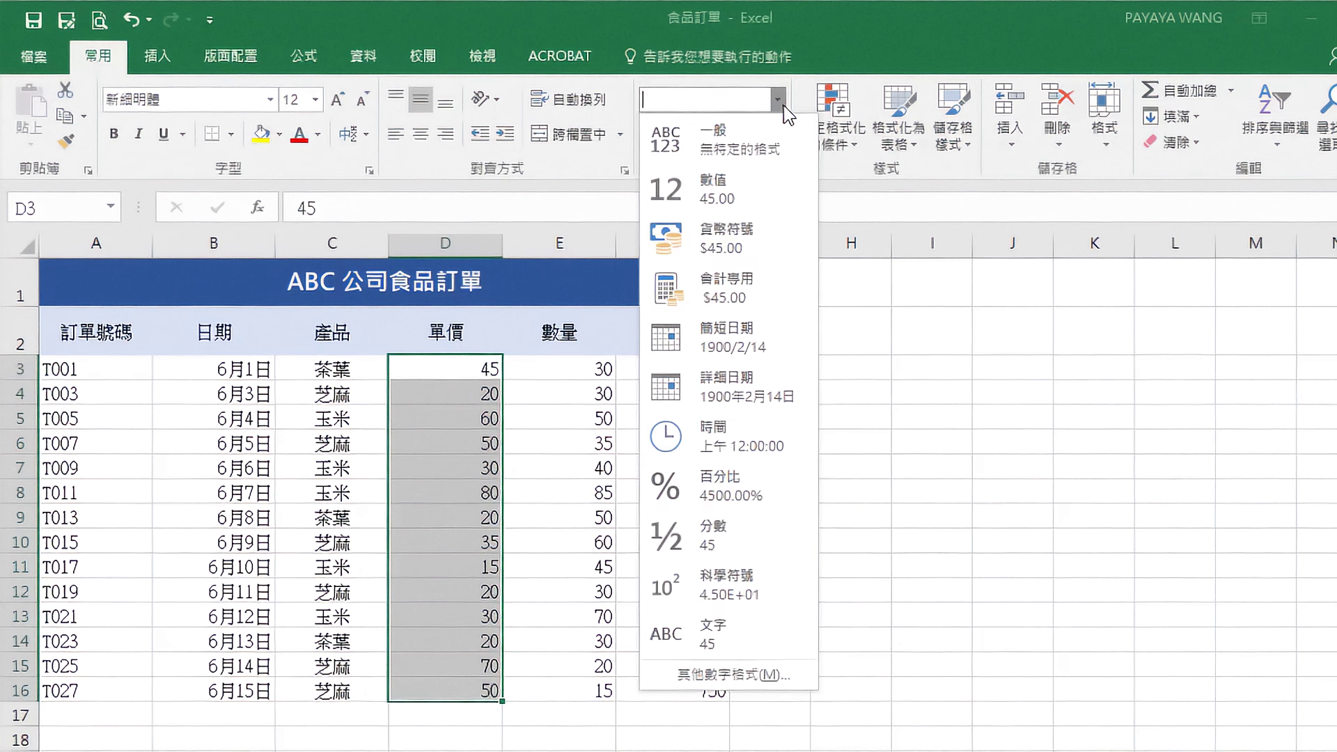
click(746, 241)
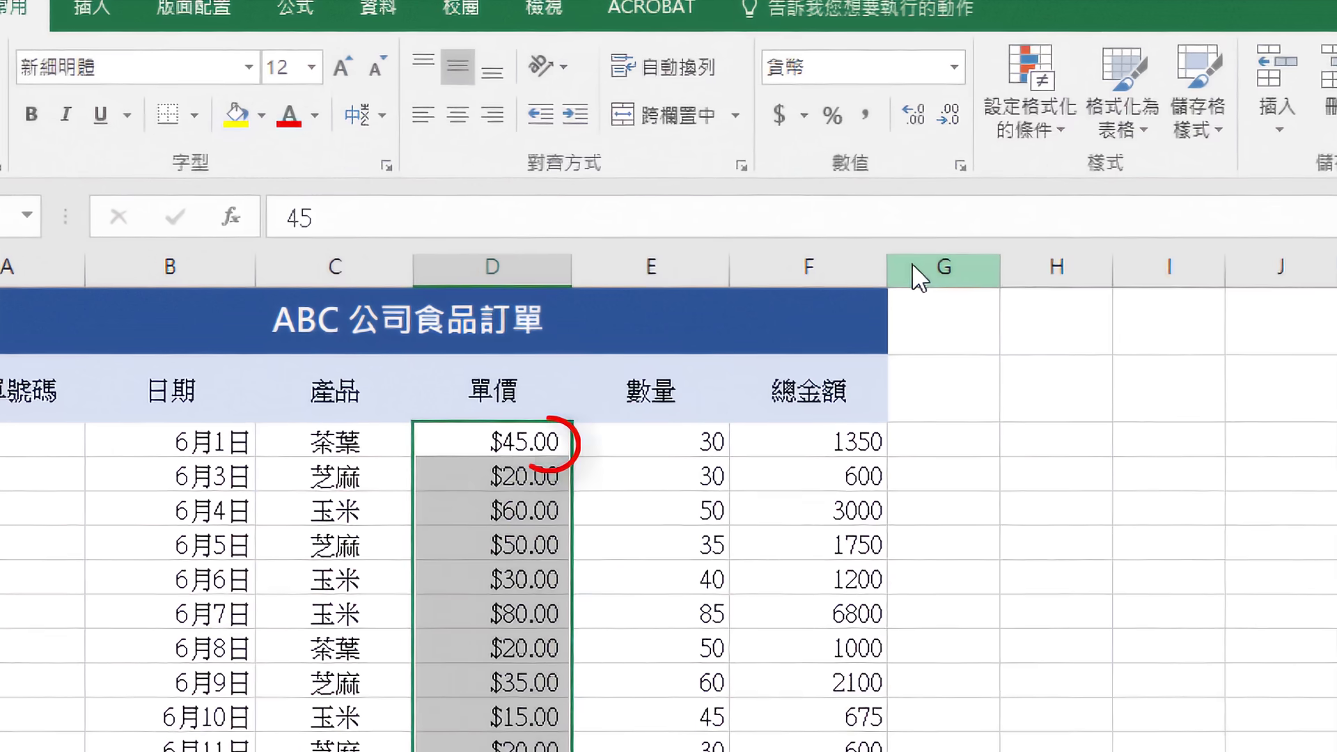
click(951, 119)
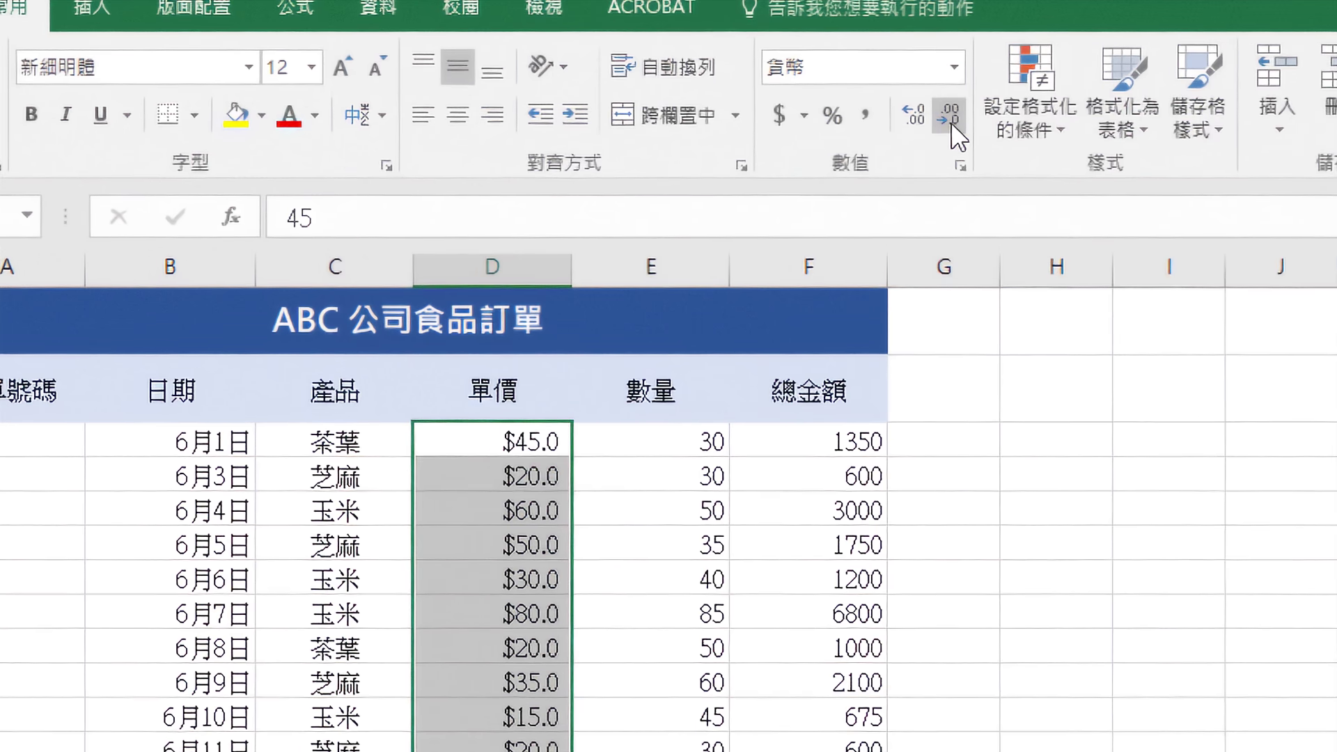
click(951, 119)
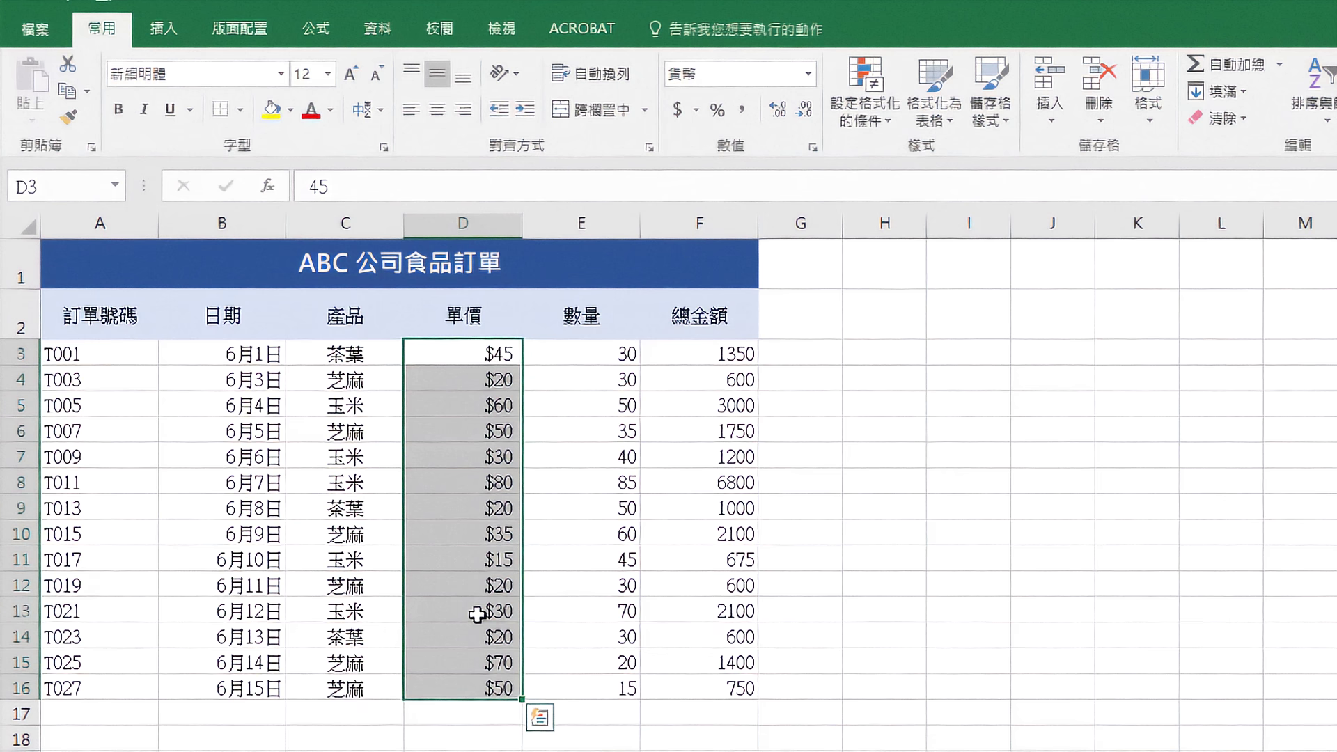
Copy the currency format of the unit prices D3:D16 onto the total amounts in F3:F16 with Format Painter.
click(70, 119)
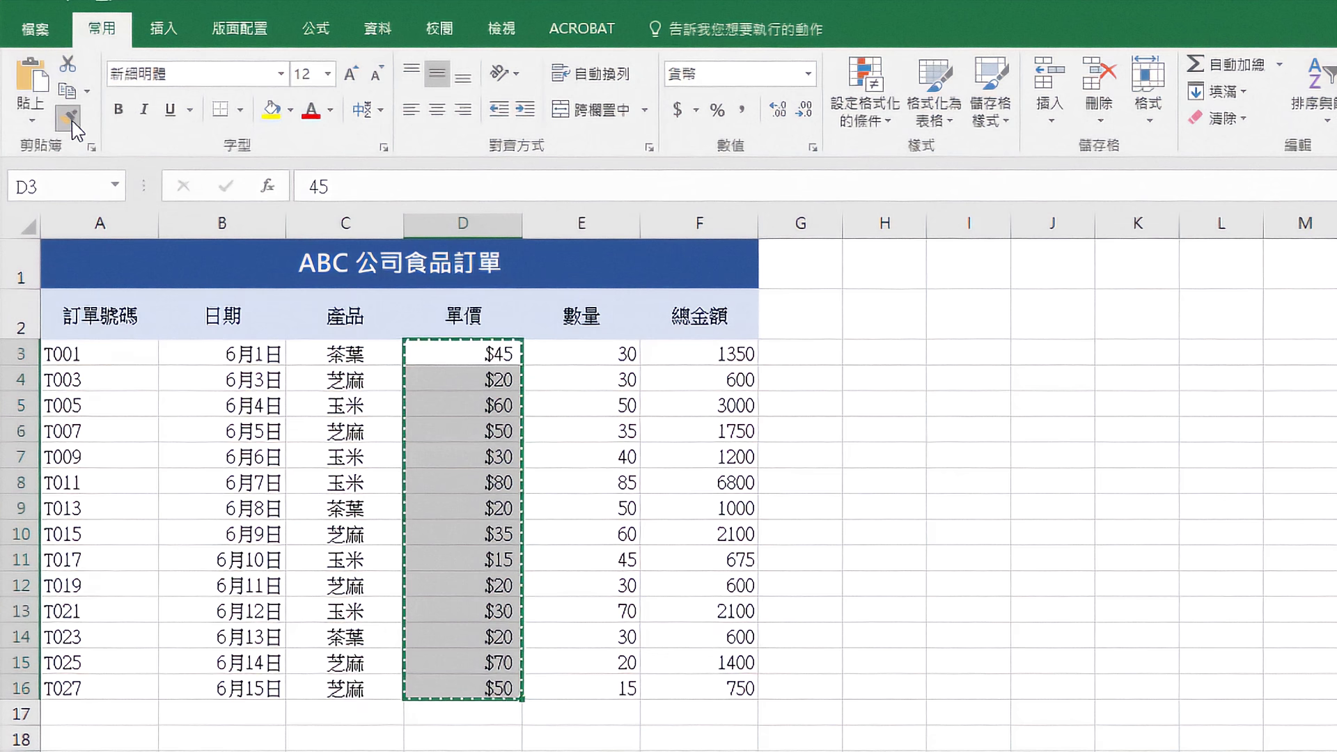
mouse_move(704, 358)
mouse_down()
mouse_move(686, 492)
mouse_move(688, 689)
mouse_up()
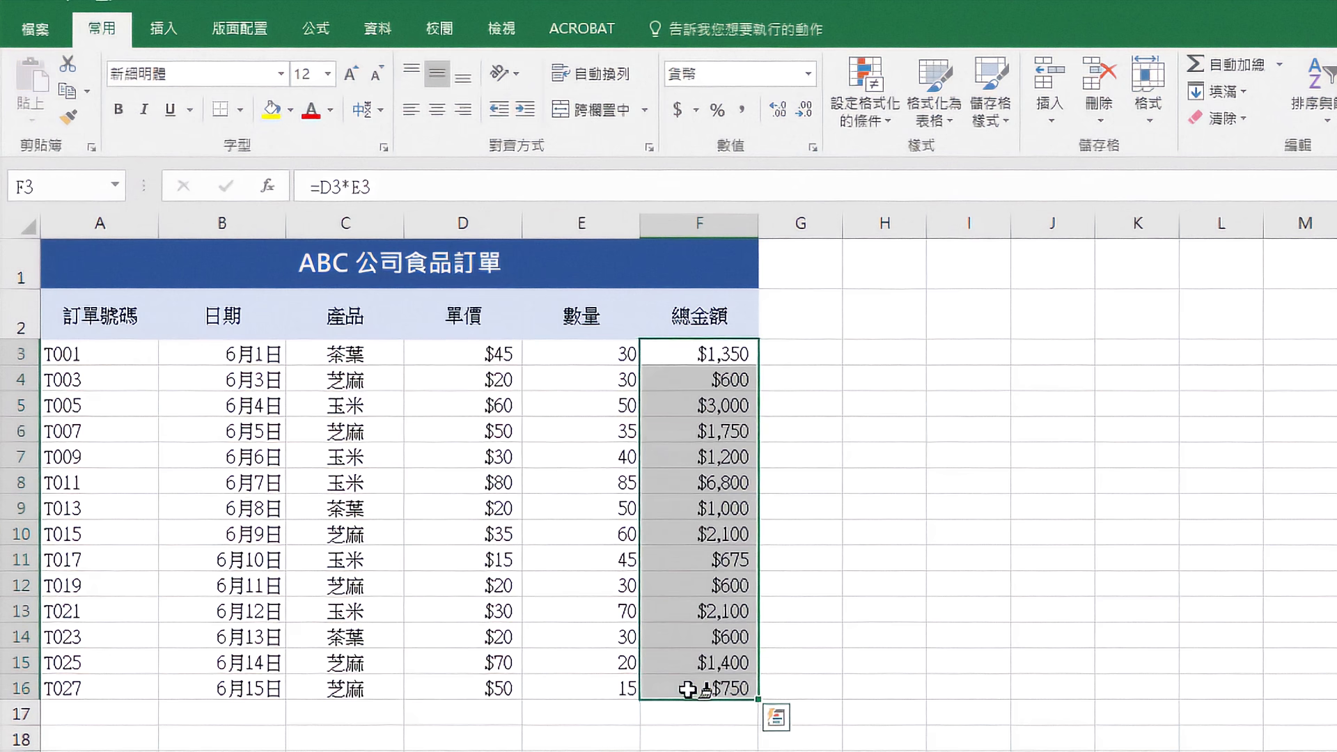
click(600, 268)
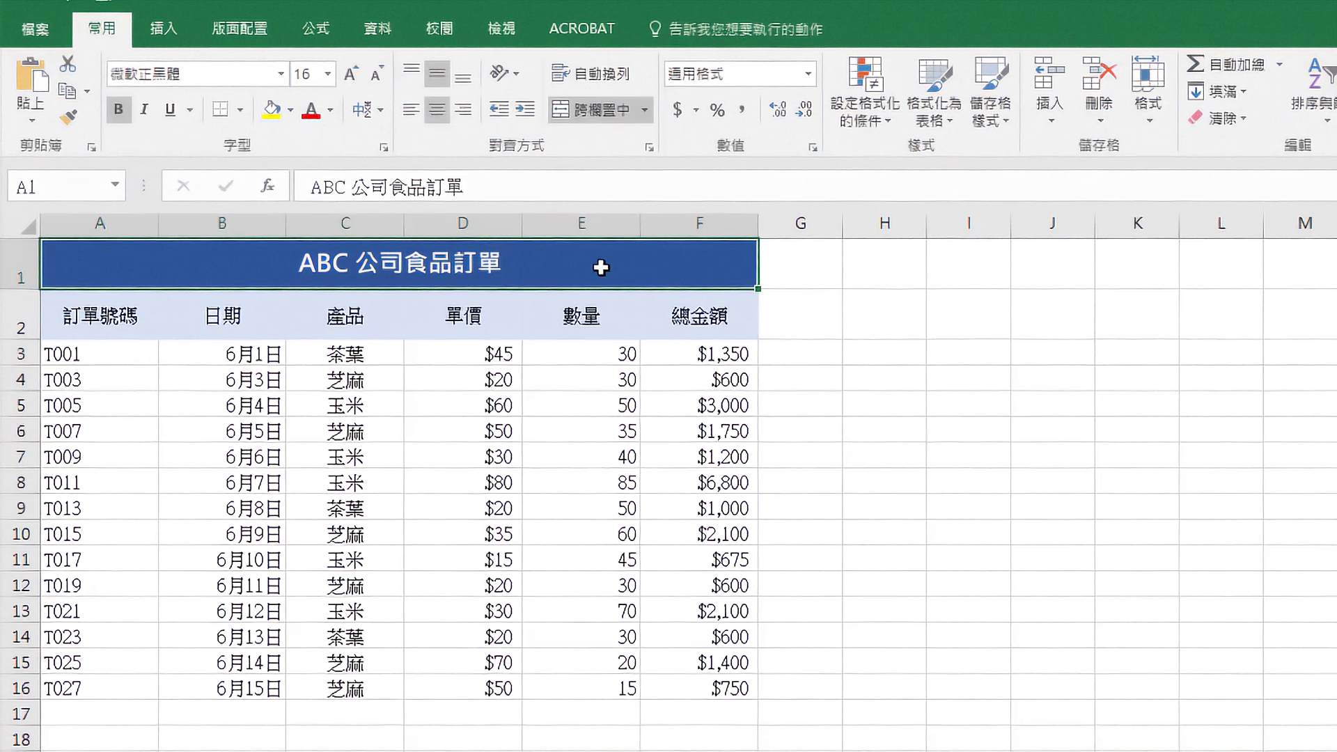